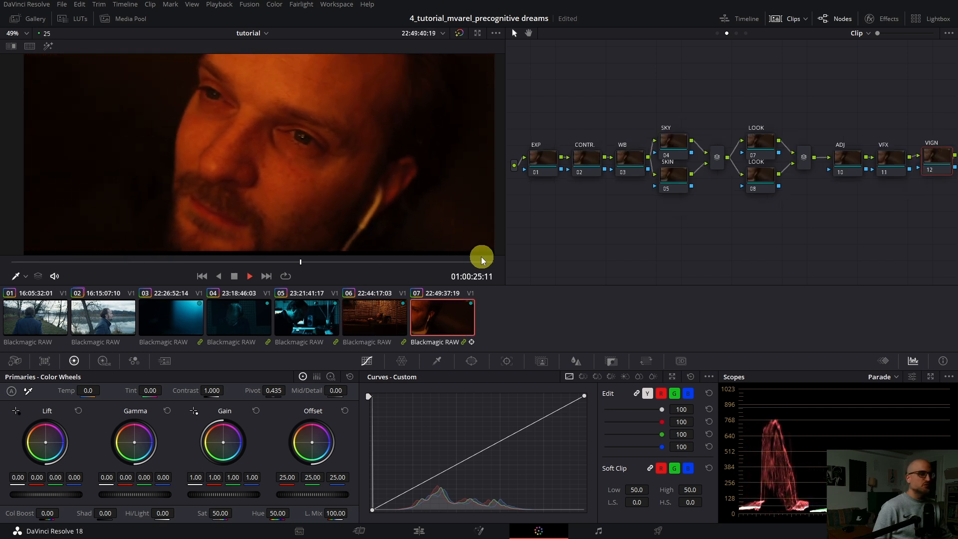
Stop playback on the last clip, select the first clip and review the Color Space Transform settings in its Group Pre-Clip node
key(space)
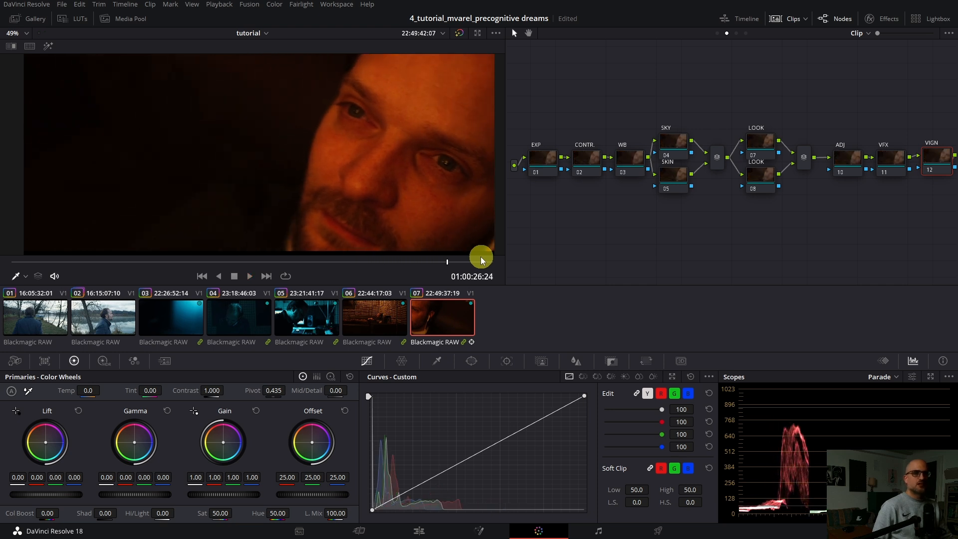
click(54, 316)
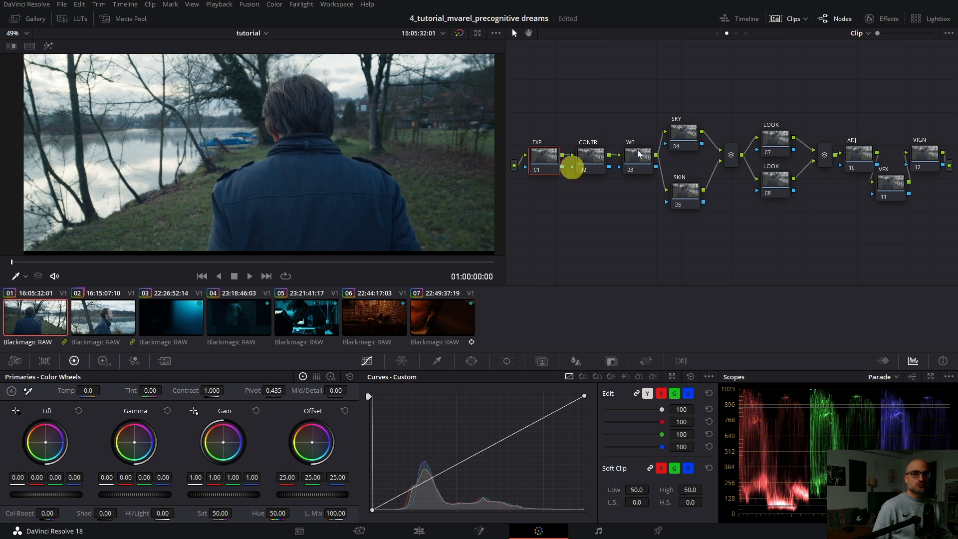
click(859, 33)
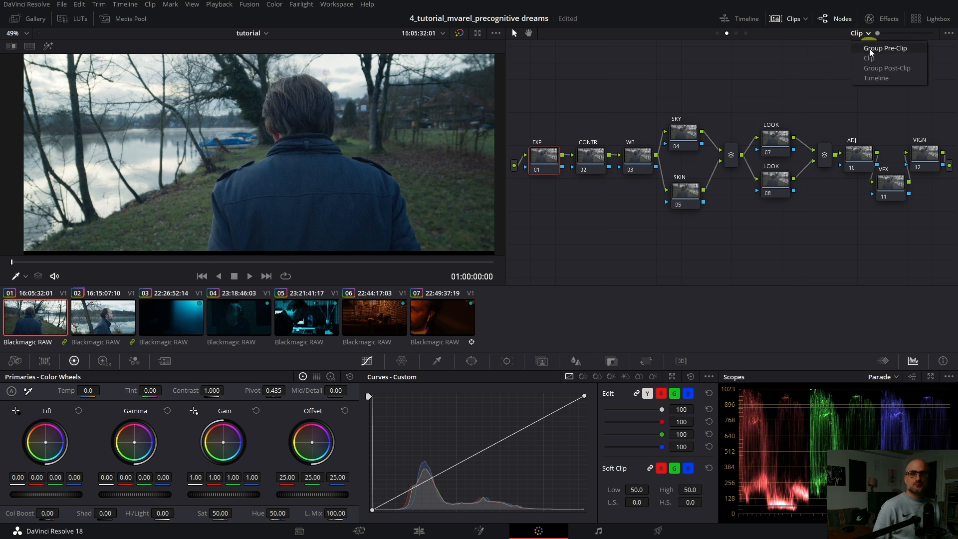
click(871, 48)
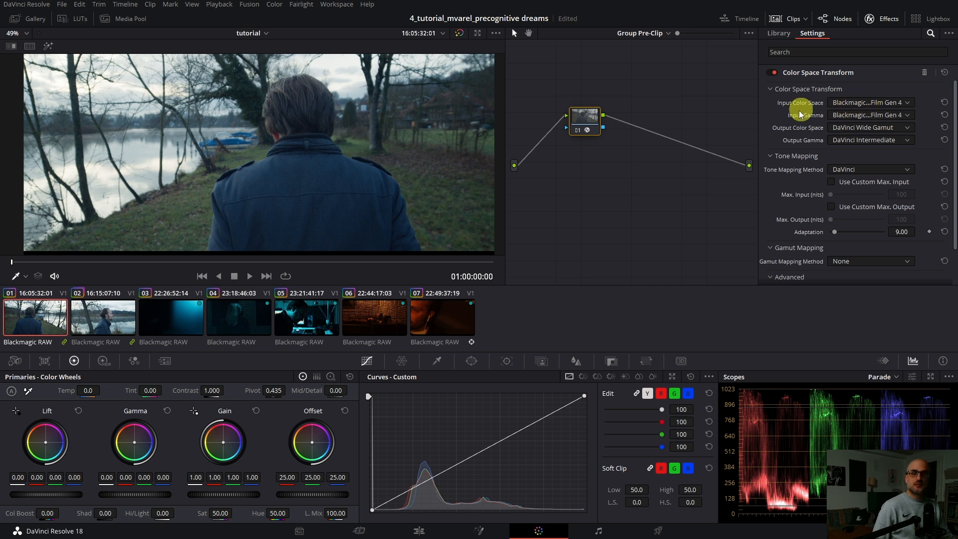
click(885, 18)
Show the Group Post-Clip node graph and examine its four look nodes
click(833, 33)
click(835, 68)
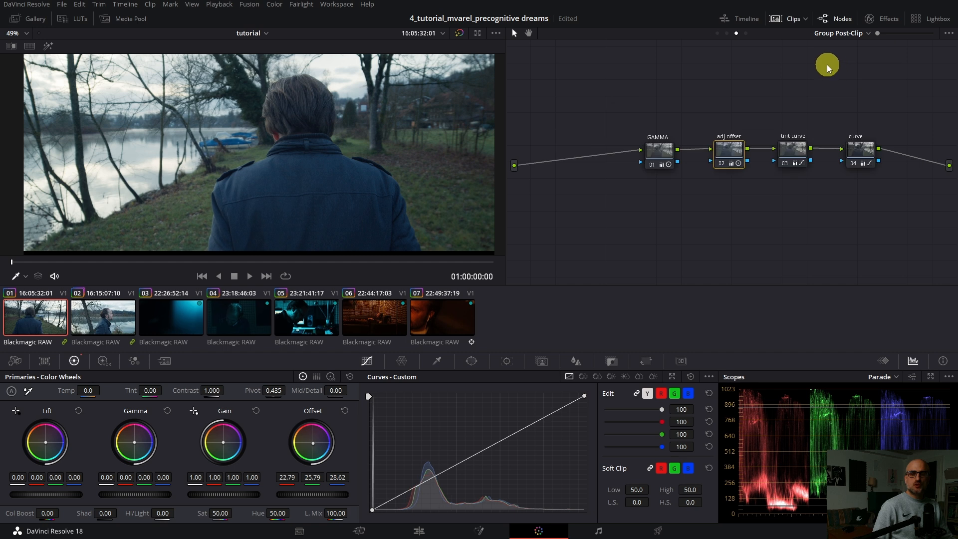
drag(712, 182, 637, 185)
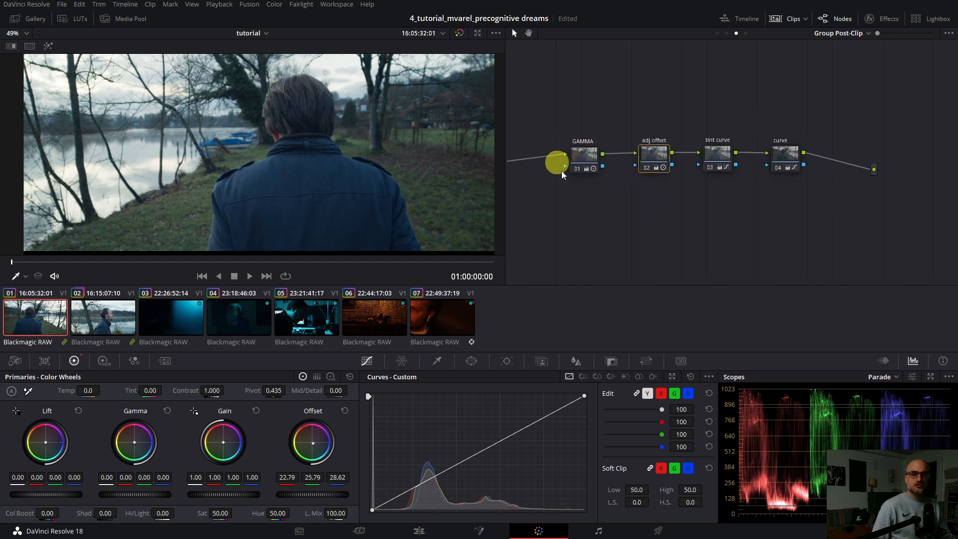
Review the Color Space Transform settings of the node in the Timeline node graph
click(849, 33)
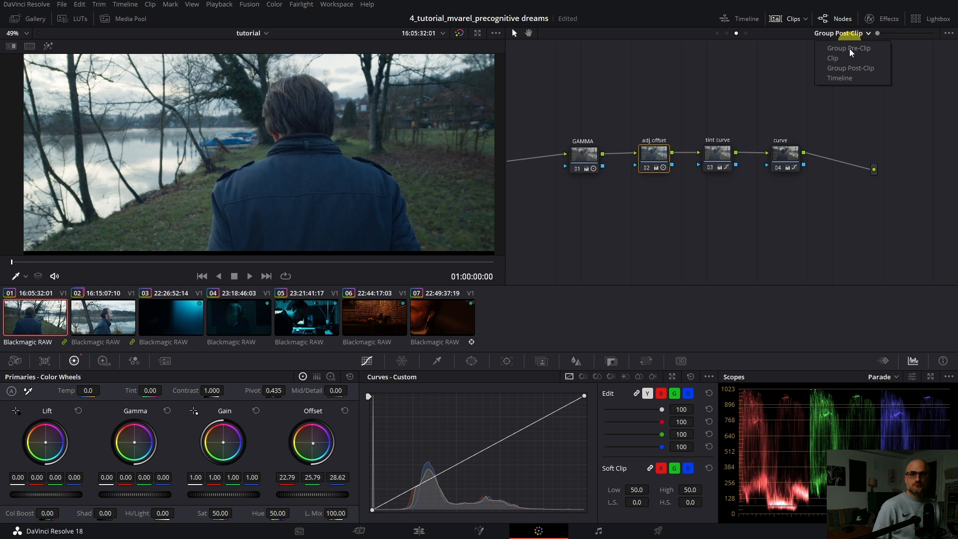
click(840, 78)
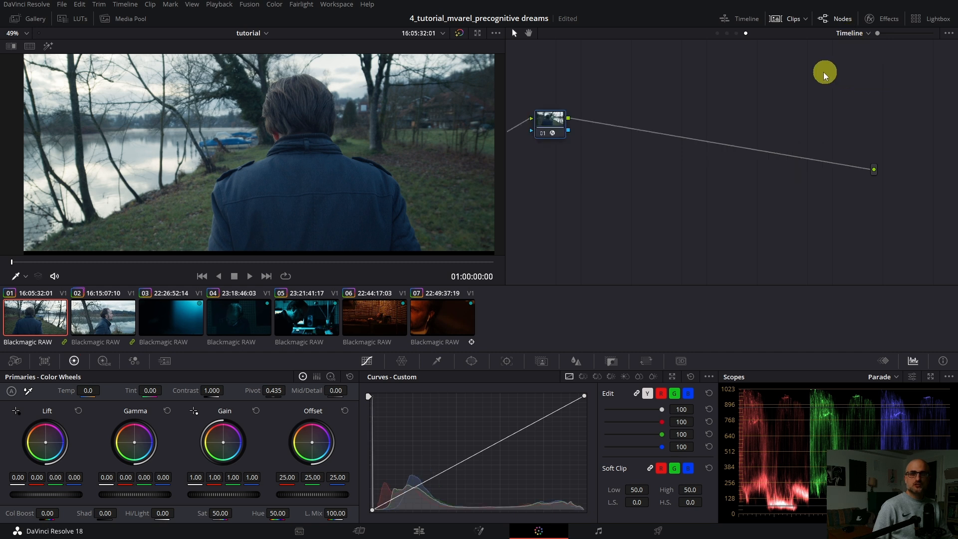
click(888, 20)
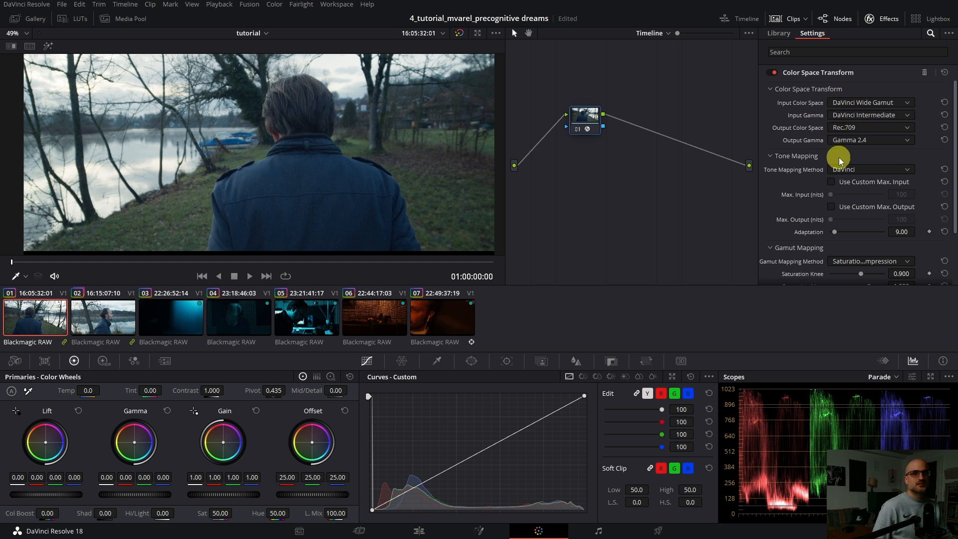
click(871, 20)
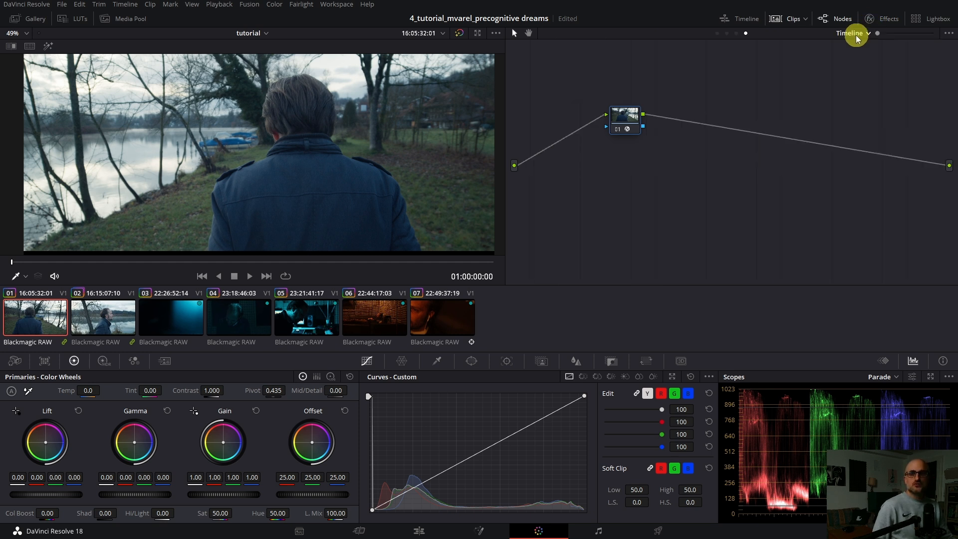
In the Group Post-Clip node graph, select the curve node and turn on editable spline handles for its custom curve
click(851, 33)
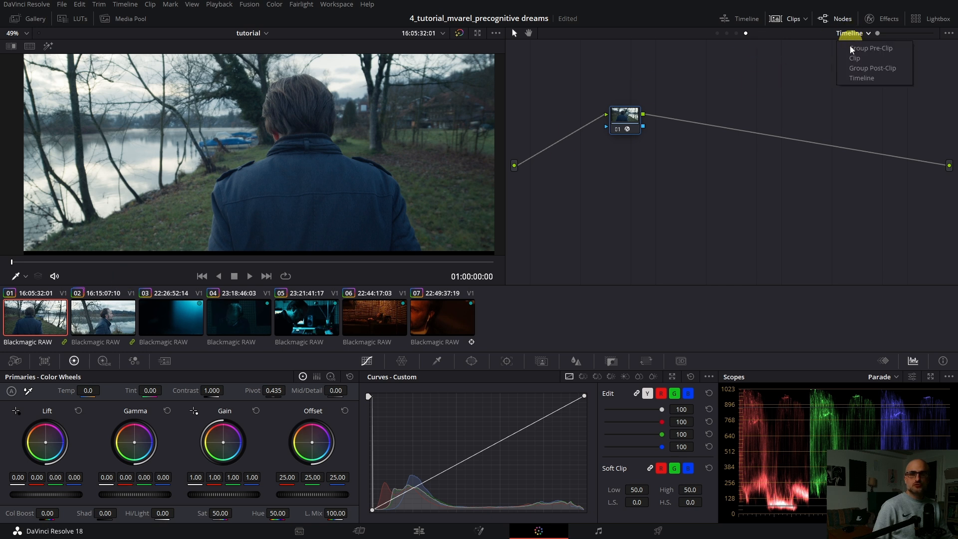
click(854, 68)
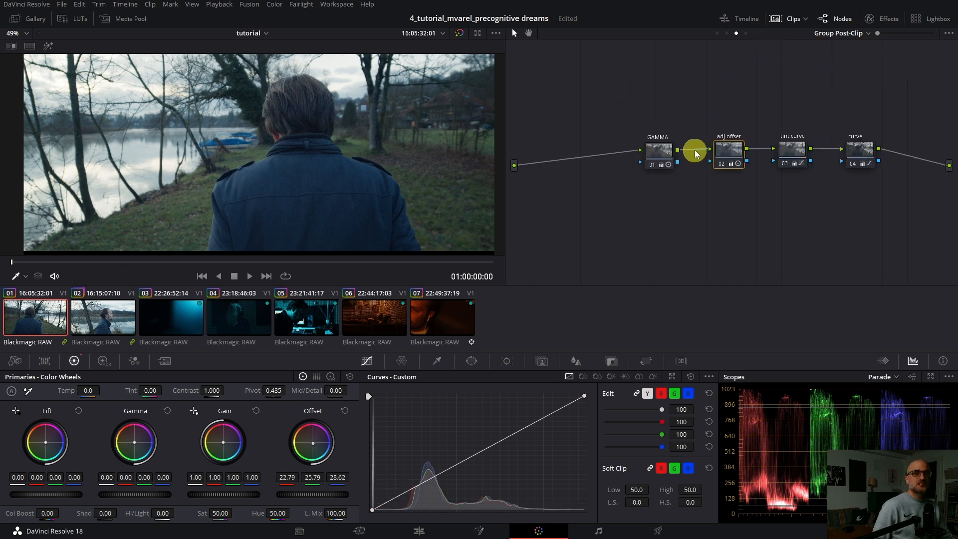
drag(682, 197, 642, 202)
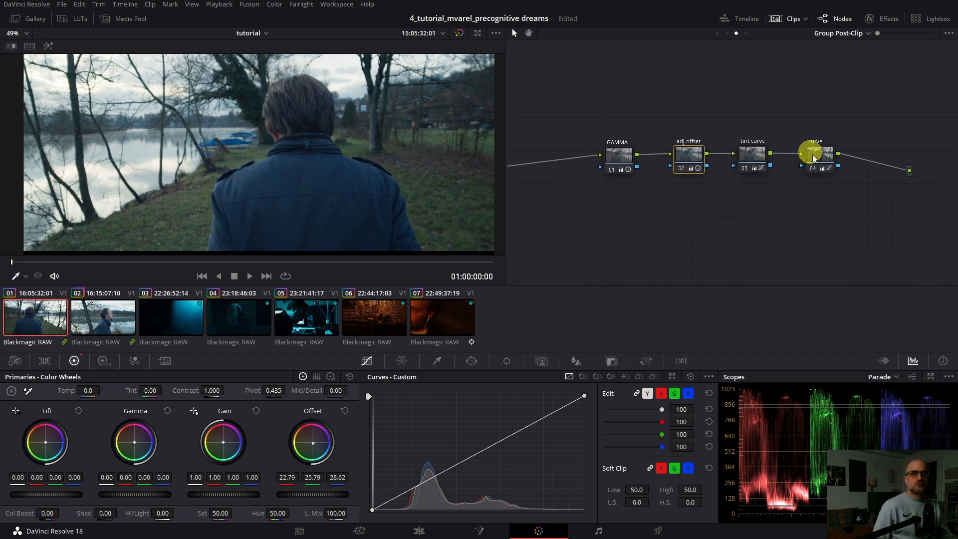
click(827, 156)
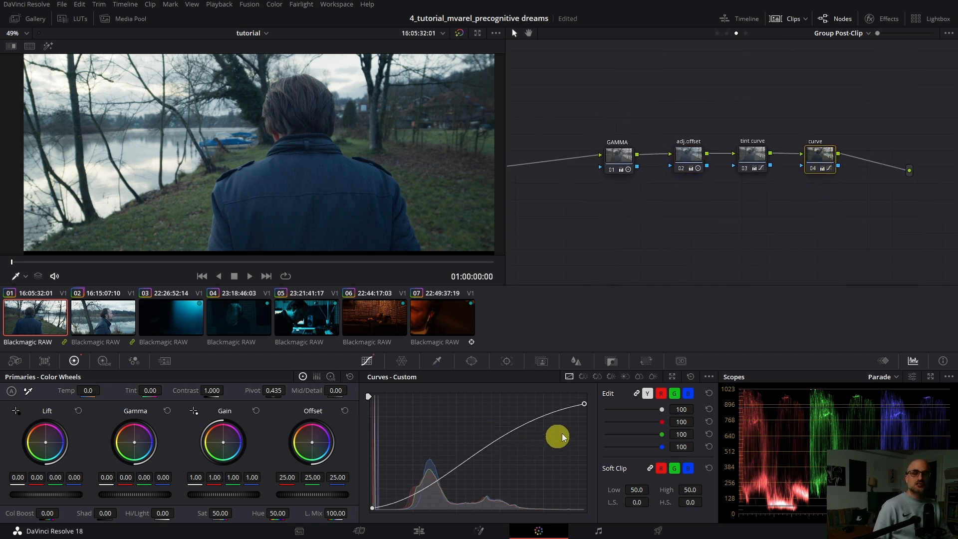
click(709, 376)
click(722, 442)
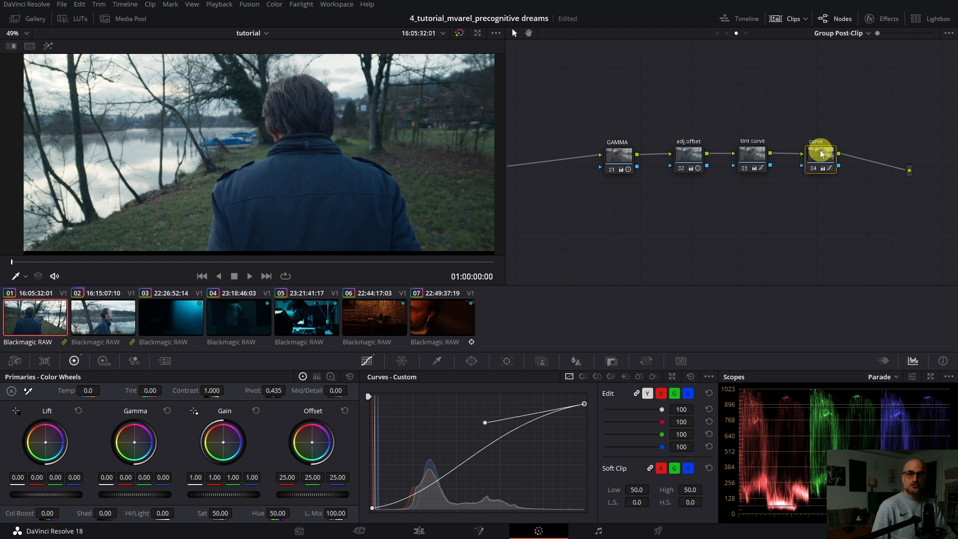
Disable the GAMMA, adj.offset and tint curve nodes and compare the image with the curve node on and off
key(ctrl+d)
drag(783, 130, 576, 169)
key(ctrl+d)
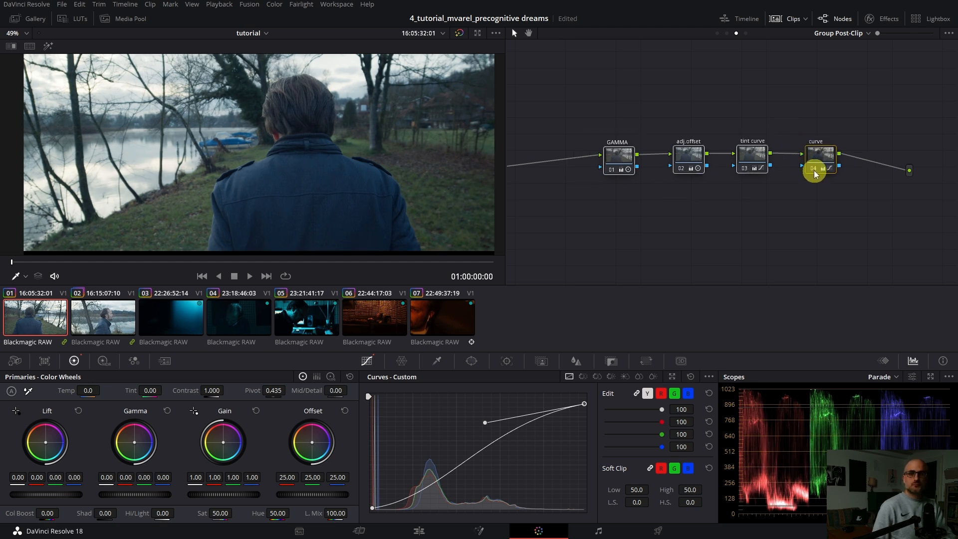
key(ctrl+d)
click(825, 162)
key(ctrl+d)
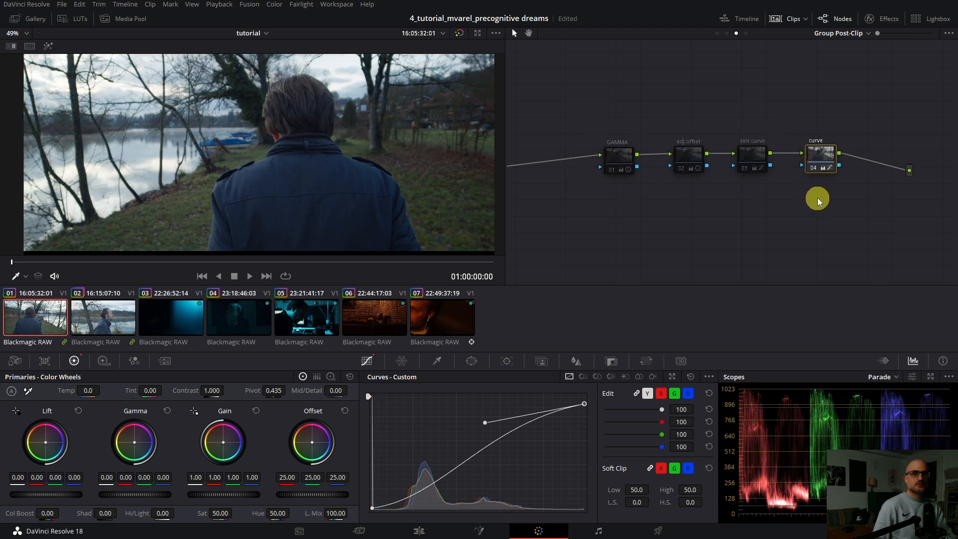
key(ctrl+d)
key(ctrl+d)
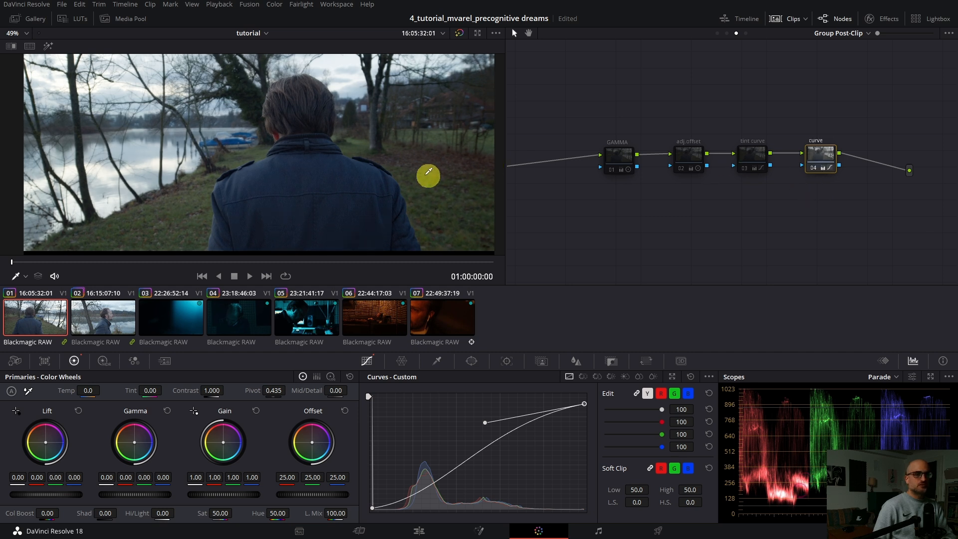
Hide the clip thumbnails and re-enable the GAMMA, adj.offset and tint curve nodes one after another
click(787, 19)
click(664, 163)
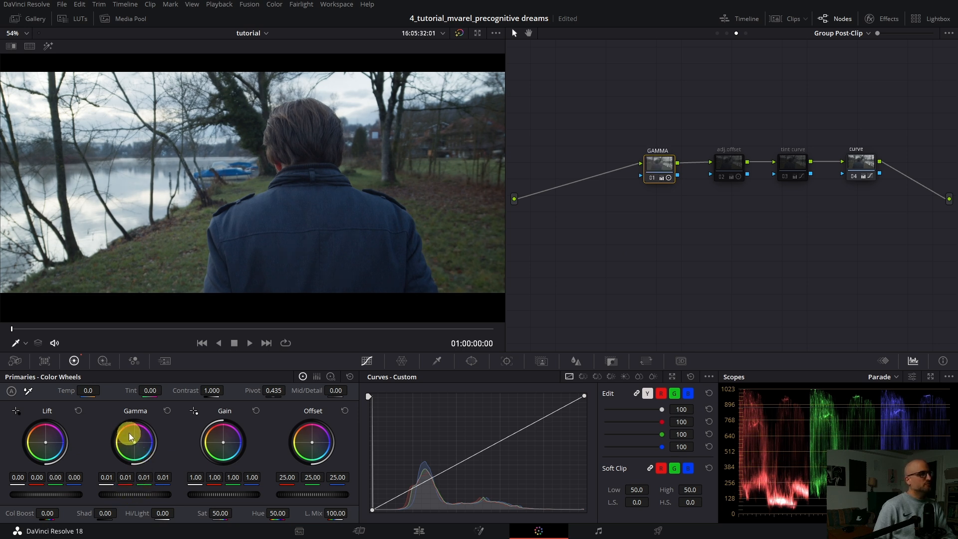
click(729, 179)
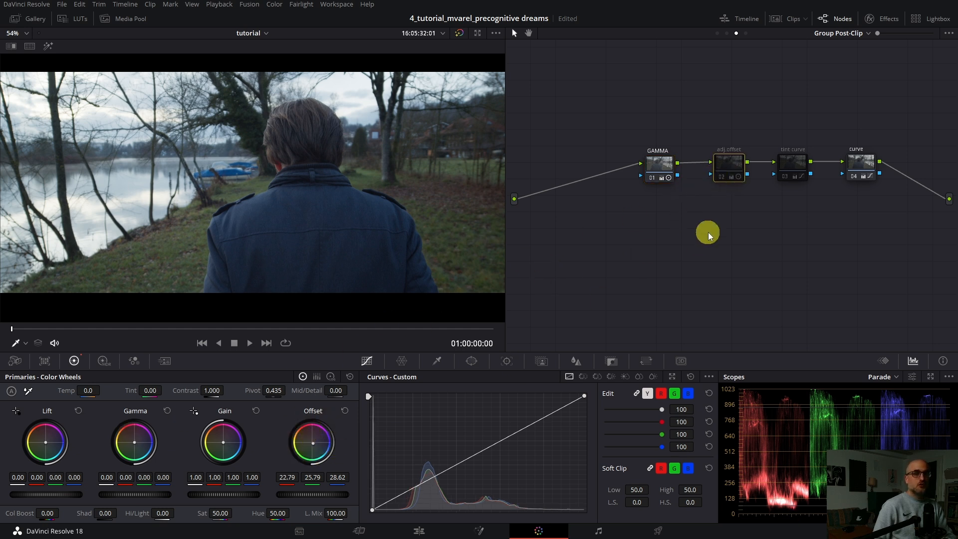
key(ctrl+d)
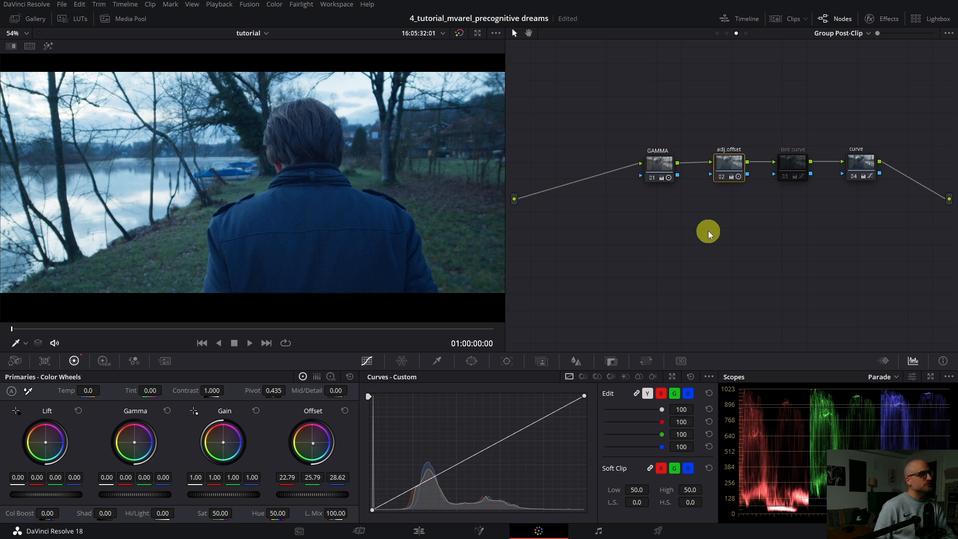
click(801, 165)
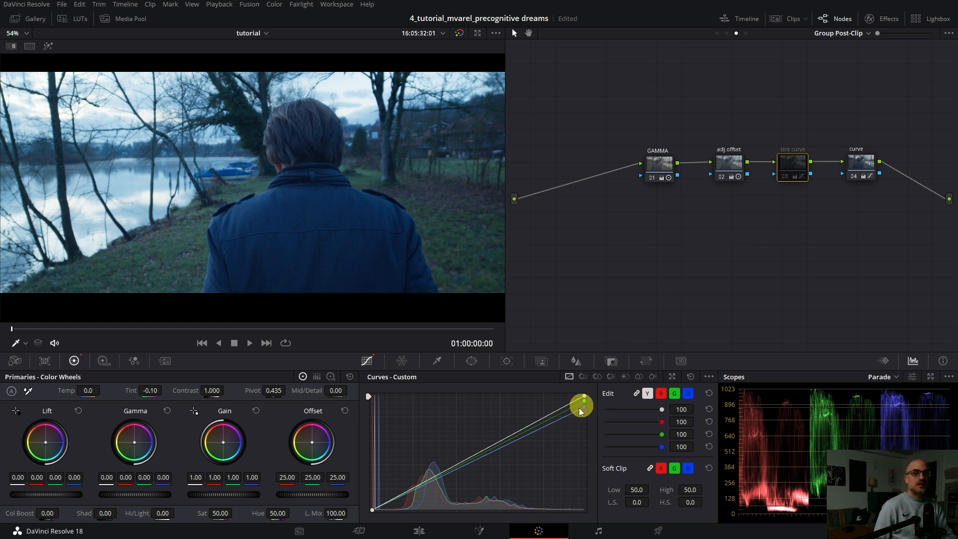
key(ctrl+d)
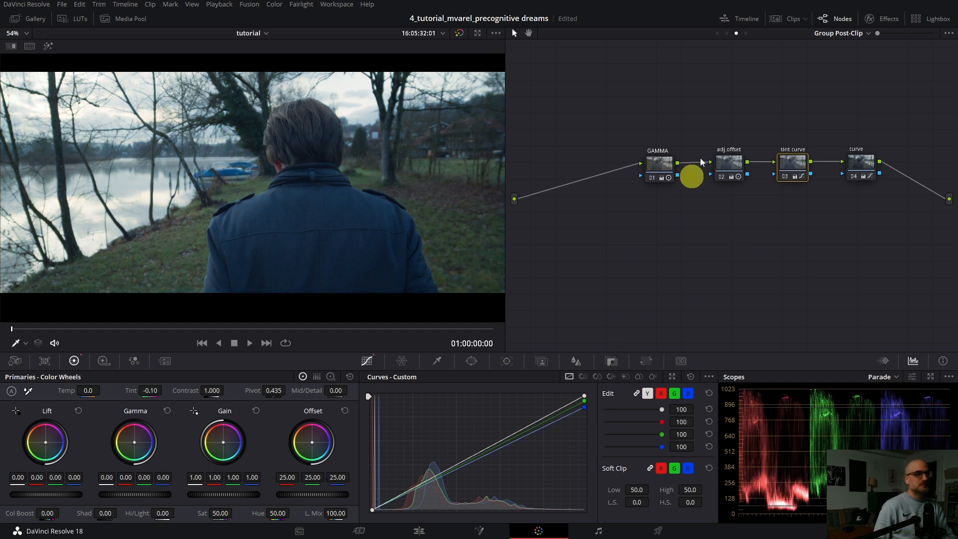
Select the adj.offset and tint curve nodes together and toggle them to compare their combined effect
drag(824, 139, 723, 205)
click(734, 166)
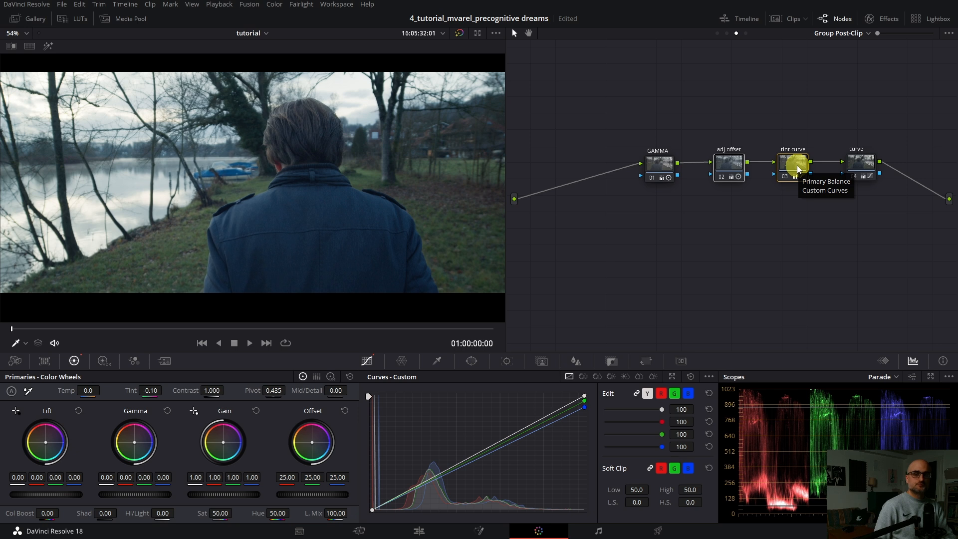
key(ctrl+d)
In the Clip node graph, set the HDR Global exposure of the EXP node to -0.83
scroll(449, 172, up, 2)
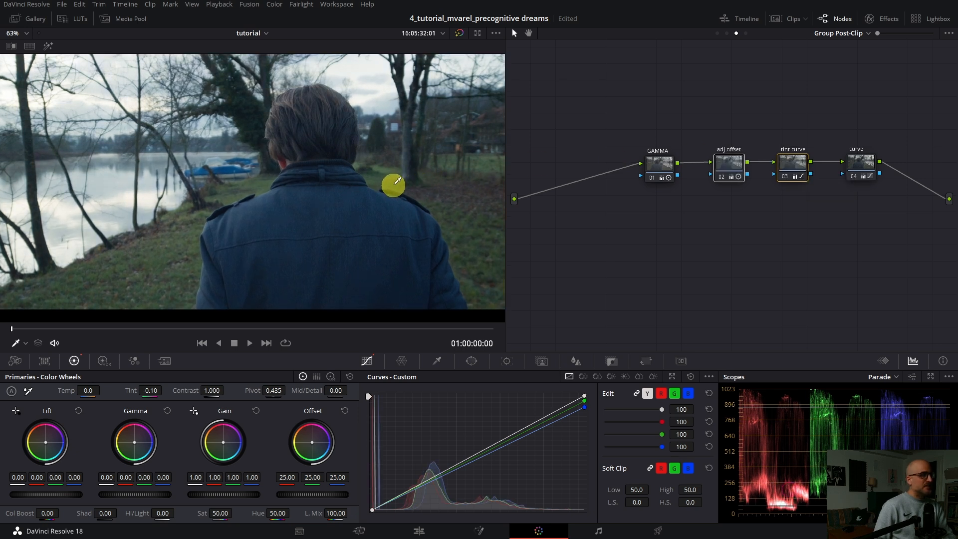
drag(394, 183, 357, 188)
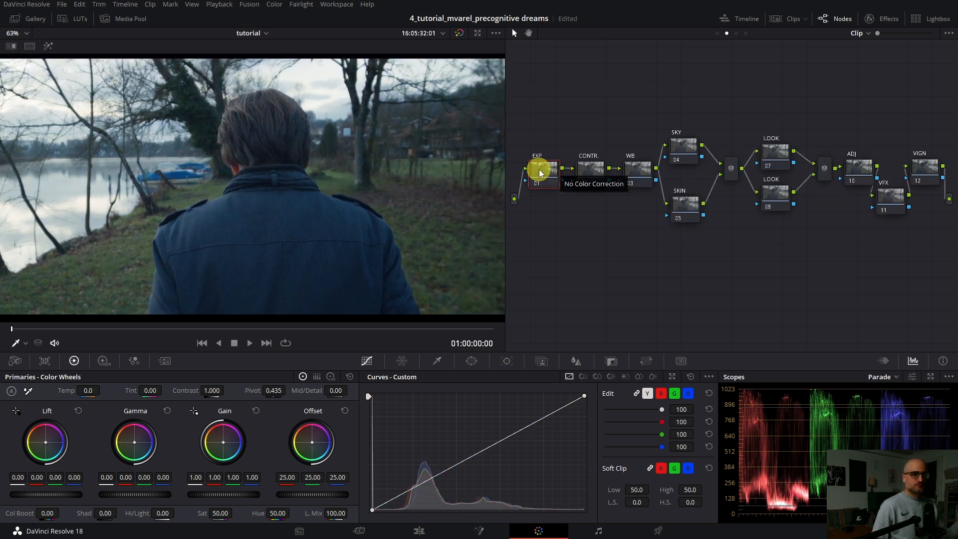
scroll(360, 160, down, 1)
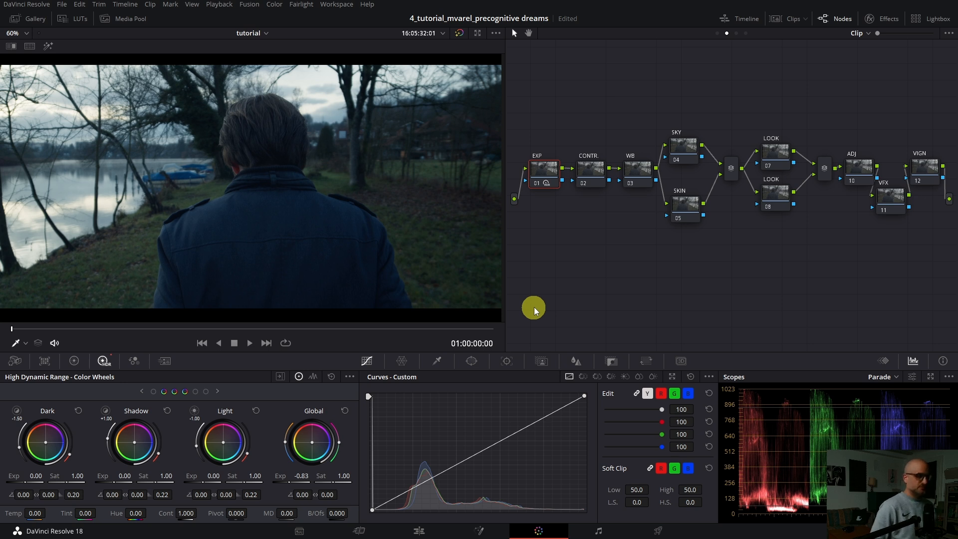
Play part of the clip and compare the full-screen image with the EXP node on and off
key(space)
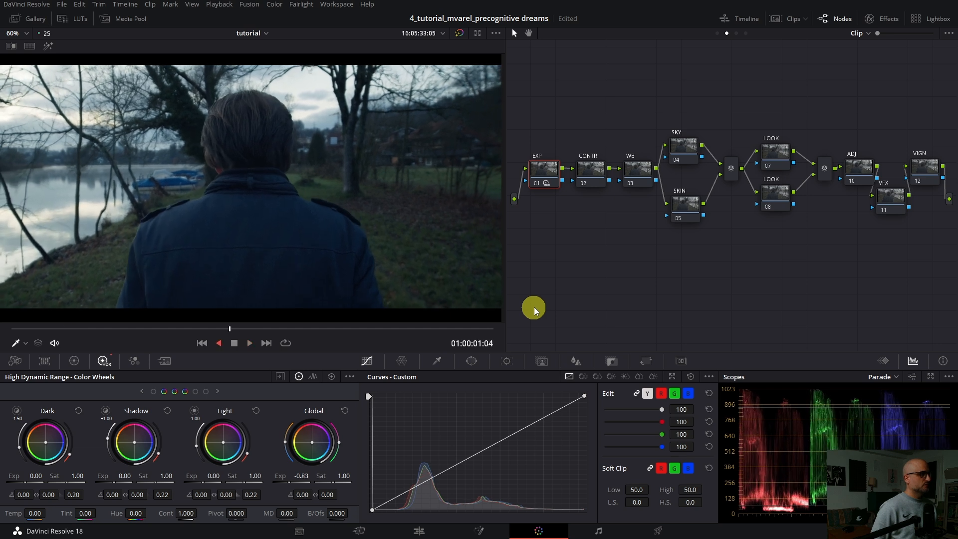
key(space)
key(ctrl+f)
key(ctrl+d)
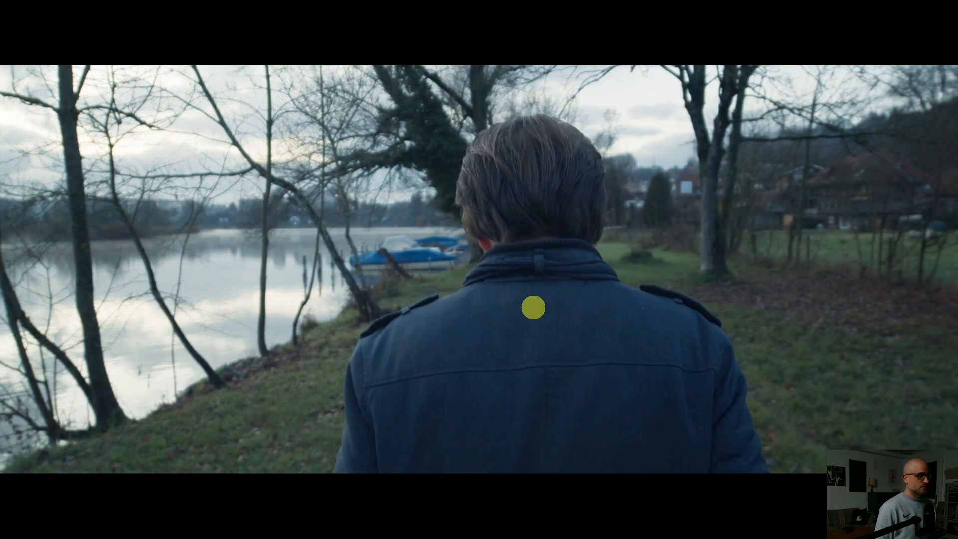
key(ctrl+d)
key(ctrl+d)
key(ctrl+d)
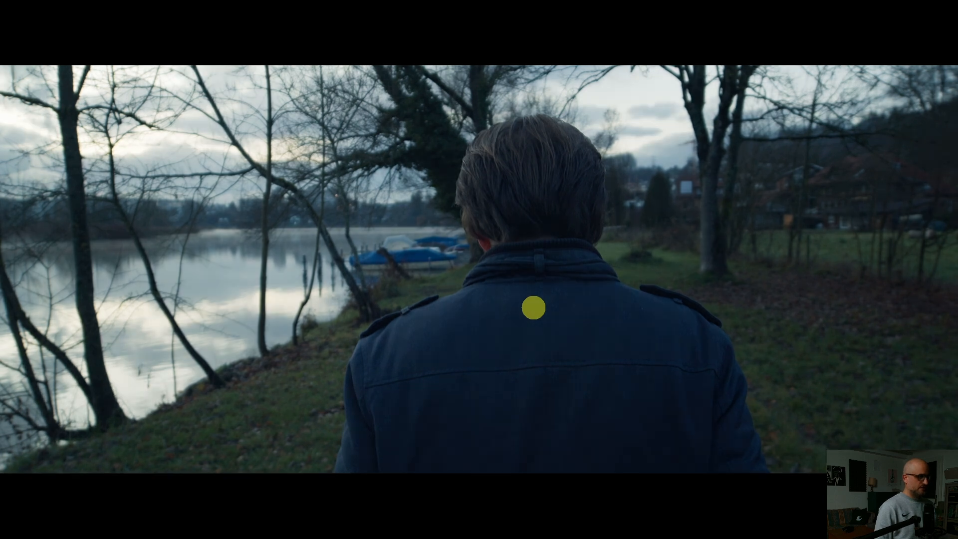
key(Escape)
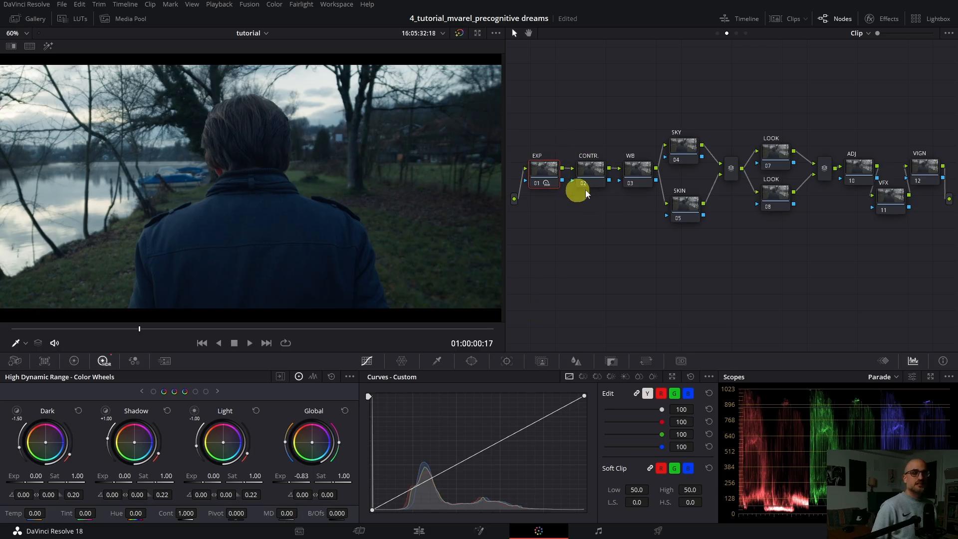
Select the WB node and open the Parade scope in a larger floating window over the node graph
click(596, 169)
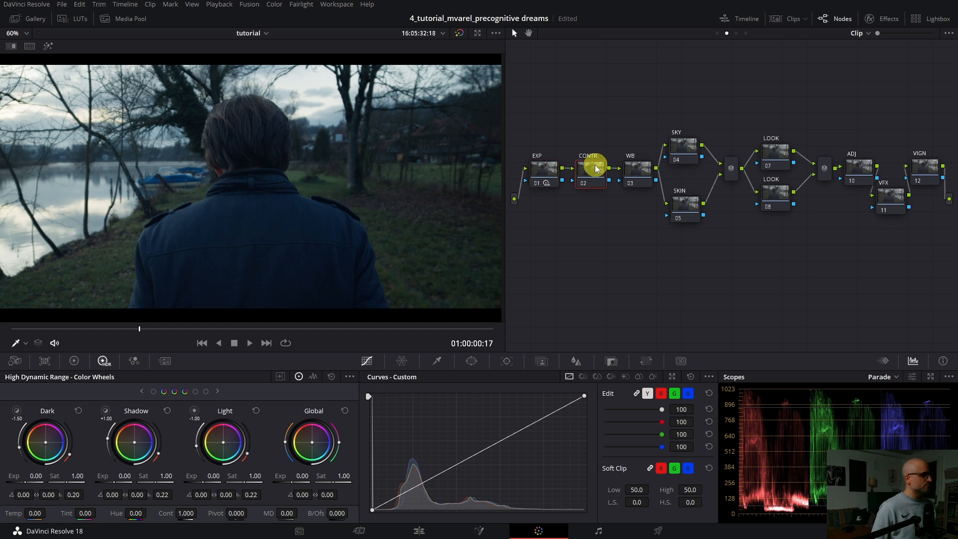
click(644, 174)
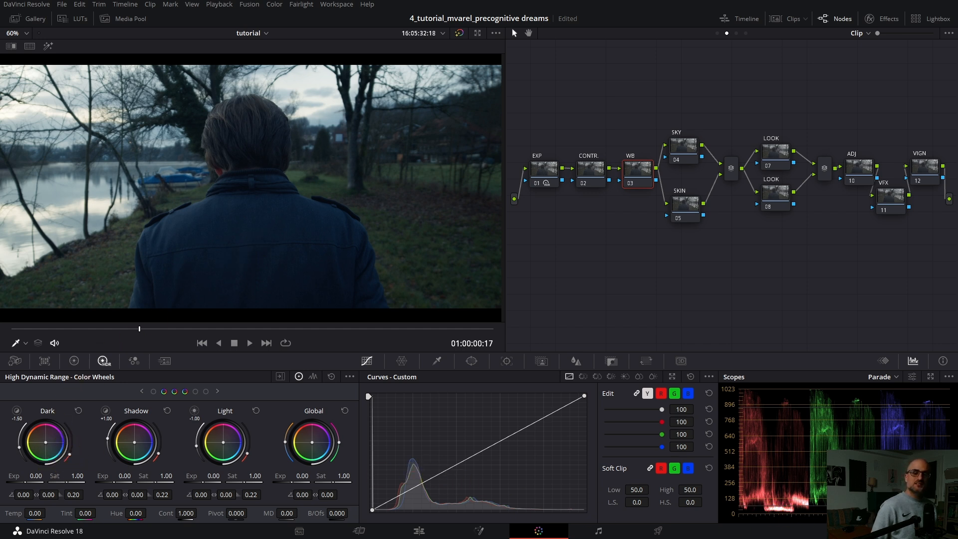
click(930, 377)
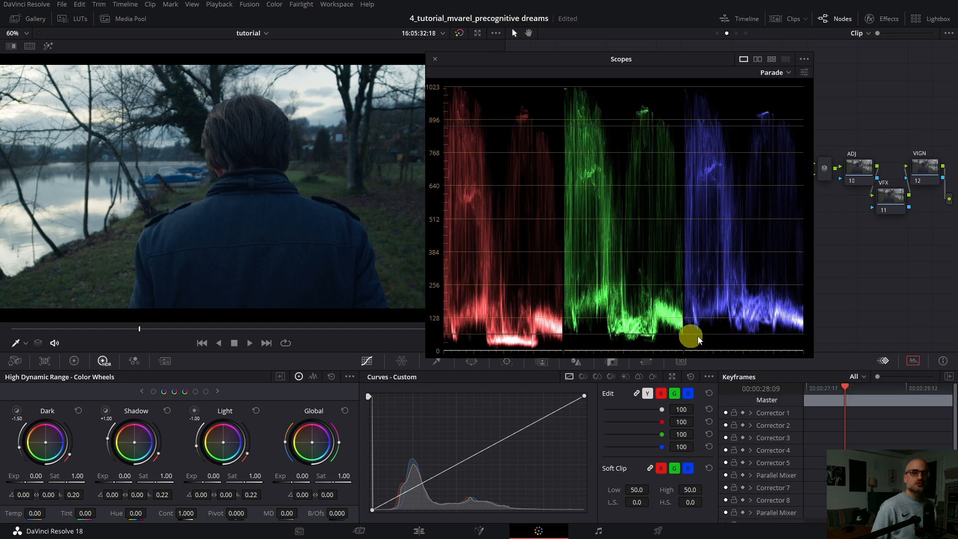
drag(481, 58, 487, 86)
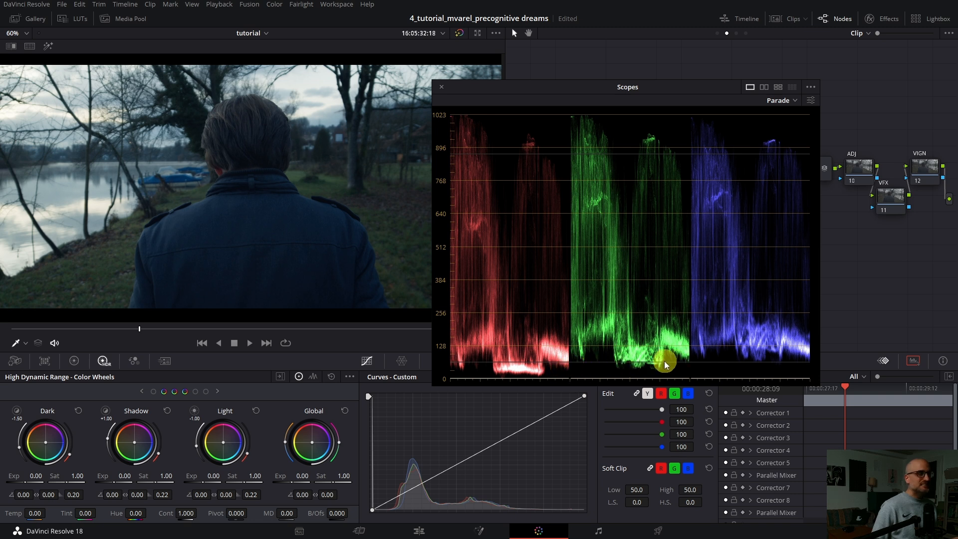
Close the floating Parade scope and tint the WB node's Log Shadow to red 0.03, green -0.02 and blue -0.04
drag(519, 86, 661, 105)
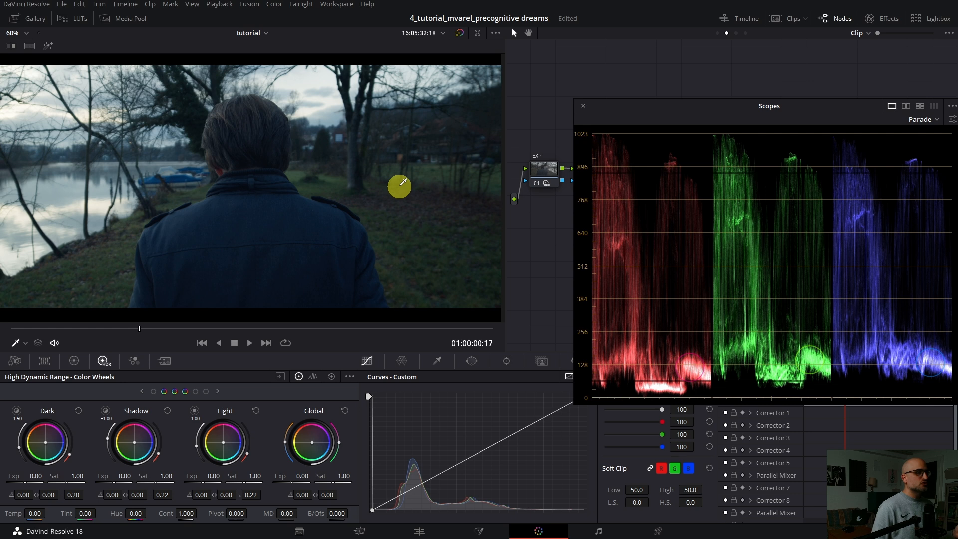
click(583, 106)
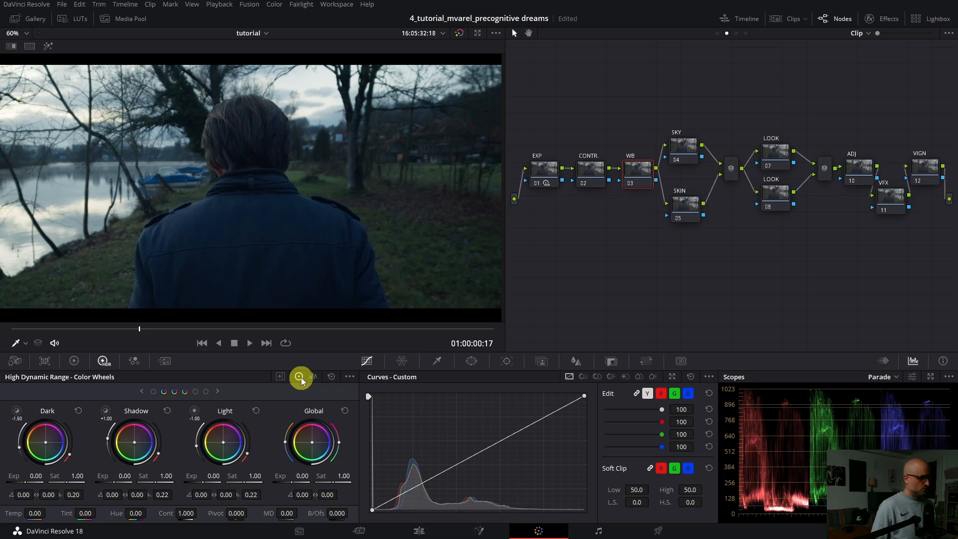
click(301, 377)
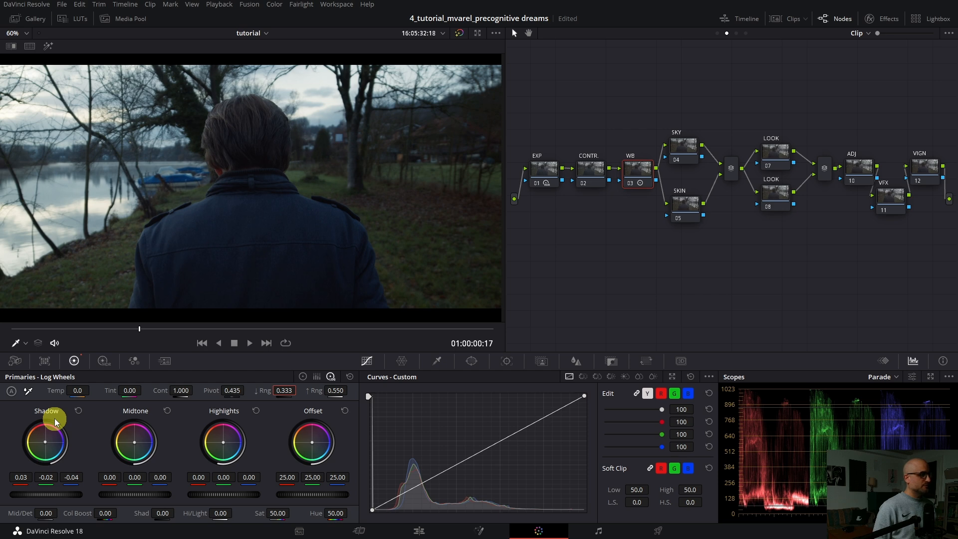
key(ctrl+f)
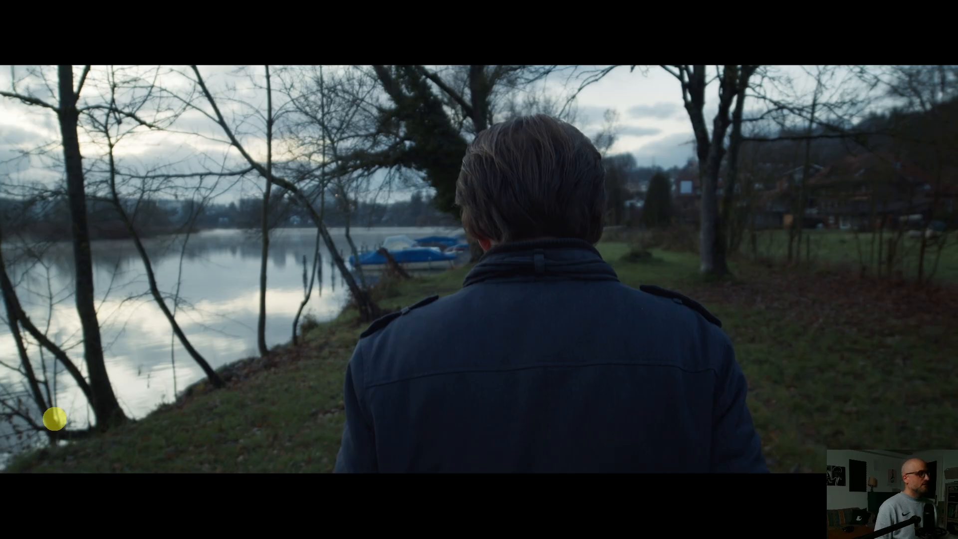
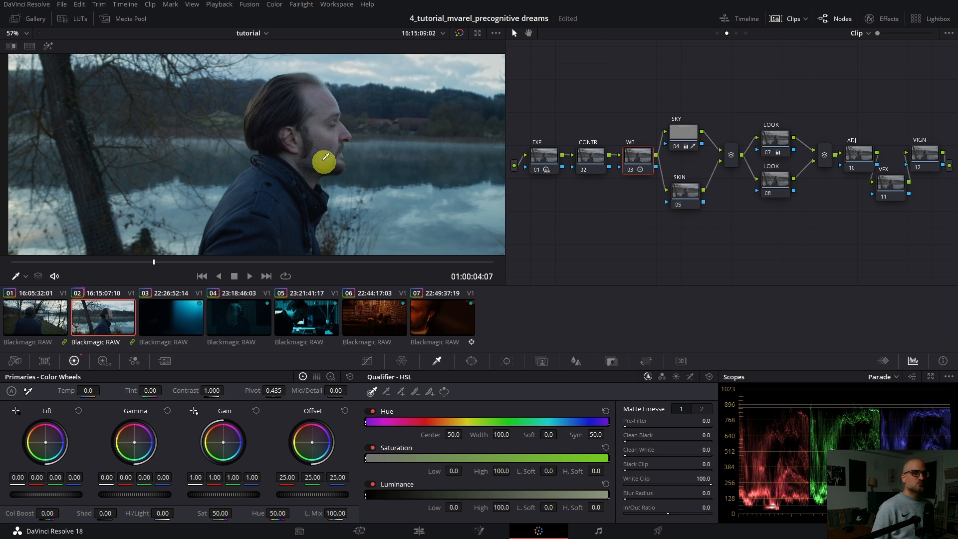
Play across the cut between the first and second lakeside clips to check how their grades match
scroll(259, 157, down, 1)
drag(259, 156, 252, 172)
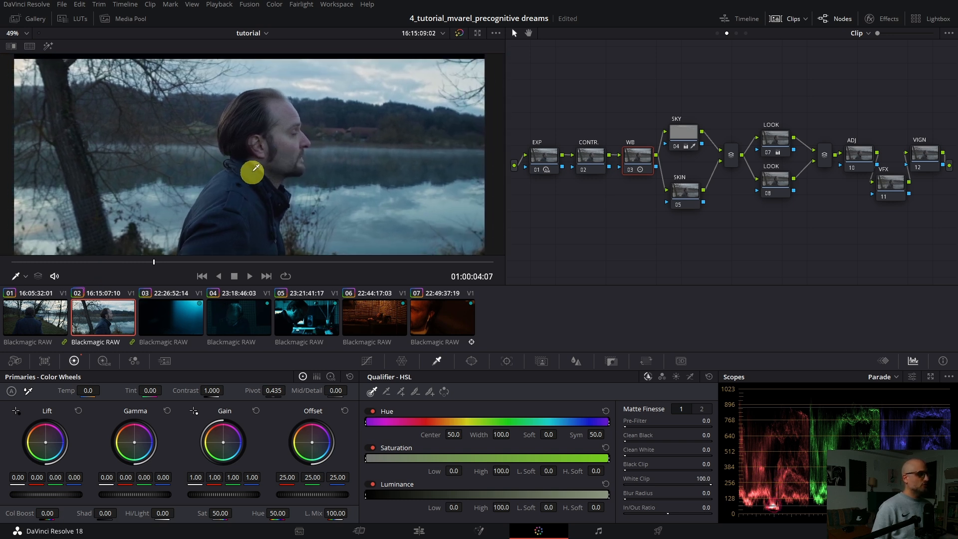
key(Up)
key(space)
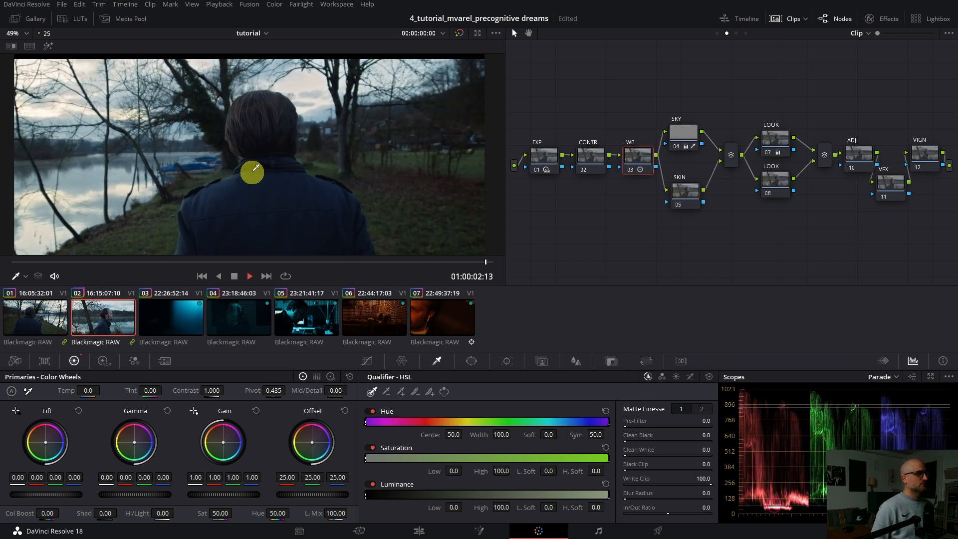
key(space)
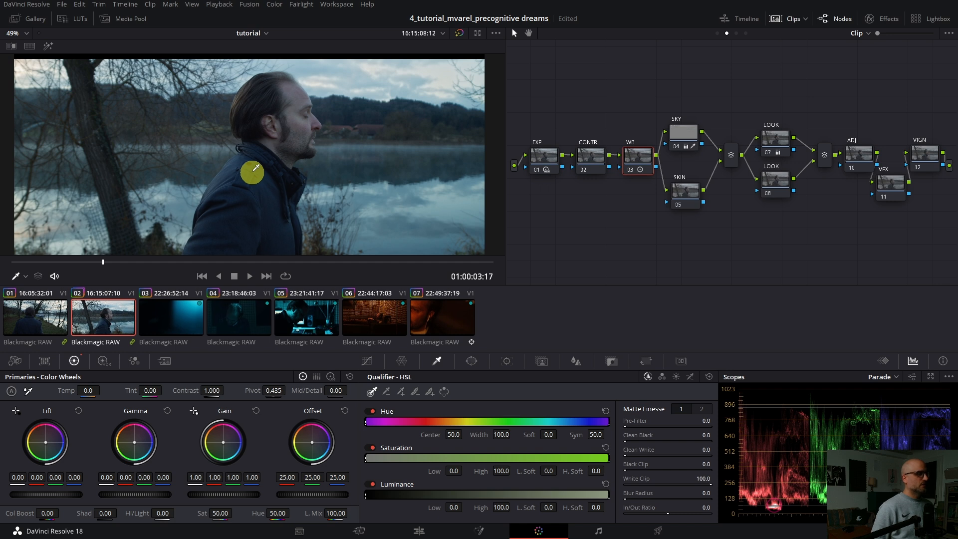
key(Up)
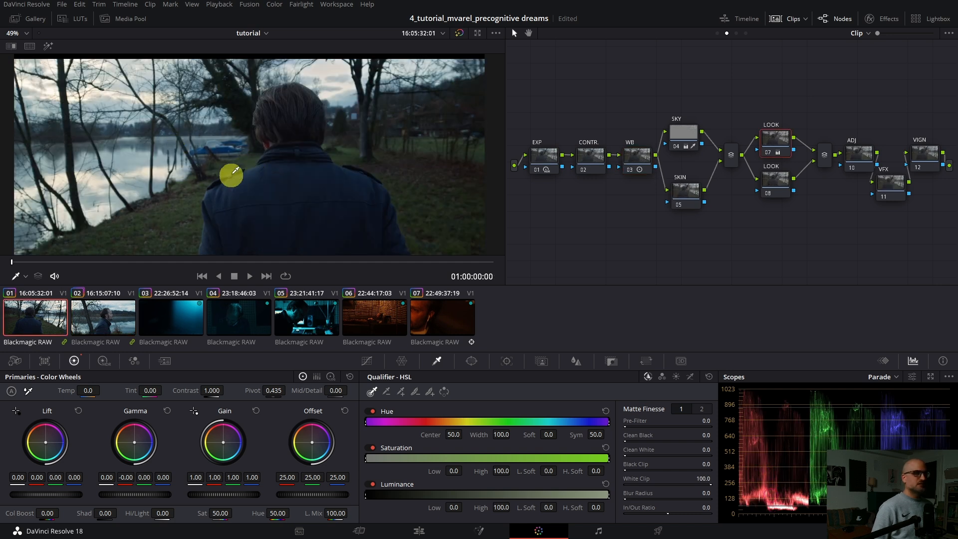
Add a circular window to the first clip's VIGN node and stretch it into an ellipse, aspect about 79.92, around the man's head
scroll(231, 170, down, 2)
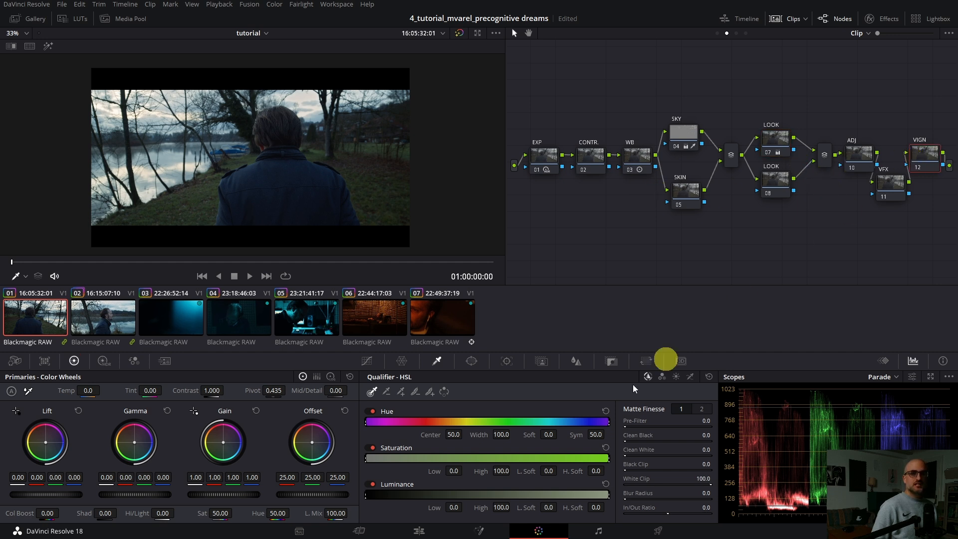
click(471, 360)
click(382, 441)
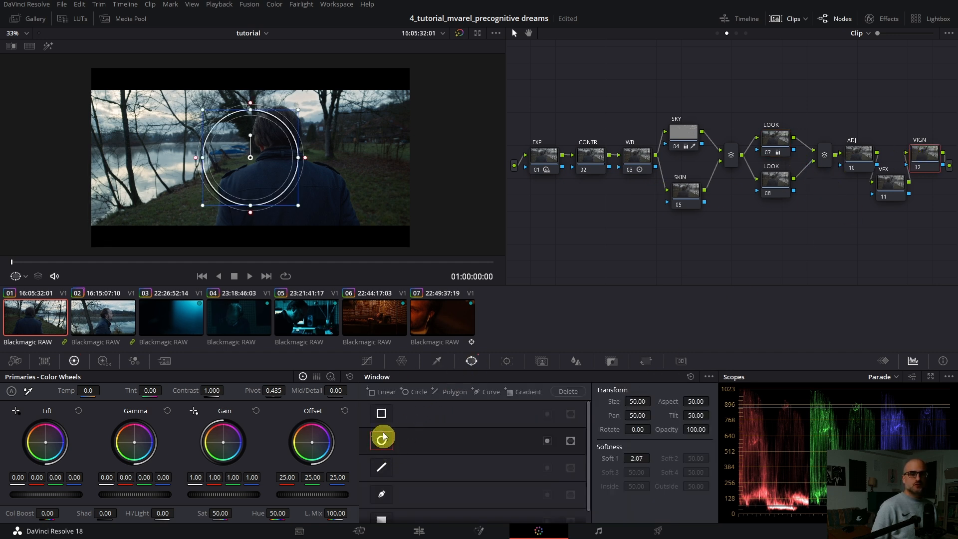
scroll(233, 218, down, 1)
drag(214, 157, 158, 158)
drag(259, 178, 263, 152)
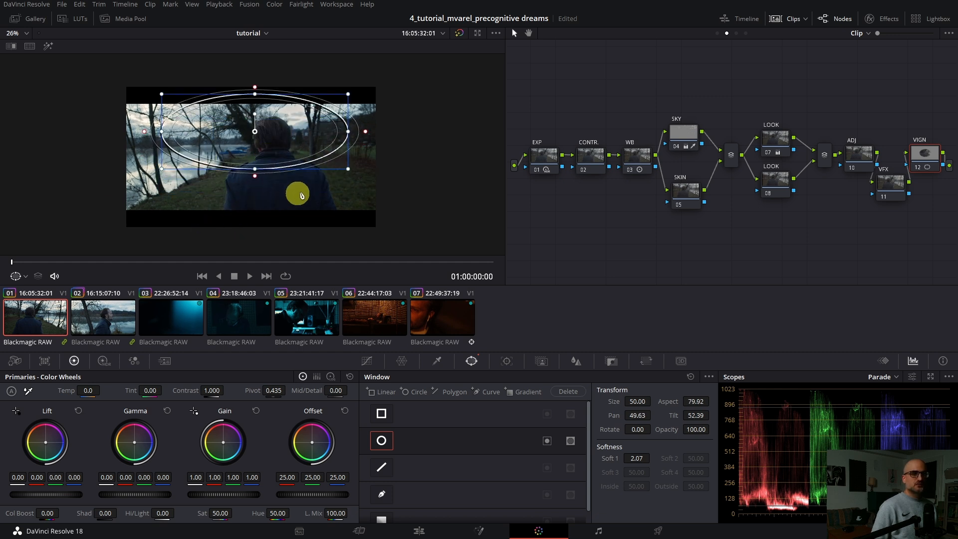
Enlarge the vignette ellipse to size 58.27 and aspect 78.06, place it at pan 50.33, tilt 52.62, and set Soft 1 to 5.47
mouse_move(255, 169)
mouse_down()
mouse_move(255, 192)
mouse_move(264, 166)
mouse_up()
drag(171, 131, 114, 131)
drag(265, 157, 249, 153)
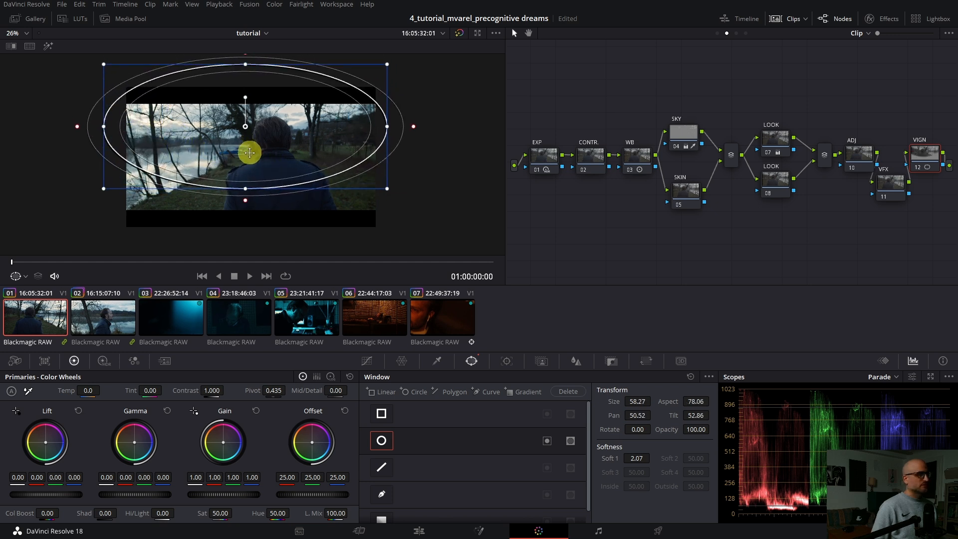
drag(413, 126, 431, 126)
mouse_move(342, 143)
mouse_down()
mouse_move(321, 145)
mouse_move(338, 147)
mouse_up()
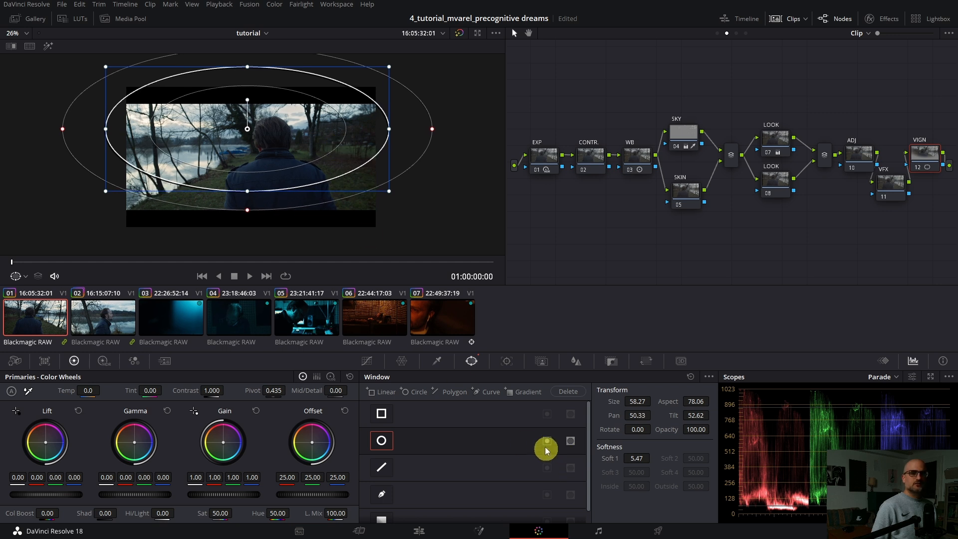
Invert the vignette window with its outline hidden, and darken the outer area using Gamma -0.01 and Gain 0.93
click(25, 276)
click(25, 295)
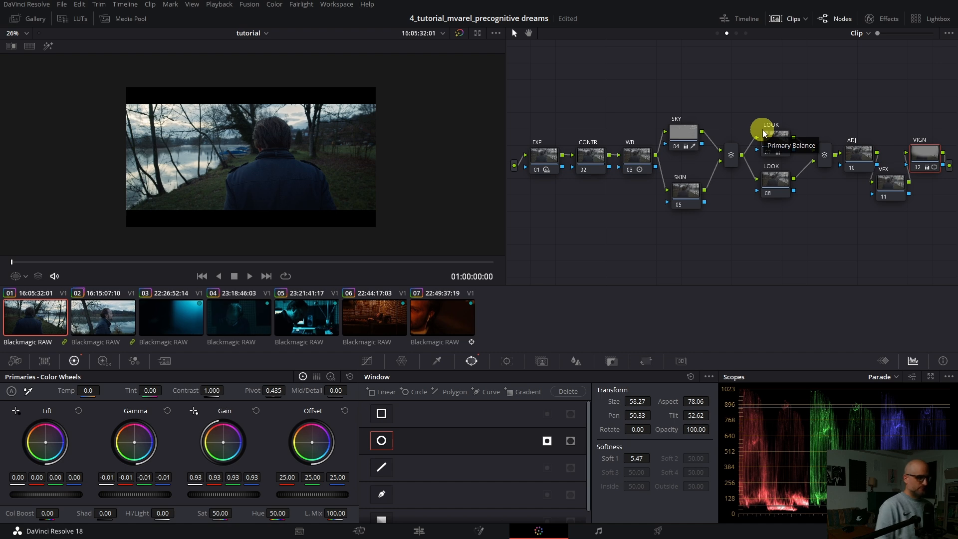
Compare the first clip full screen with the VIGN node on and off
key(ctrl+f)
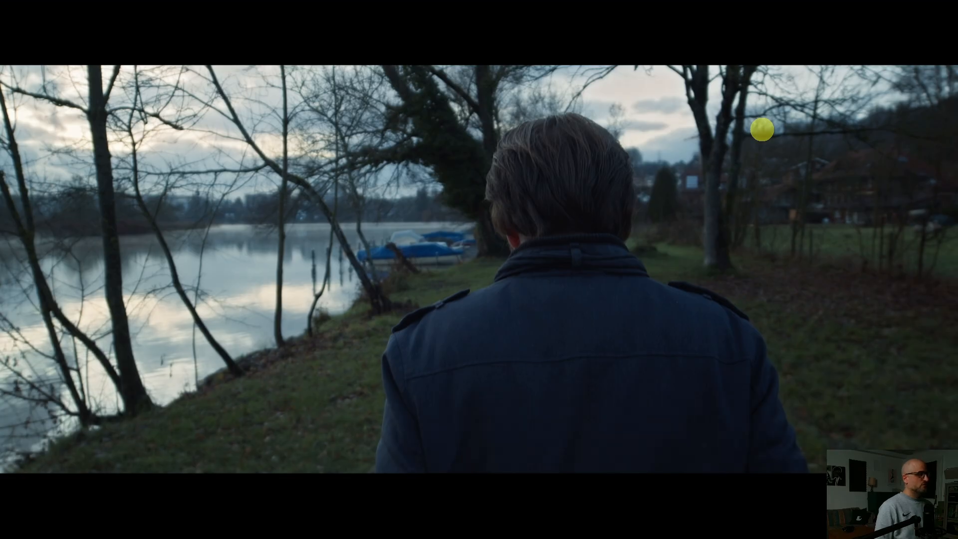
key(ctrl+d)
key(ctrl+d)
key(ctrl+d)
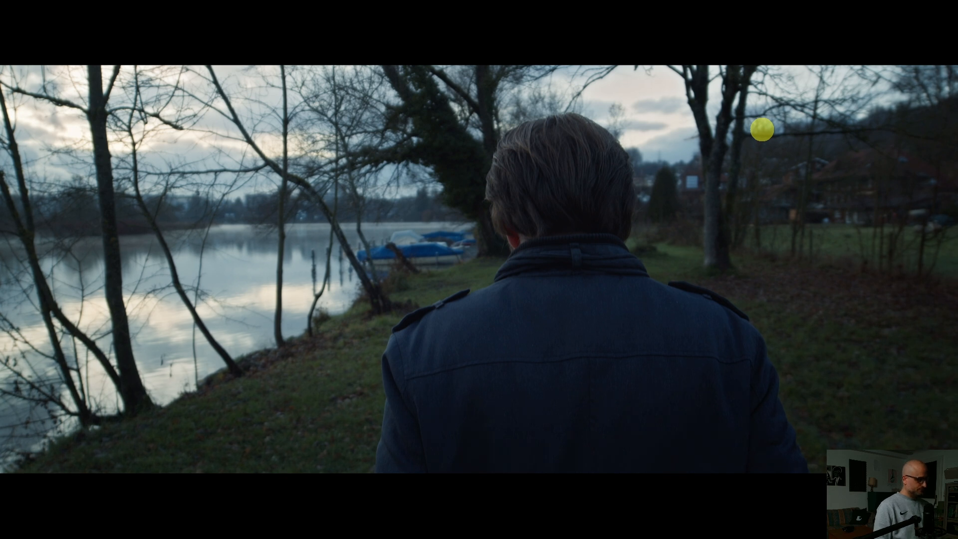
key(Escape)
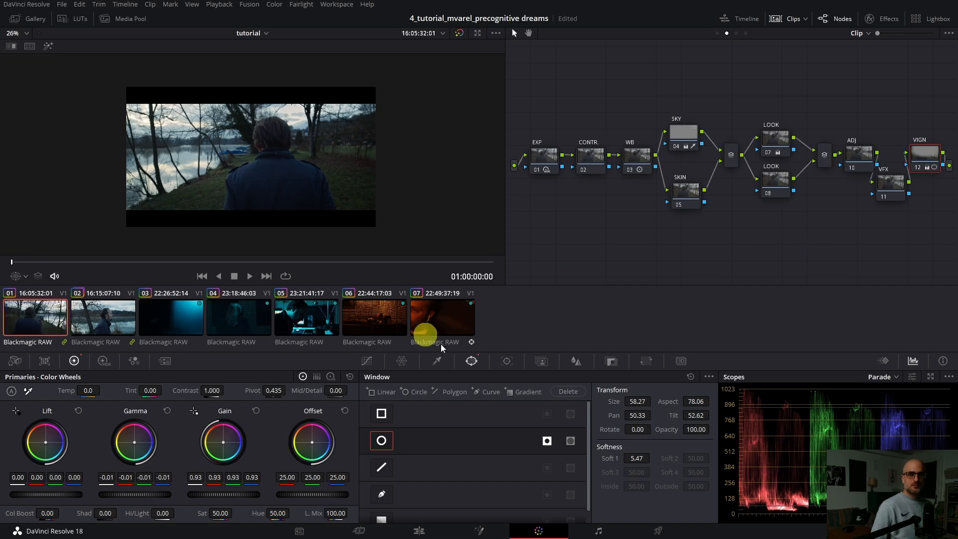
Show the window outline and narrow the first clip's vignette ellipse to aspect 72.27 at pan 49.77 and tilt 52.30
click(23, 276)
click(27, 319)
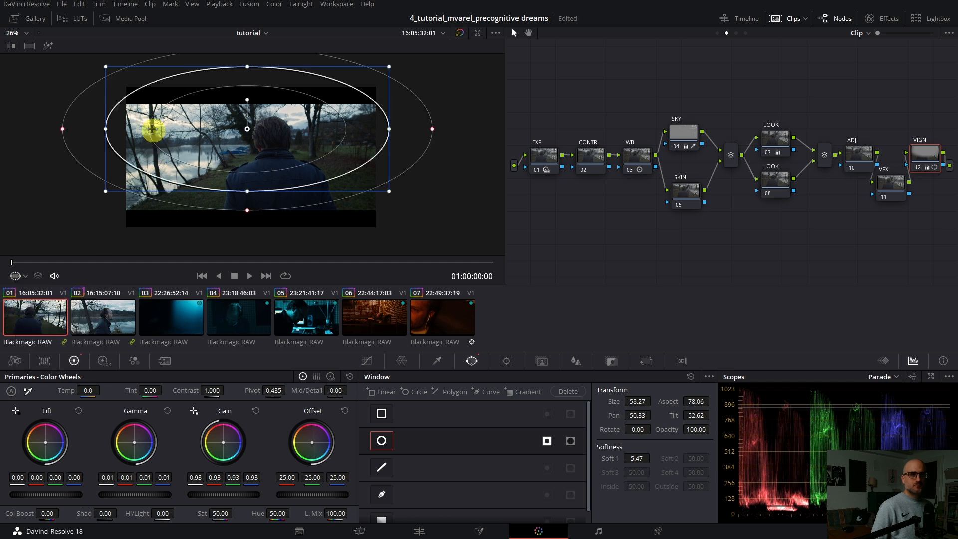
drag(112, 130, 165, 135)
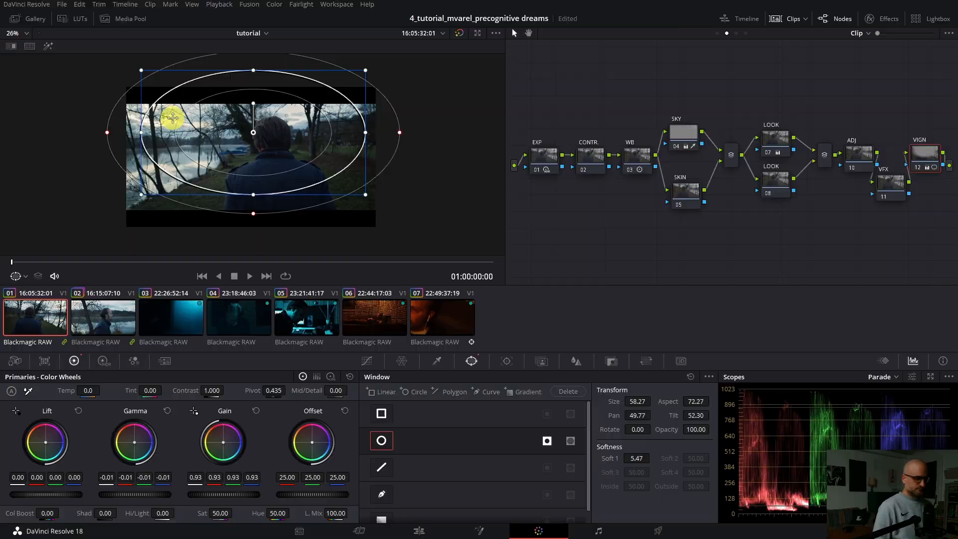
Check the narrowed vignette full screen by repeatedly toggling it off and on
key(ctrl+f)
key(ctrl+d)
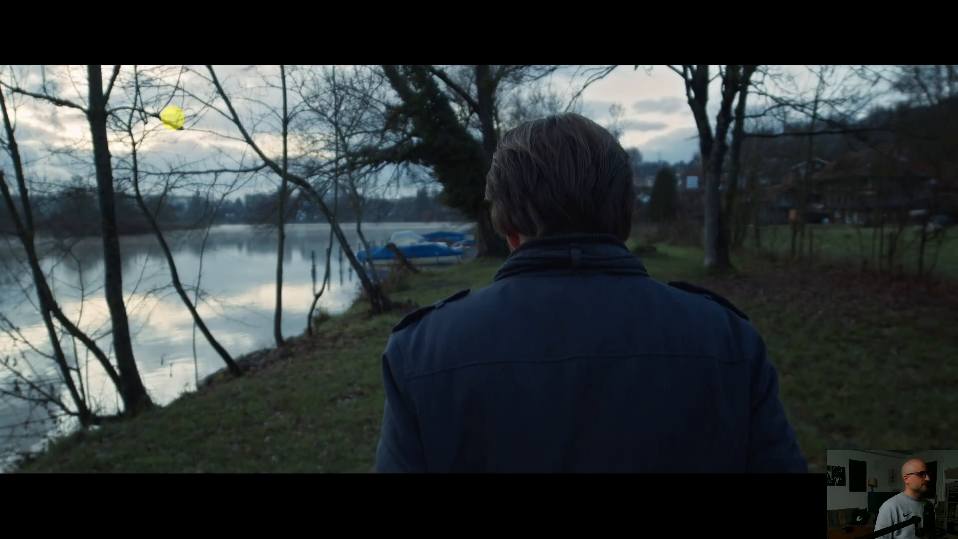
key(ctrl+d)
key(ctrl+d)
key(ctrl+d)
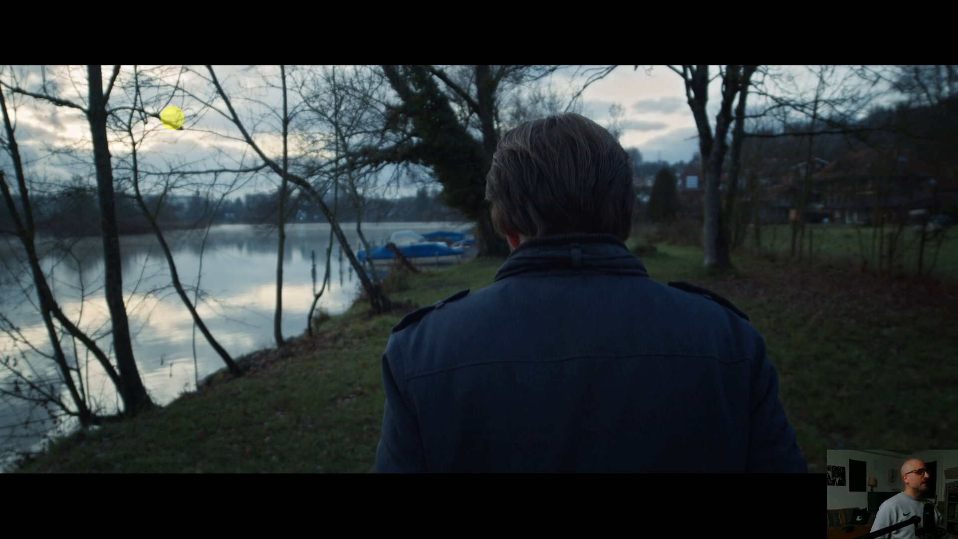
key(space)
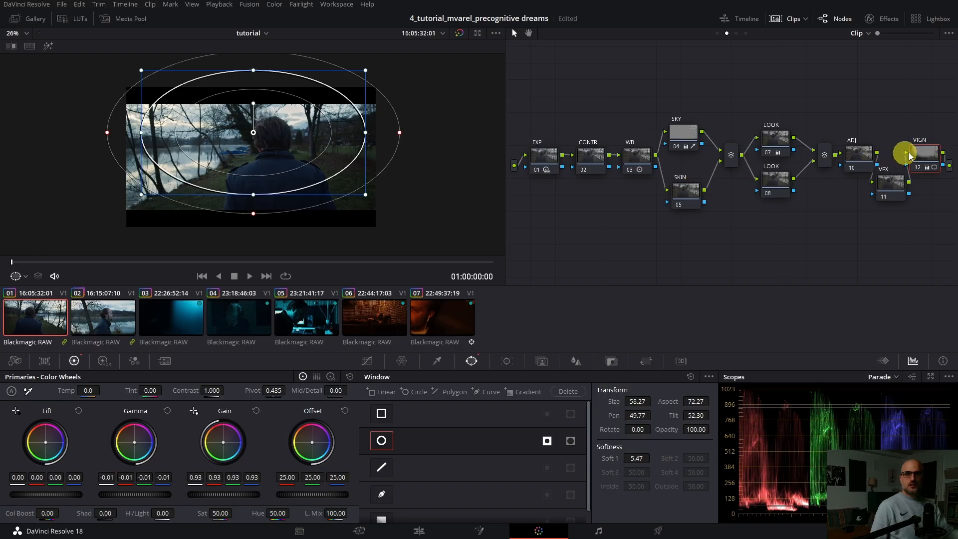
Copy the vignette to the second clip's VIGN node, reshaping it to size 52.02, aspect 80.61, pan 49.72, tilt 49.91 and Soft 1 6.94
click(100, 320)
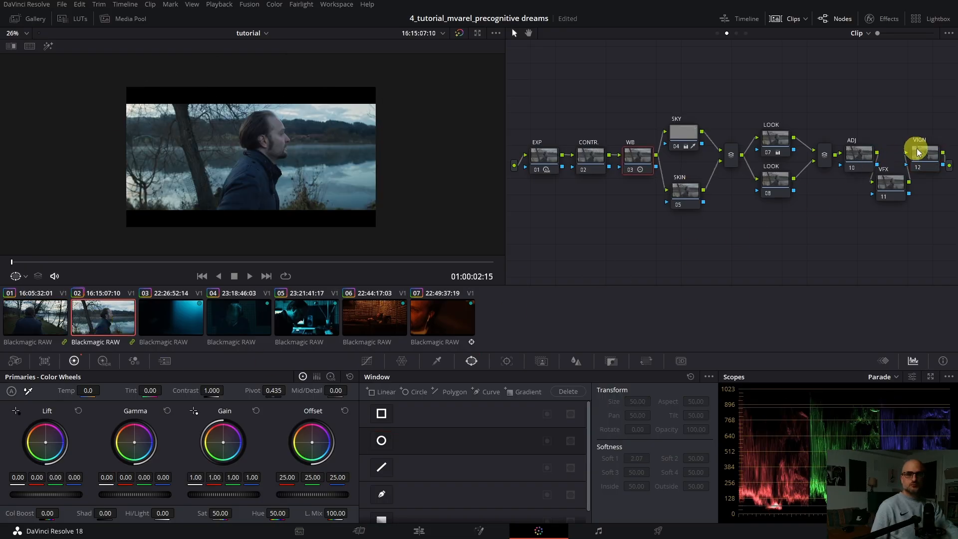
click(918, 155)
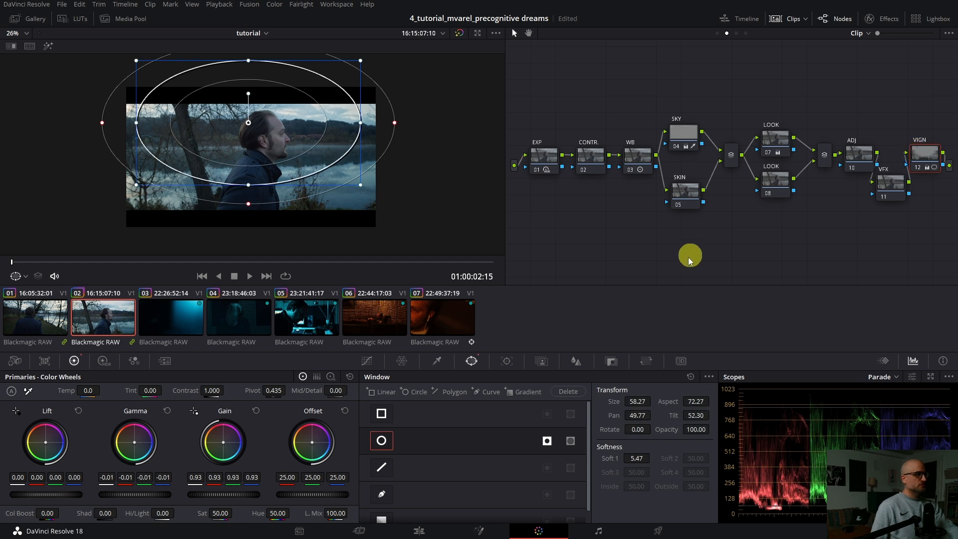
drag(237, 121, 239, 134)
drag(251, 198, 263, 176)
drag(397, 148, 402, 149)
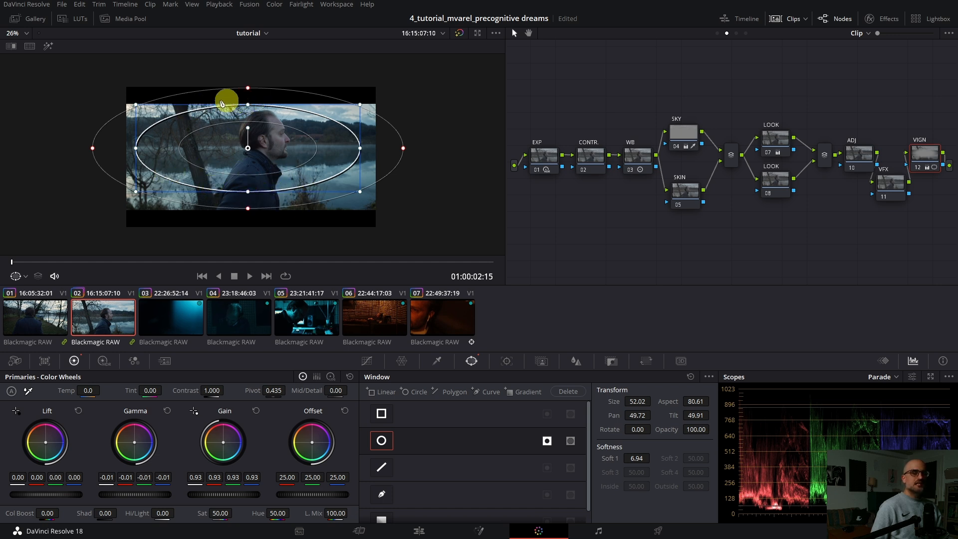
click(20, 277)
click(25, 292)
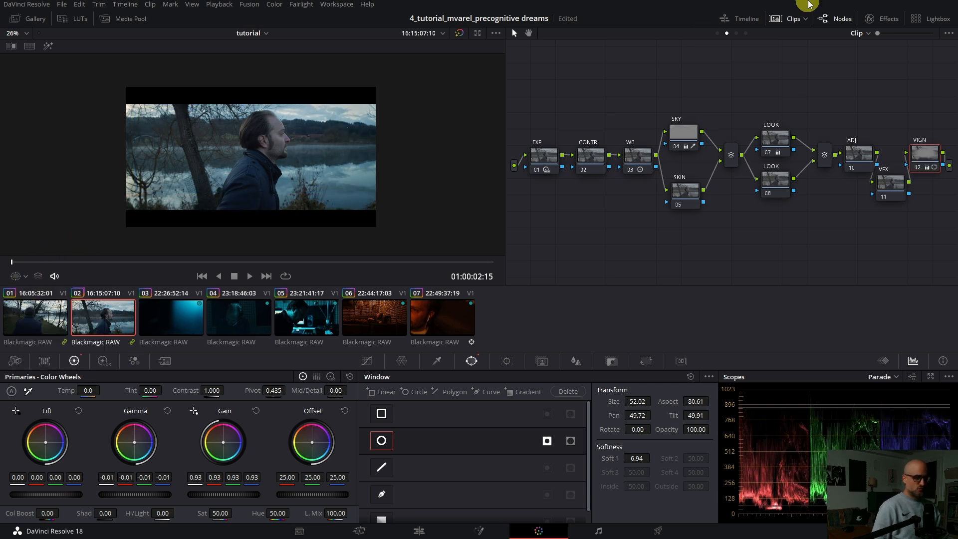
Play from the first clip into the second to compare the two vignettes
key(Up)
key(space)
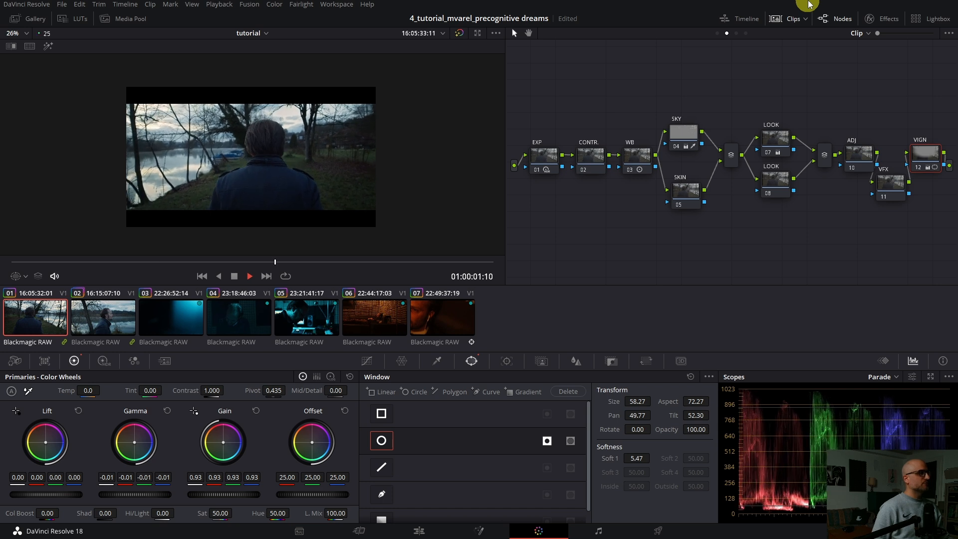
key(space)
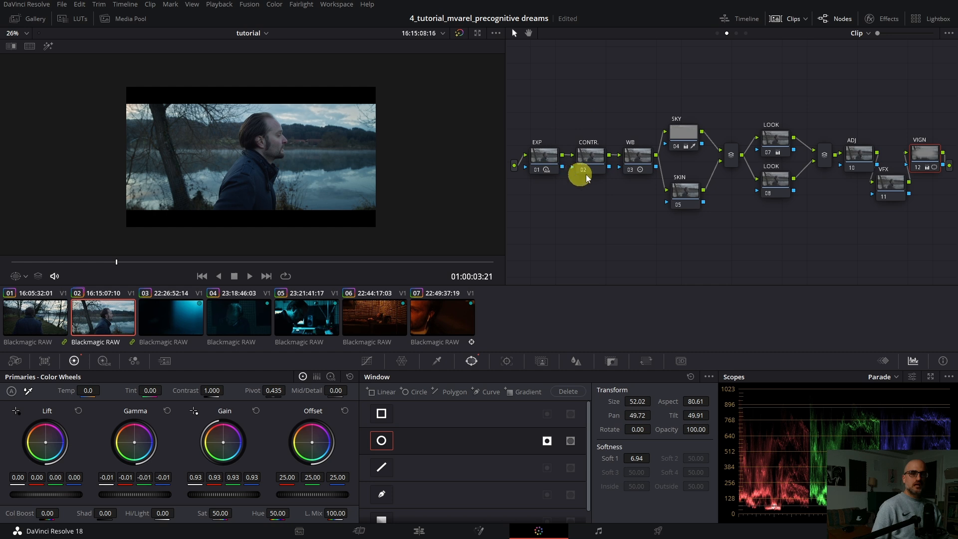
Set the contrast of the second clip's CONTR. node to 1.107
click(592, 160)
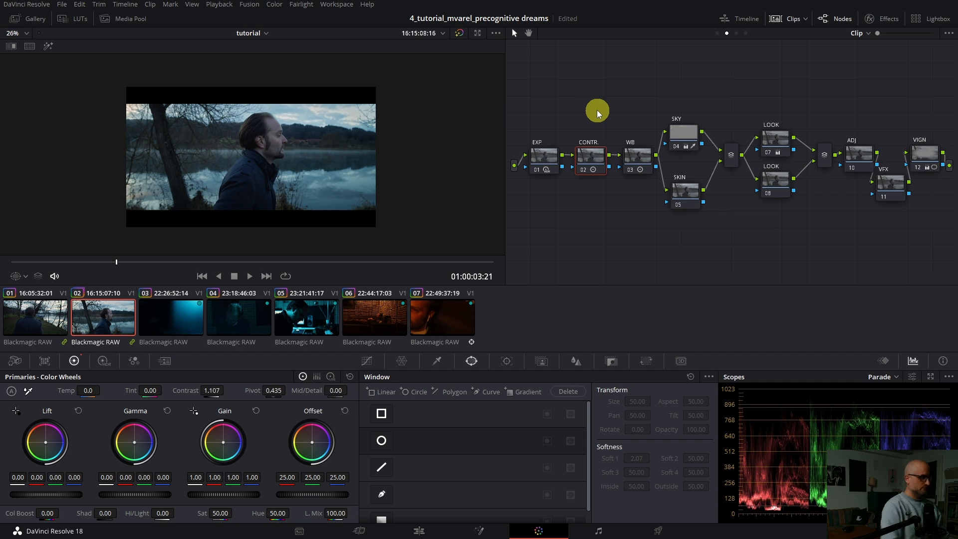
scroll(313, 191, up, 5)
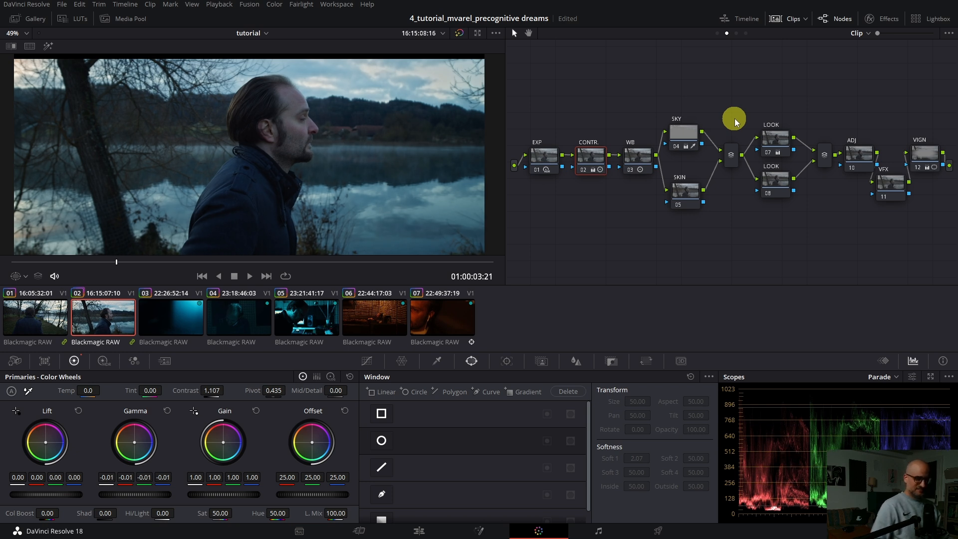
Replay both lakeside clips across the cut several times to judge the second clip's contrast against the first
key(Up)
key(space)
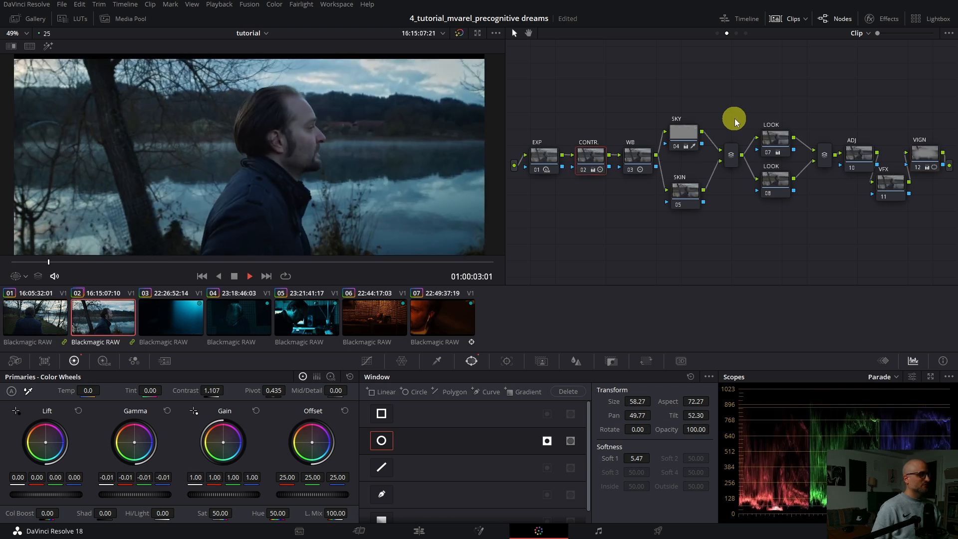
key(space)
key(Up)
key(space)
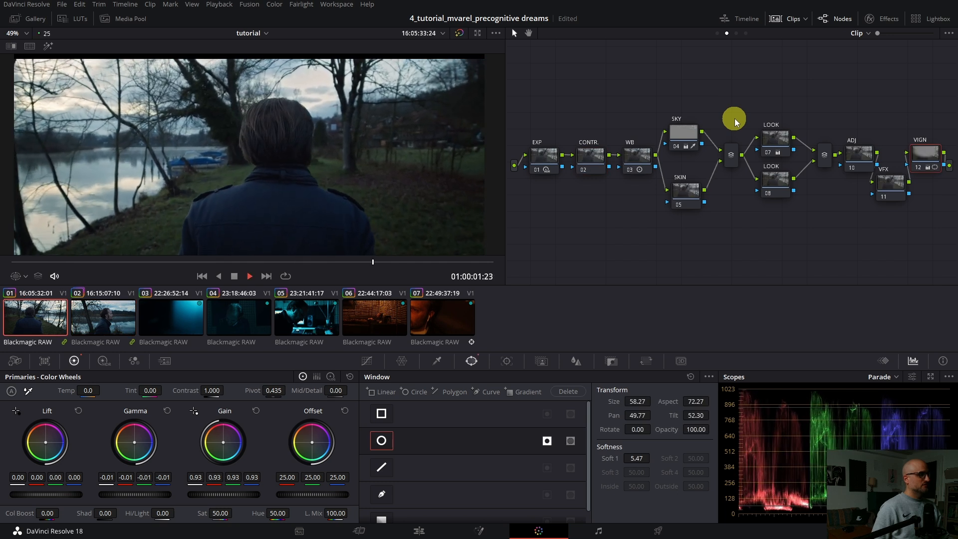
key(space)
key(Up)
key(space)
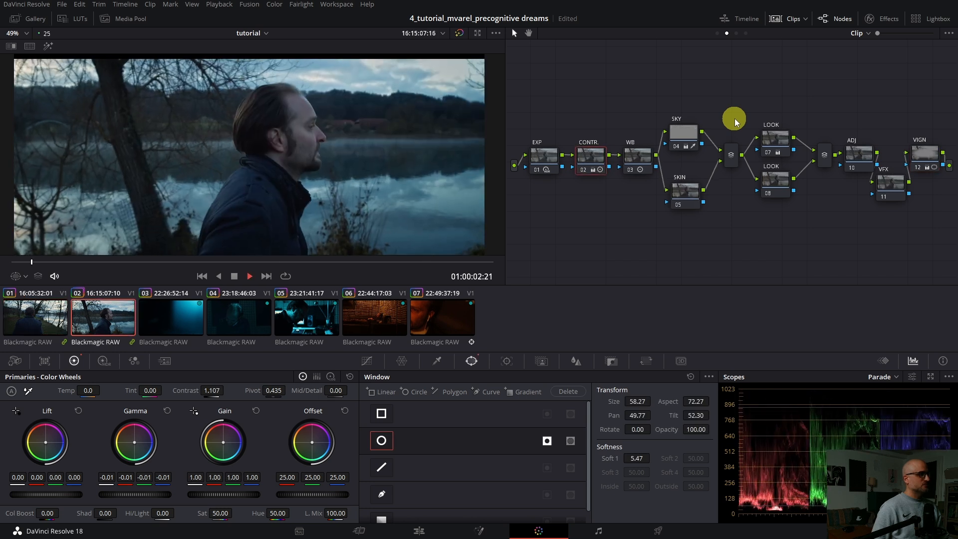
key(space)
Move backward through the second clip's frames to examine its grade
key(Left)
key(Left)
key(Left)
key(Left)
key(Left)
key(Left)
key(Left)
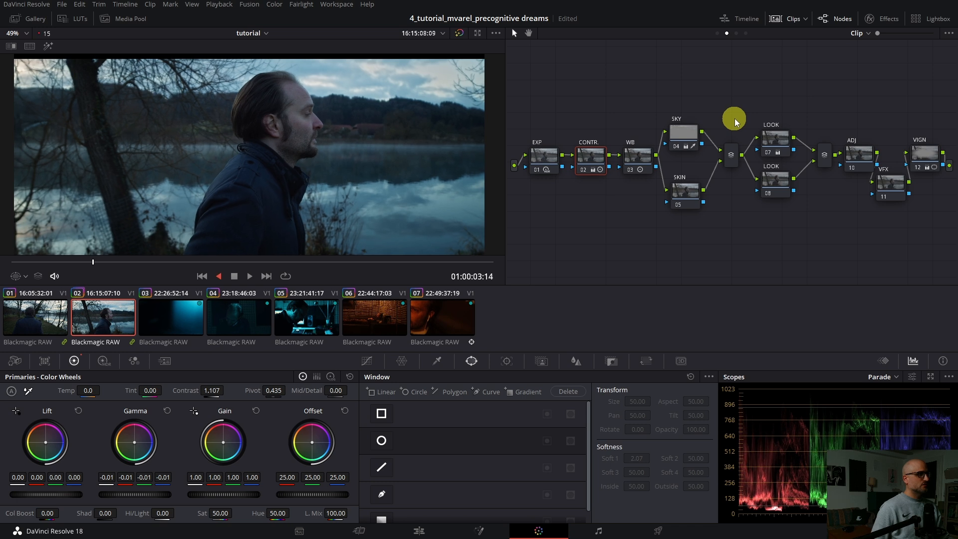
Highlight the selection of the second clip's SKY node and set its qualifier's luminance Low to 62.0
click(687, 136)
click(267, 77)
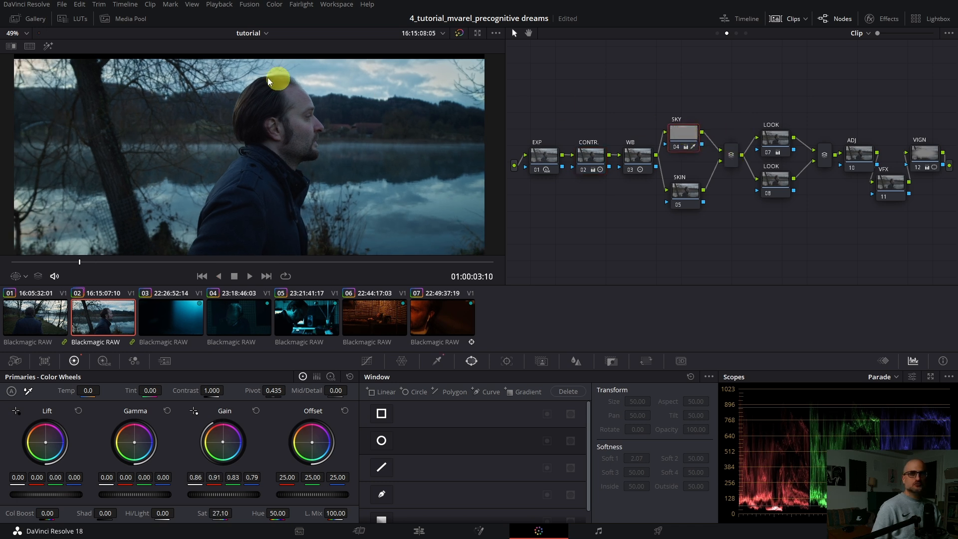
click(50, 46)
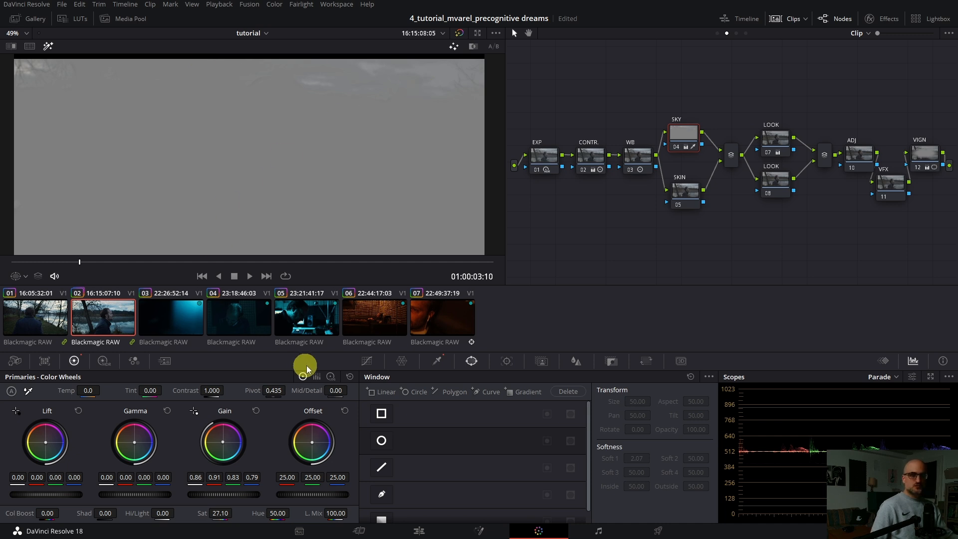
click(440, 362)
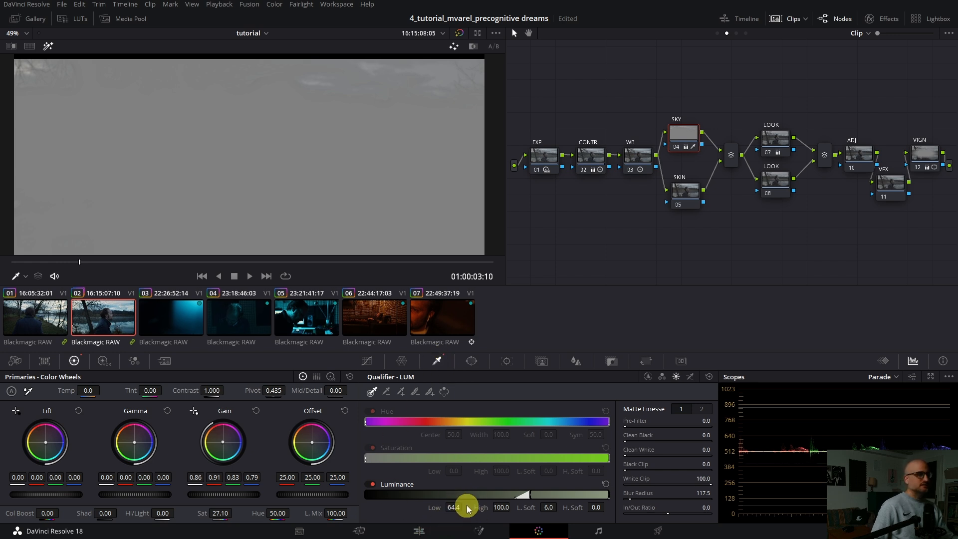
drag(468, 508, 468, 507)
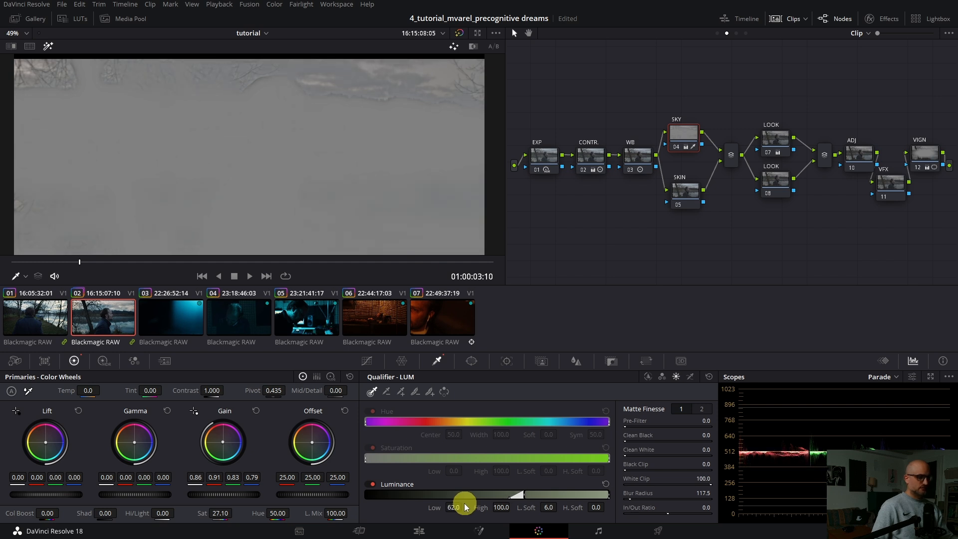
key(shift+h)
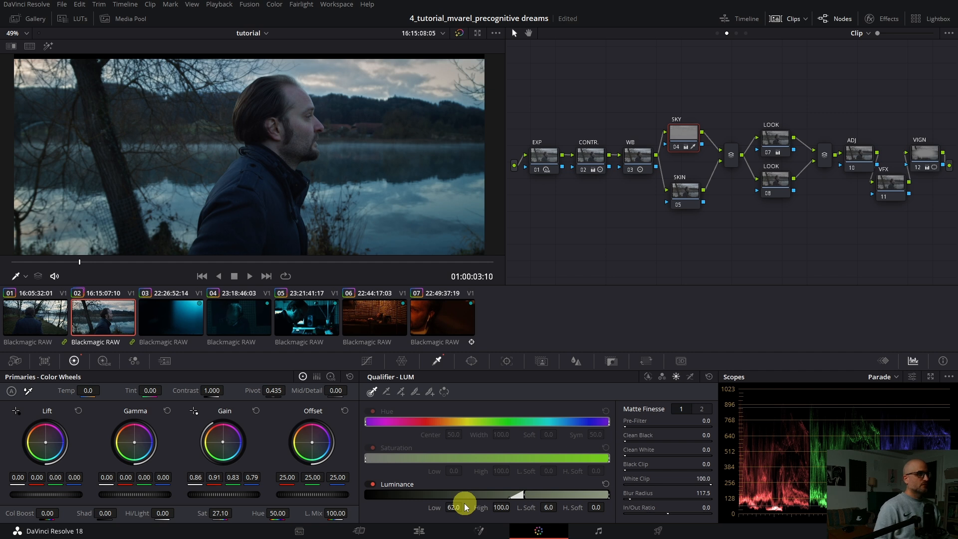
Toggle the SKY node off and on twice to compare the sky with and without its correction
key(ctrl+d)
key(ctrl+d)
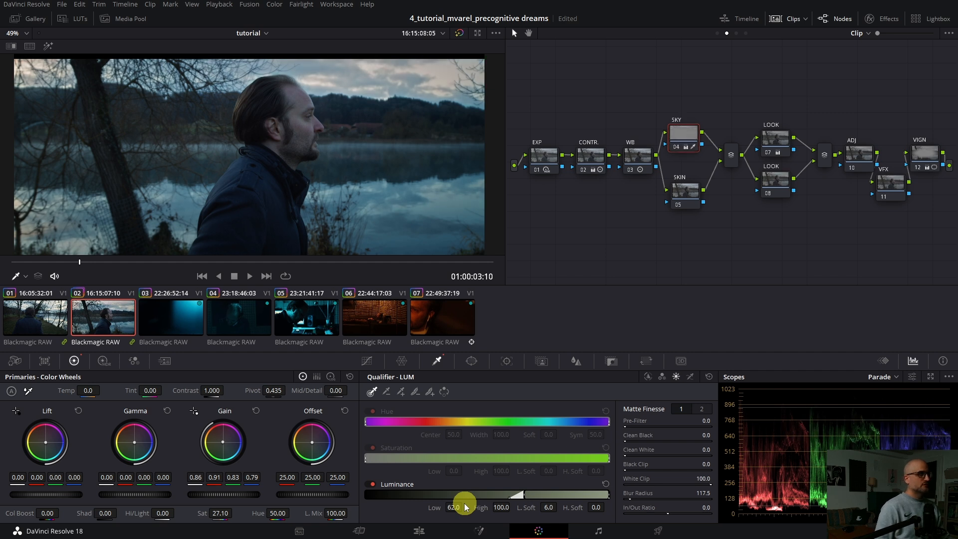
key(ctrl+d)
key(ctrl+d)
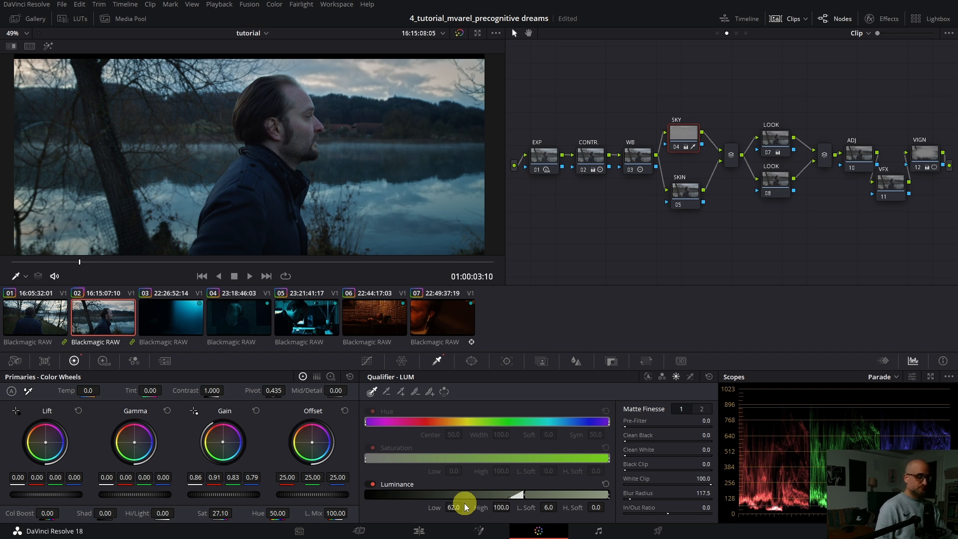
Refine the SKY node's key by setting the luminance Low to 64.4 and the blur radius to 46.4
key(shift+h)
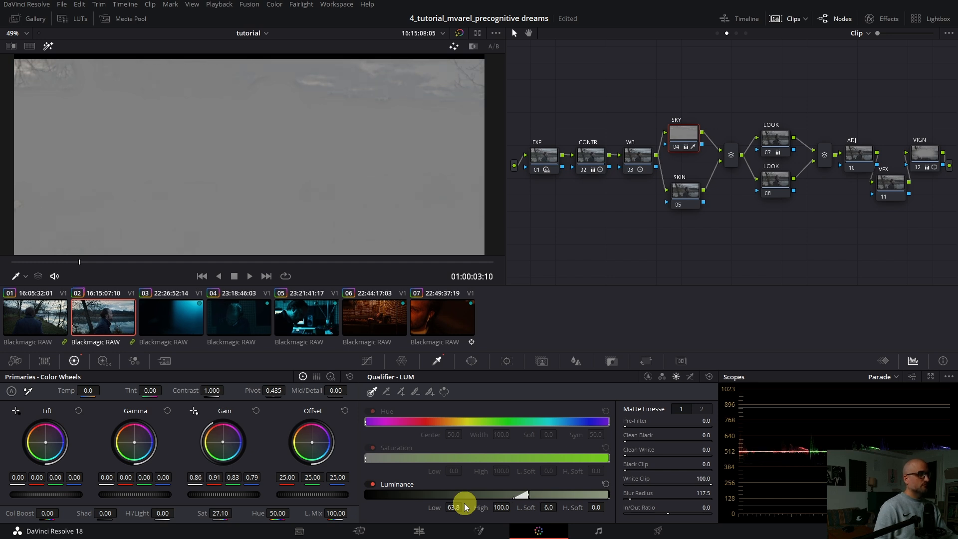
drag(464, 508, 463, 507)
drag(632, 497, 384, 486)
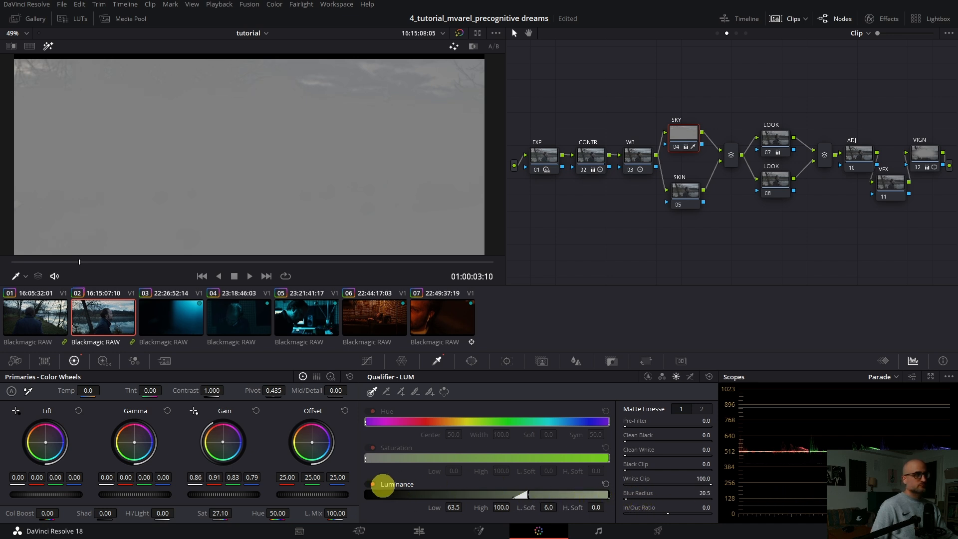
click(49, 46)
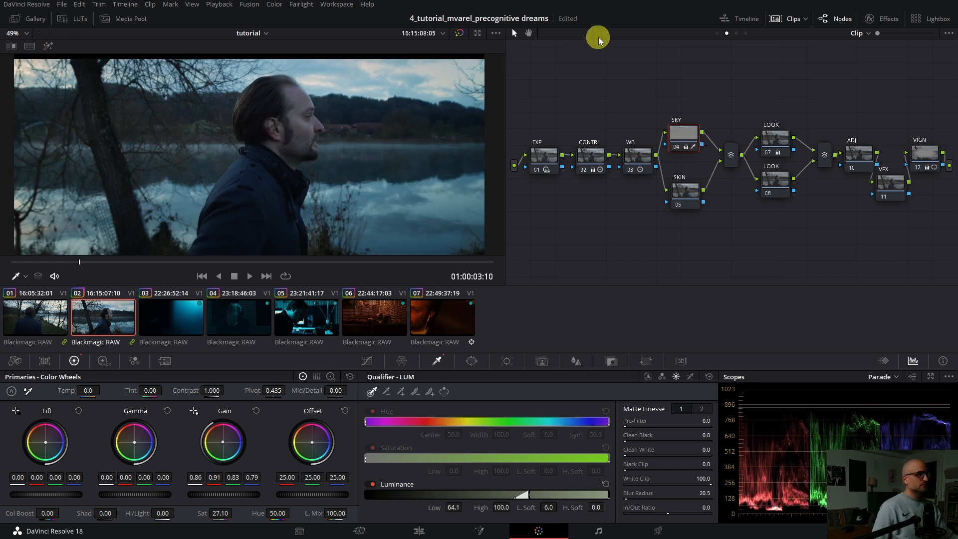
drag(634, 497, 753, 487)
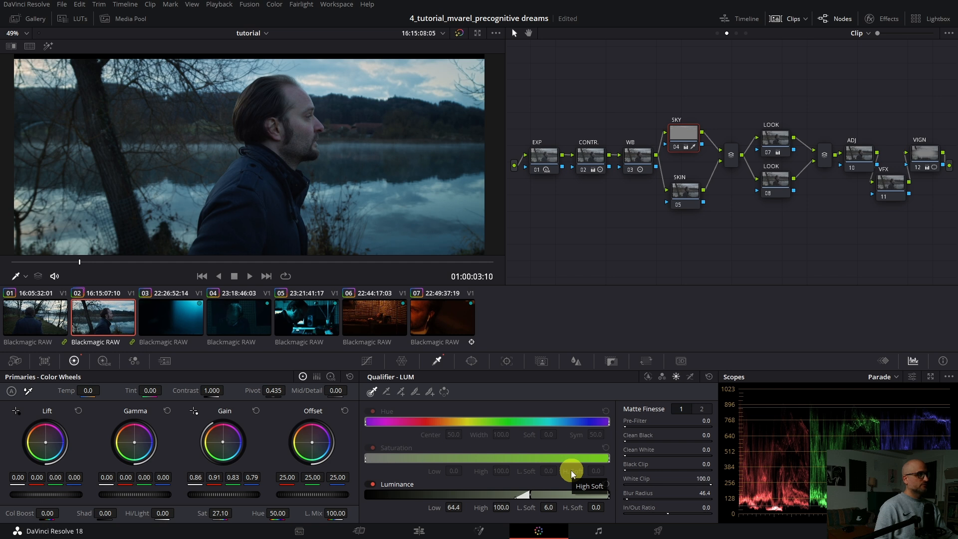
Play both lakeside clips across the cut to compare the second clip's sky with the first
key(Up)
key(space)
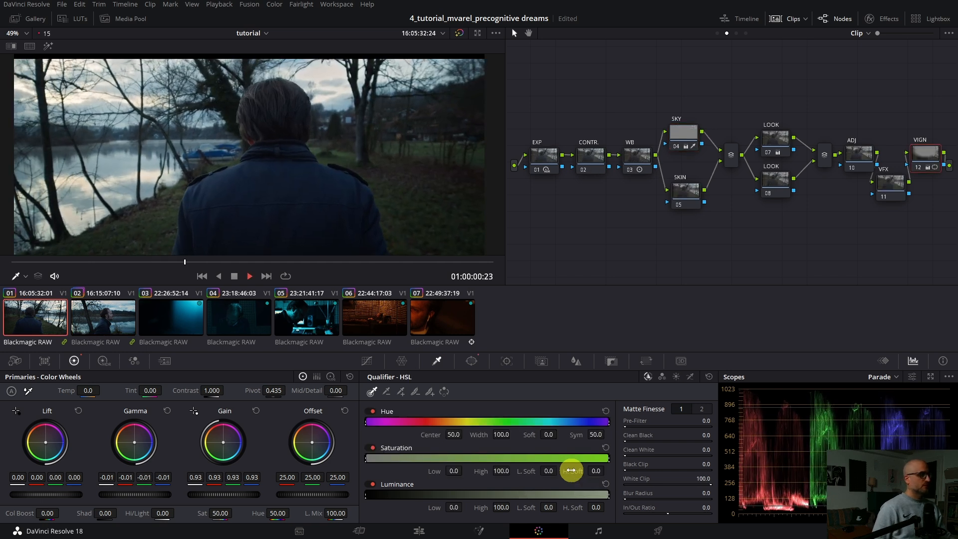
key(Down)
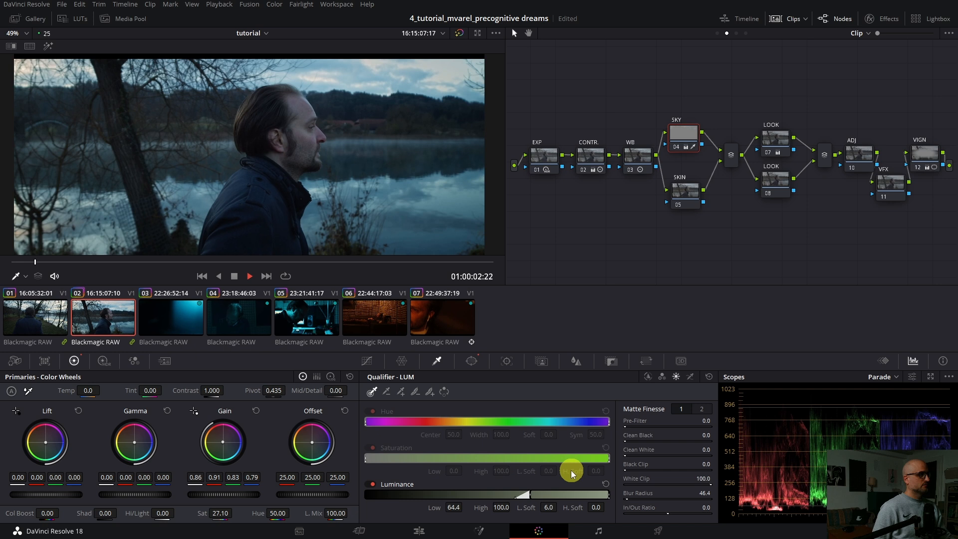
key(space)
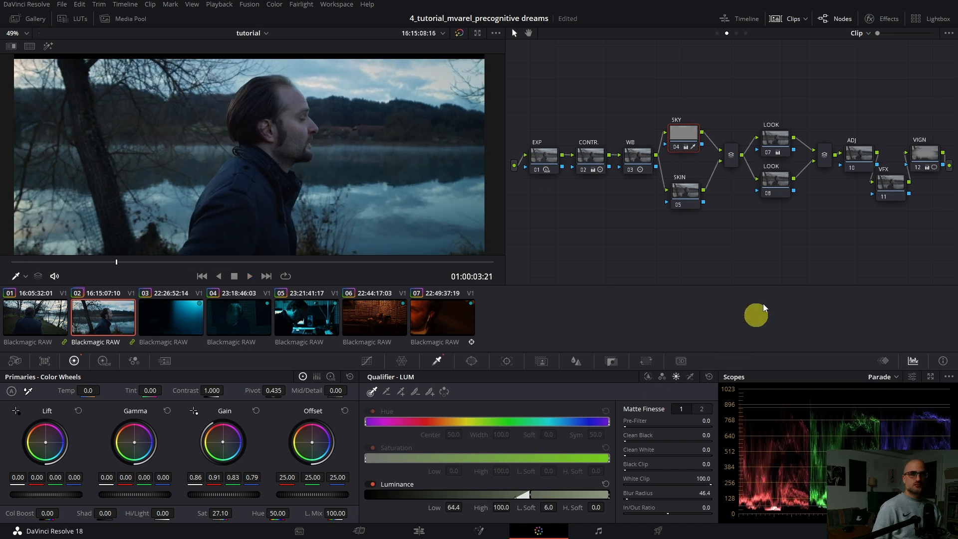
Disable the second clip's upper LOOK node and replay the cut between the two lakeside clips
click(777, 138)
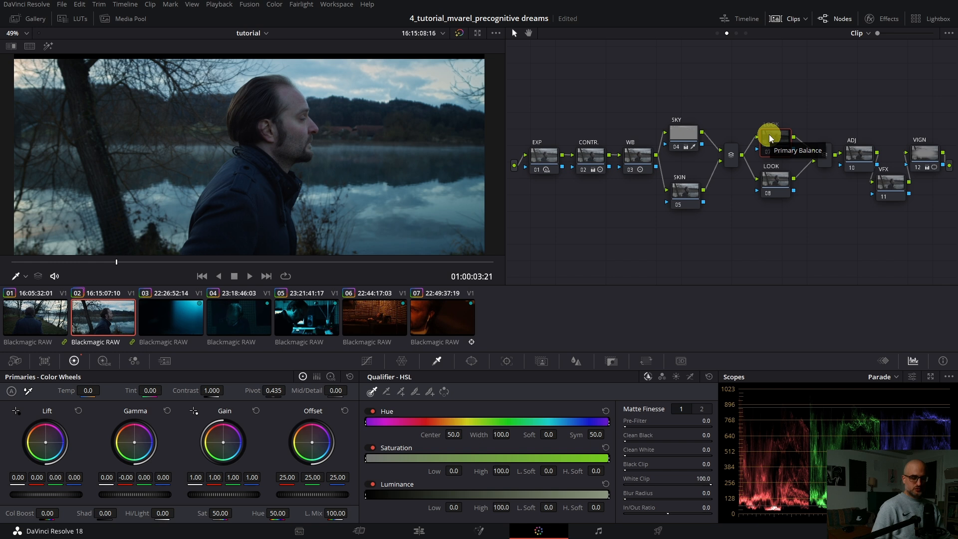
key(Up)
key(space)
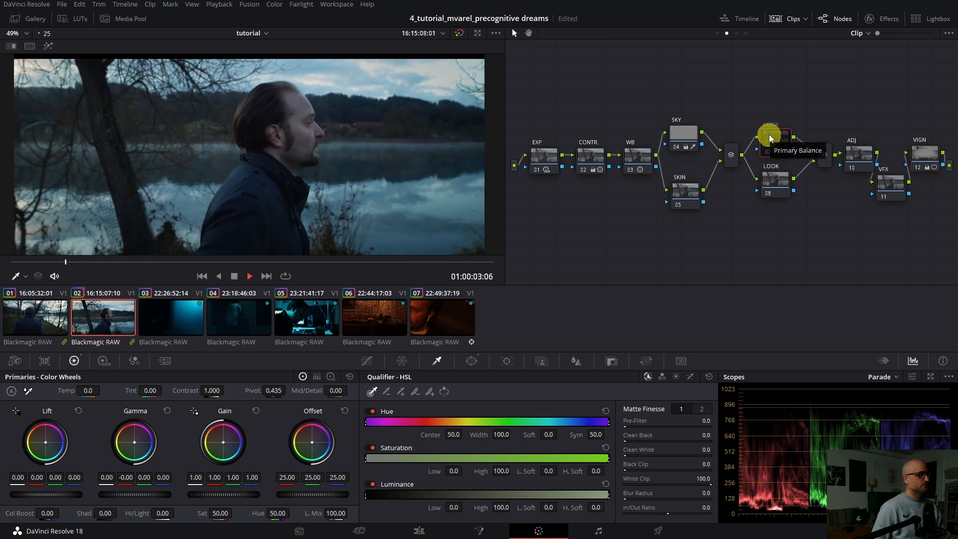
Toggle the second clip's VIGN node off and on, and play onward to examine the vignette
click(920, 154)
key(ctrl+d)
key(ctrl+d)
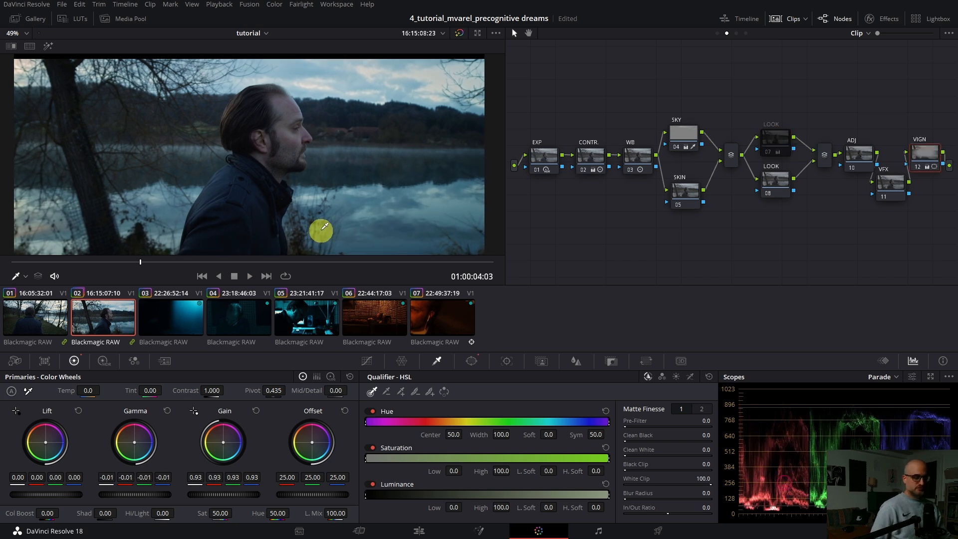
key(space)
key(space)
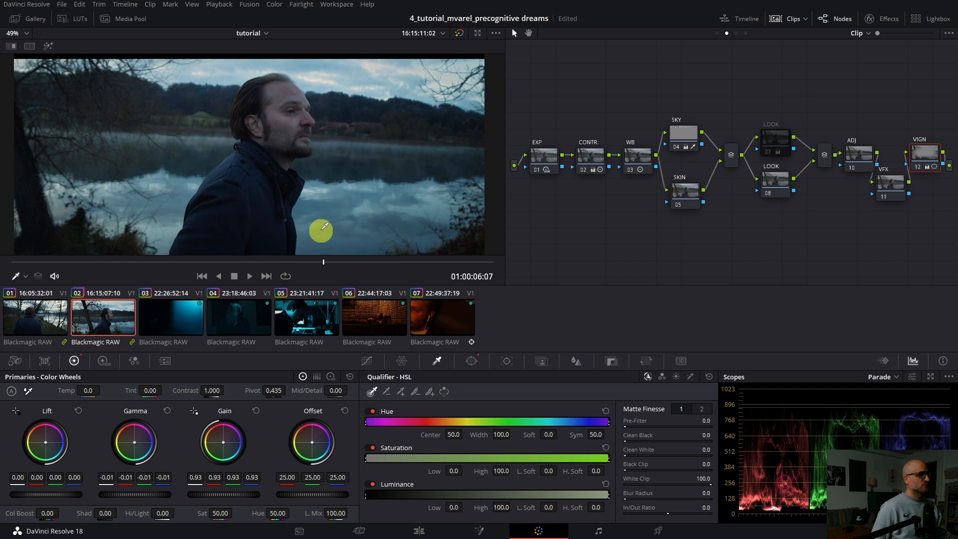
At 01:00:06:22, shift the SKIN node's outer purple Hue-Saturation Color Warper point toward red to Hue 0.08, Sat 1.01, and check the frame full screen
click(341, 261)
drag(341, 262, 337, 262)
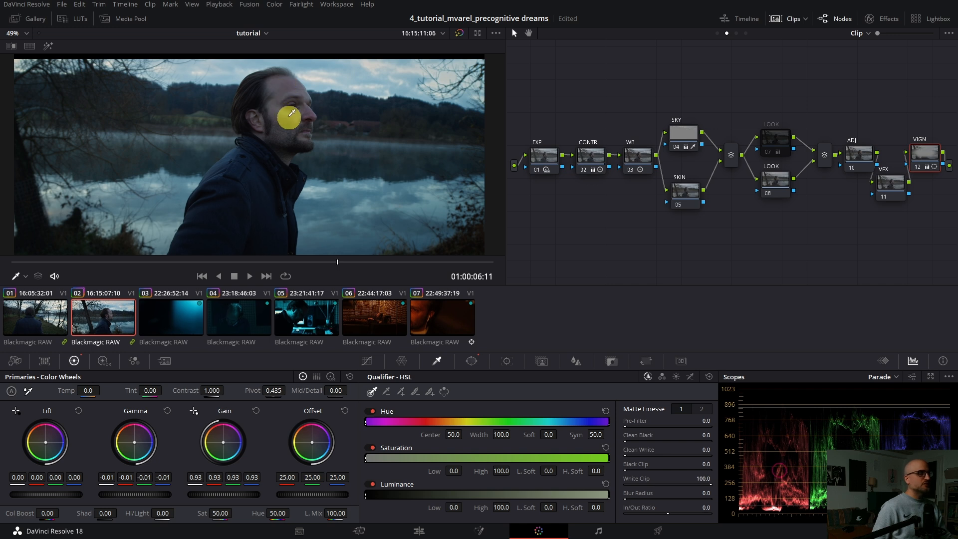
mouse_move(343, 274)
mouse_down()
mouse_move(340, 259)
mouse_move(372, 263)
mouse_up()
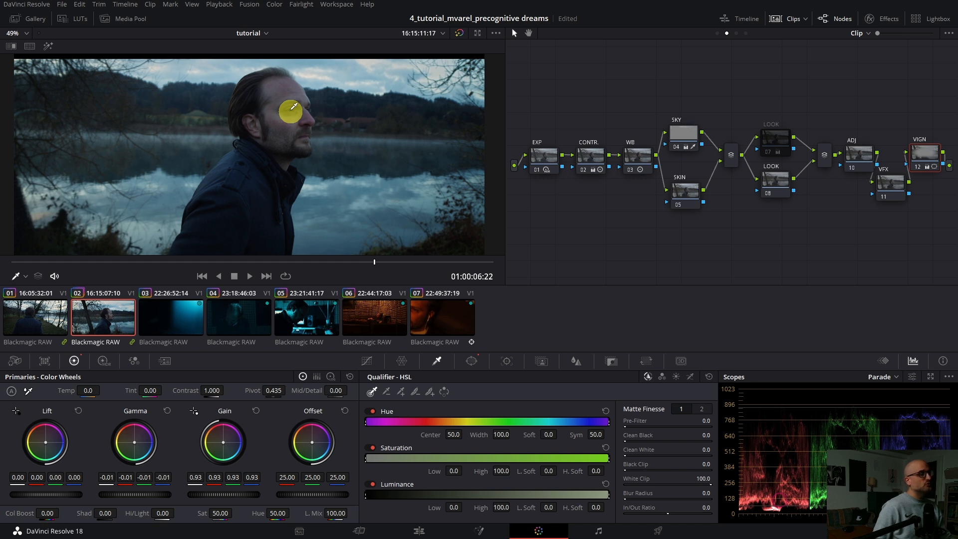
click(680, 191)
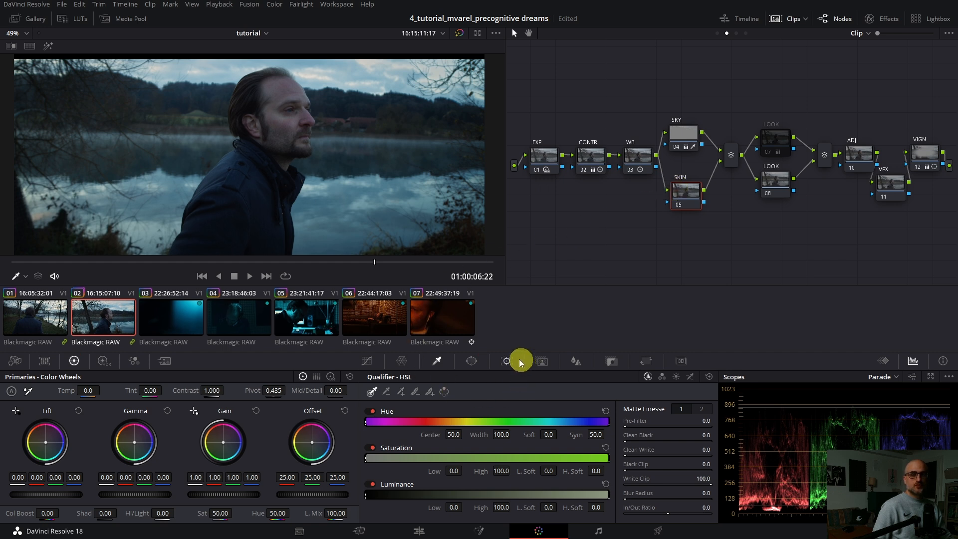
click(402, 361)
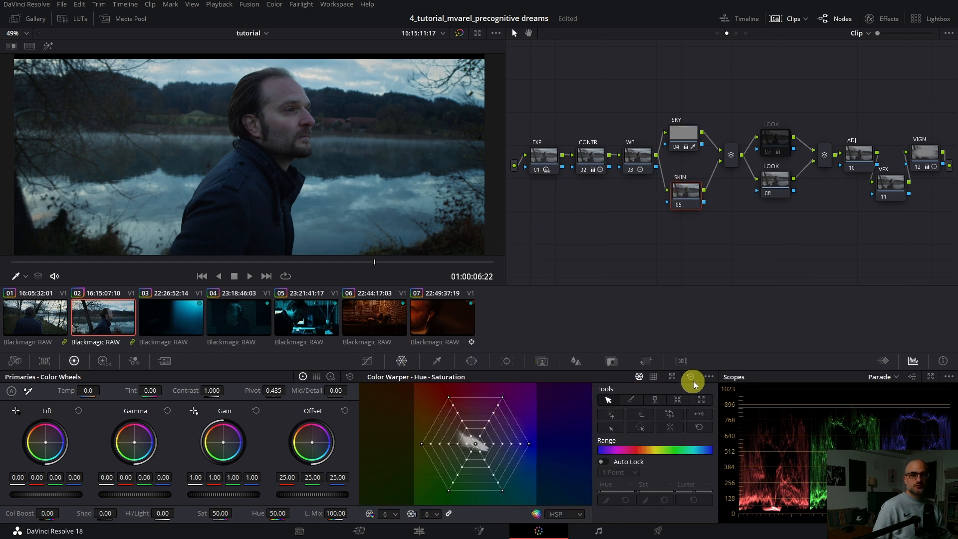
click(672, 377)
drag(614, 128, 518, 210)
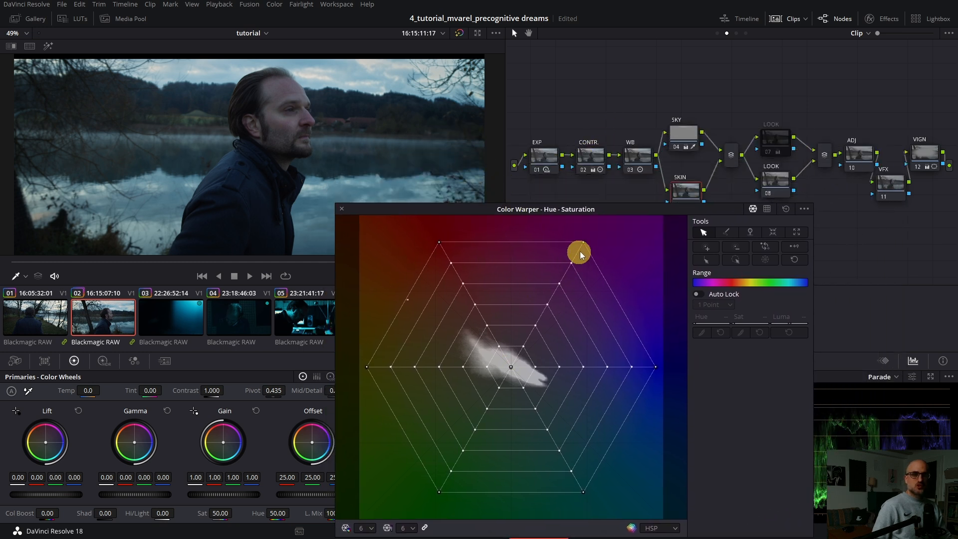
drag(583, 243, 507, 244)
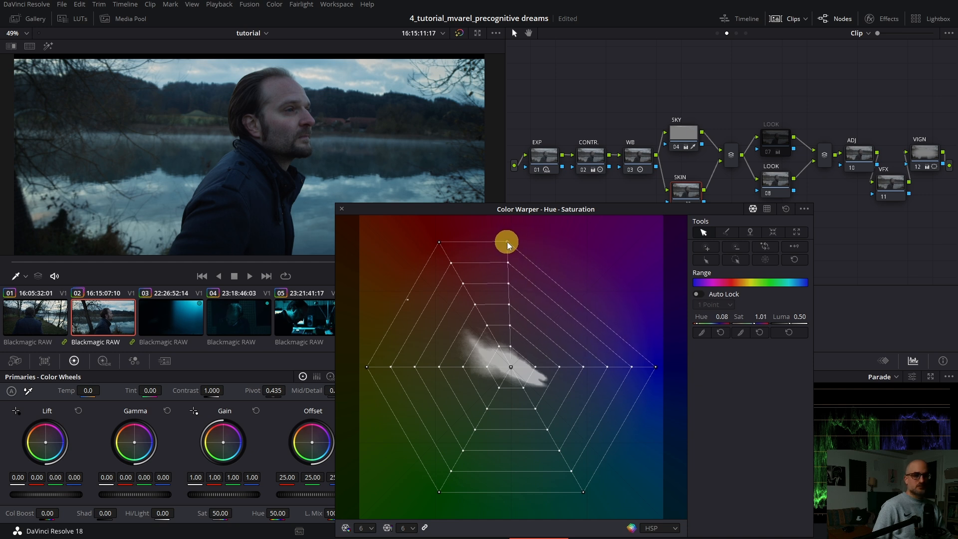
click(342, 209)
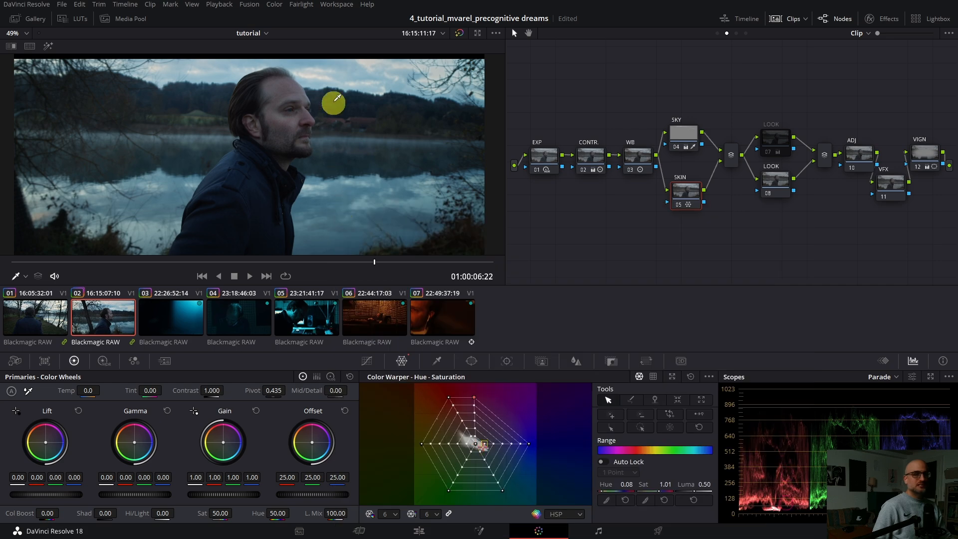
key(ctrl+f)
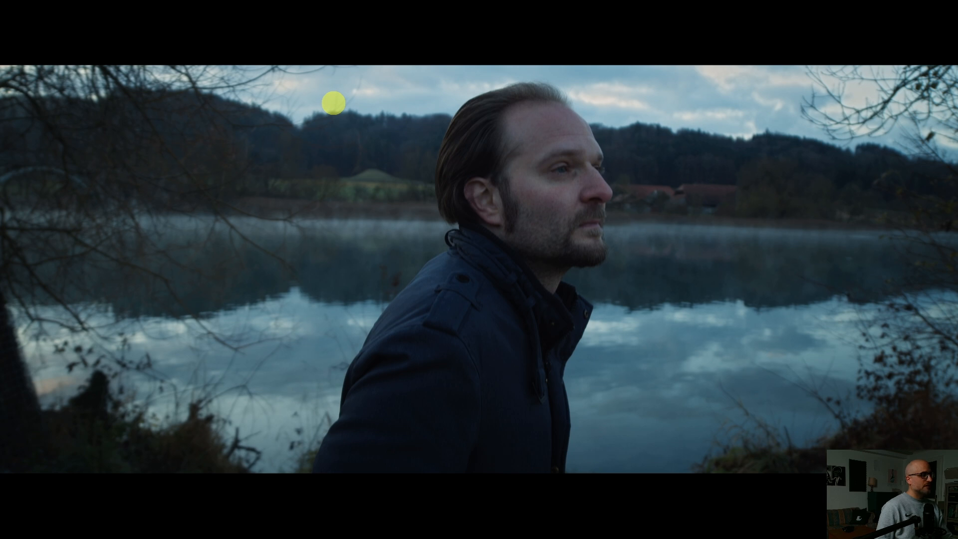
key(ctrl+f)
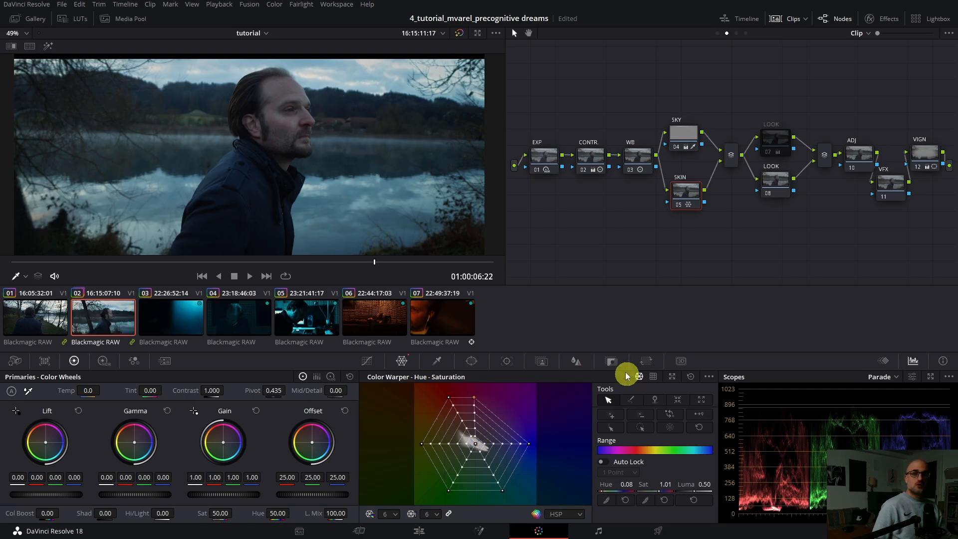
Set the SKIN node's key output gain to 0.400 and review the frame in full screen
click(612, 361)
click(606, 457)
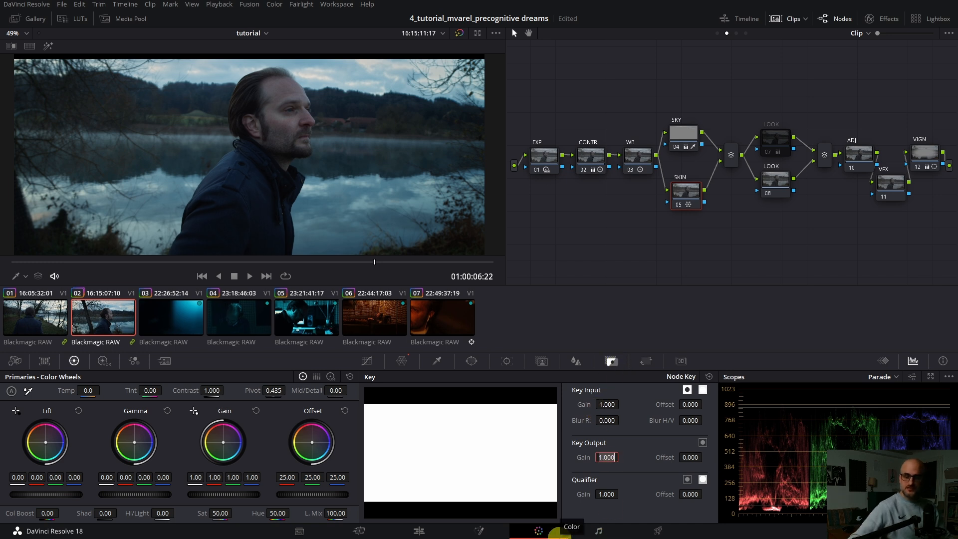
text(0.)
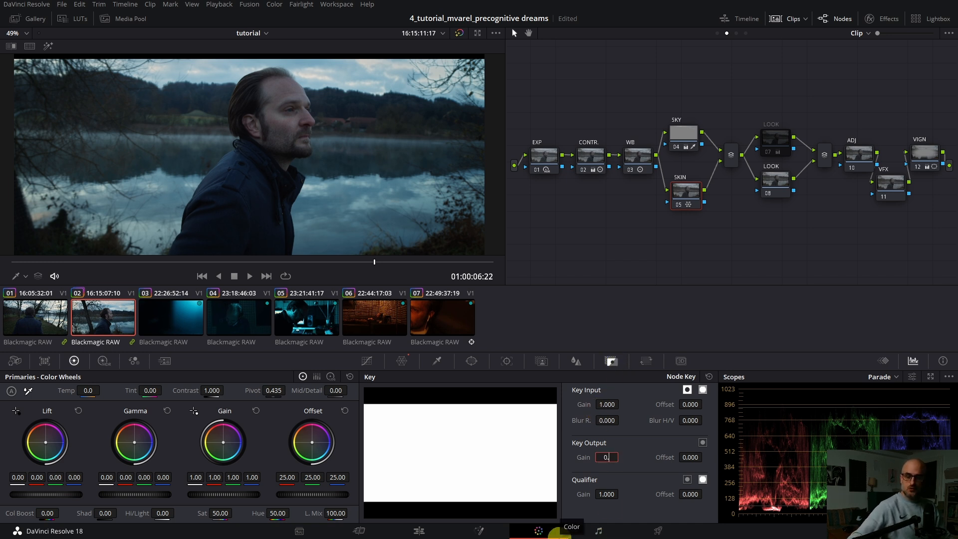
text(4)
key(Return)
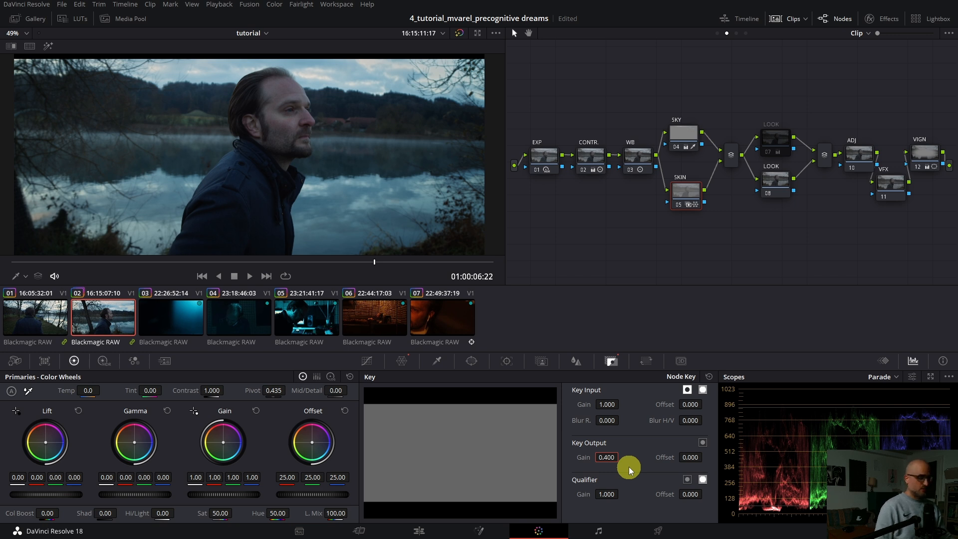
key(ctrl+f)
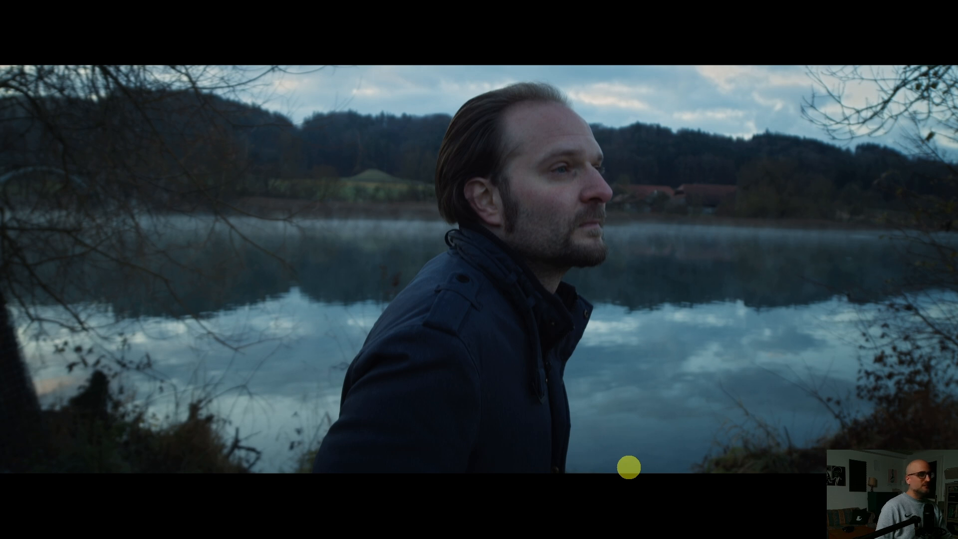
key(ctrl+f)
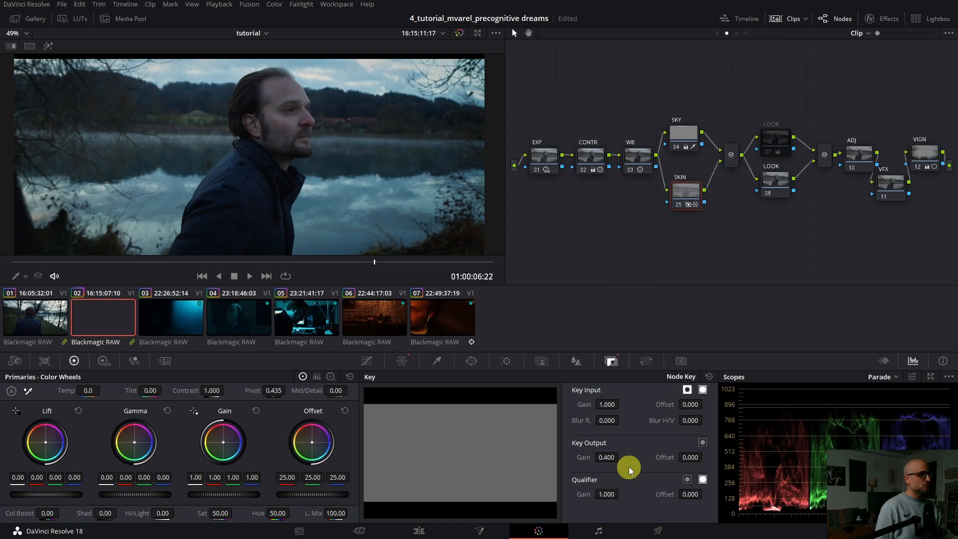
Play from the first lakeside clip into the second to judge the adjusted skin tone
key(Up)
key(space)
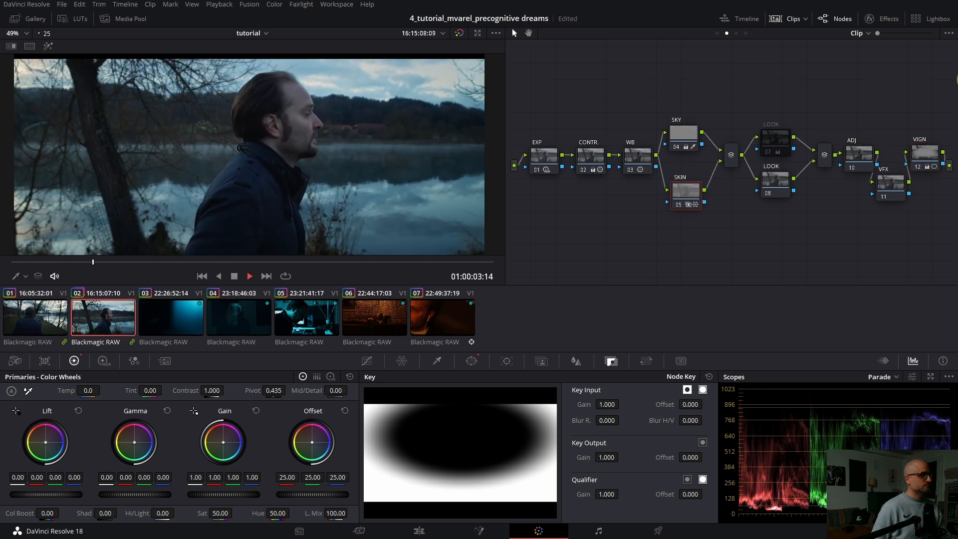
key(space)
Set the temperature of the second clip's lower LOOK node to 73.0 and check the frame at 01:00:05:00 full screen
click(779, 192)
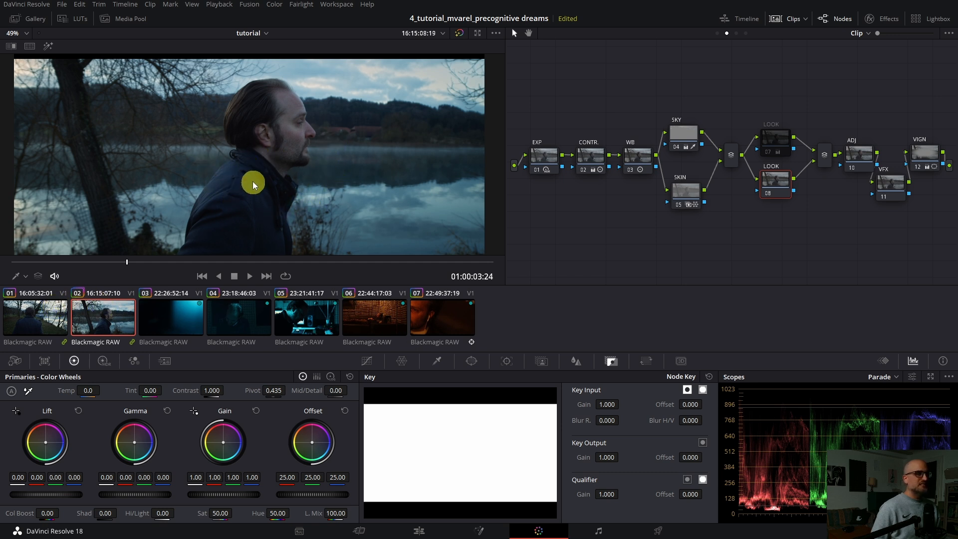
scroll(250, 178, down, 2)
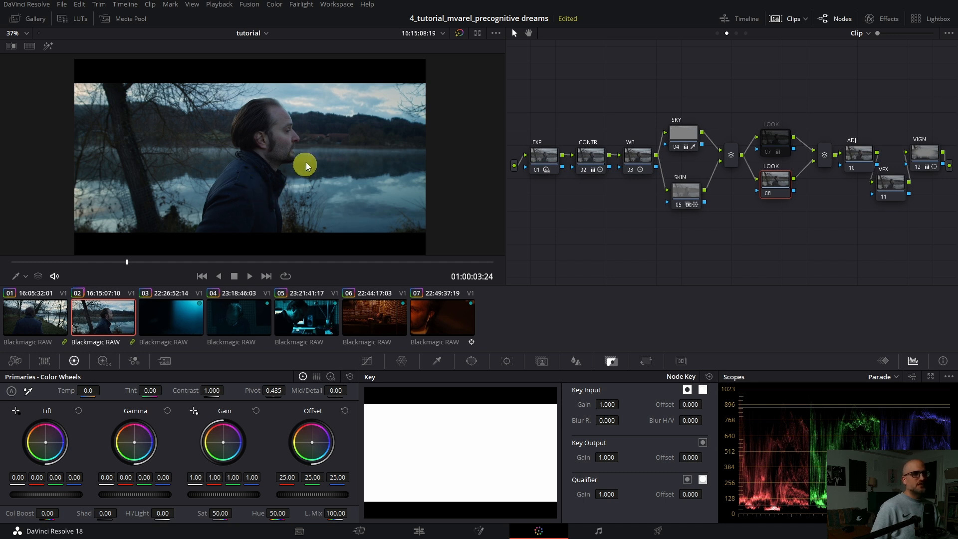
click(41, 312)
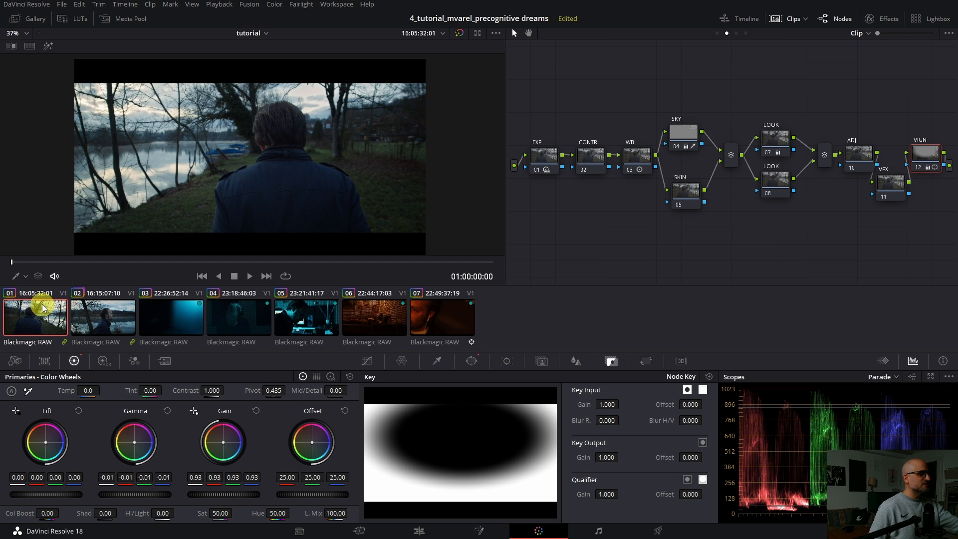
click(91, 316)
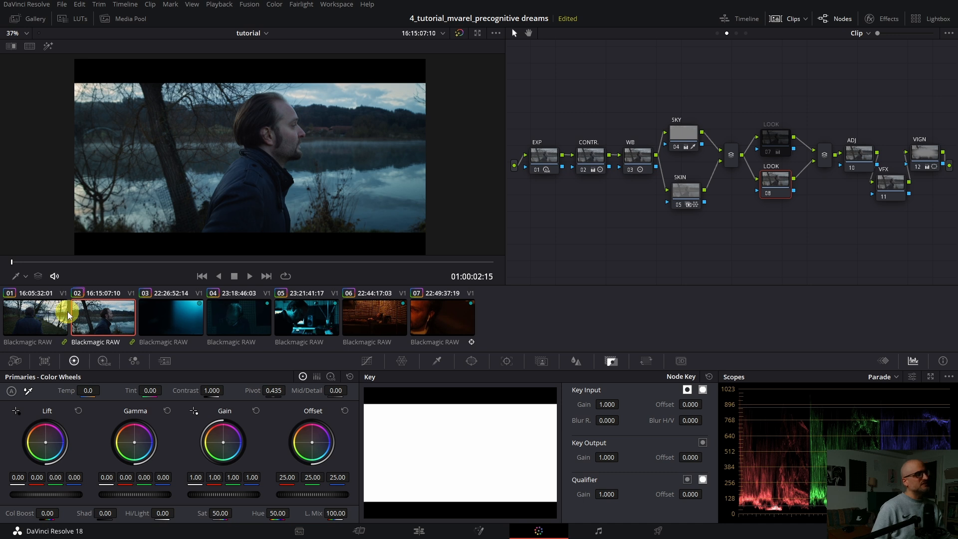
drag(124, 263, 215, 264)
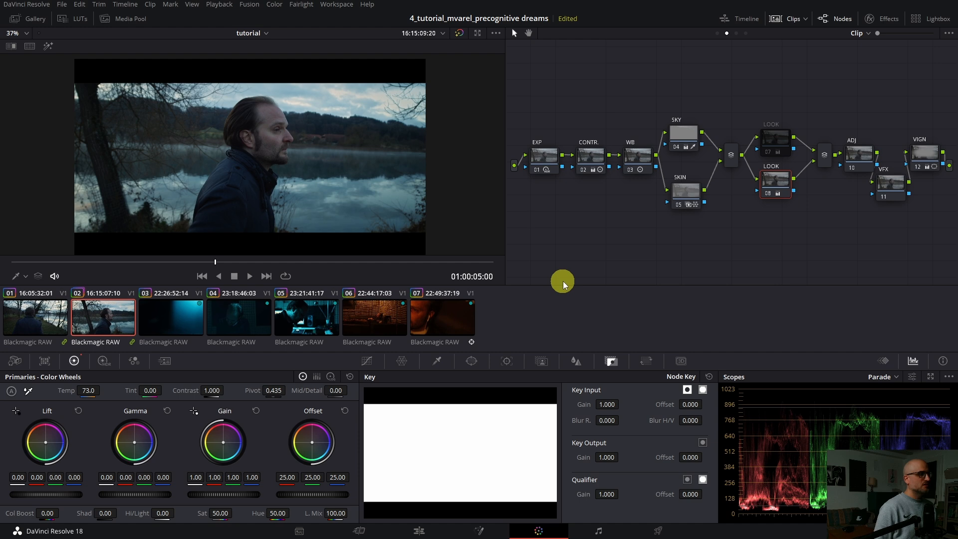
key(ctrl+f)
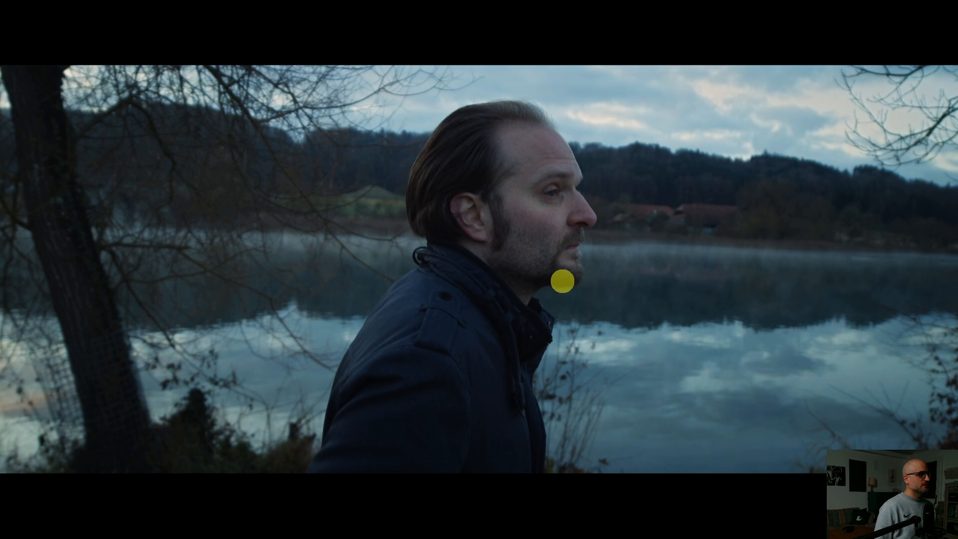
key(ctrl+f)
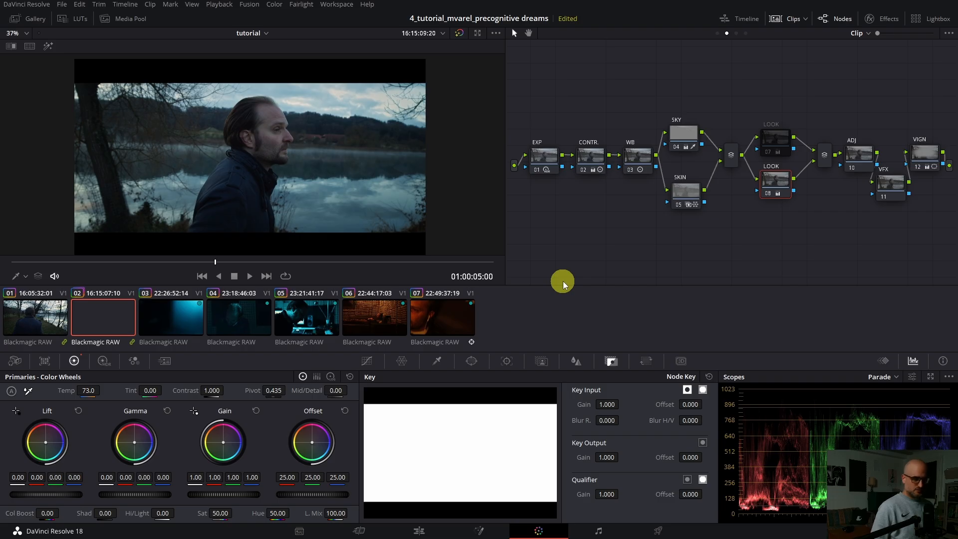
Play the lakeside clips to review the warmer look, and move to the third clip at 01:00:15:08
key(Up)
key(space)
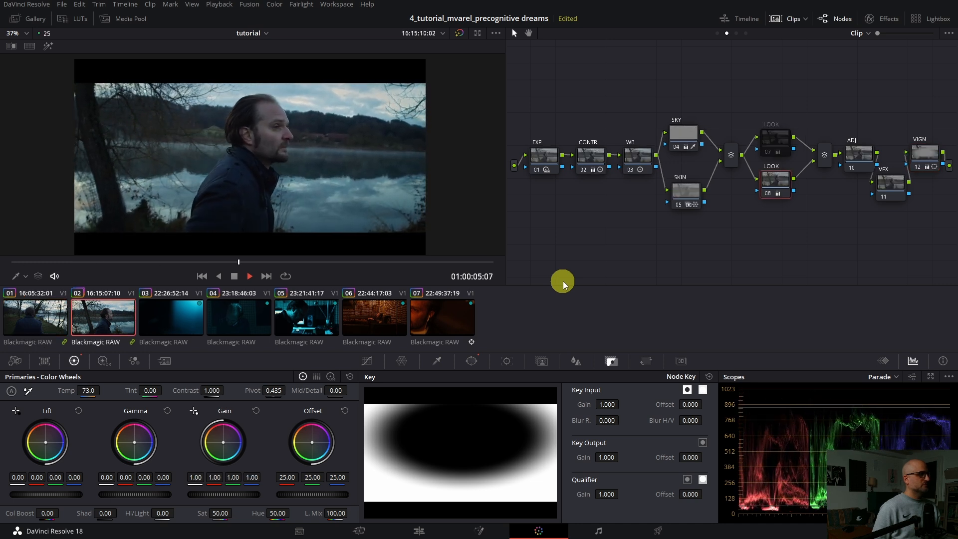
key(Down)
drag(170, 260, 418, 264)
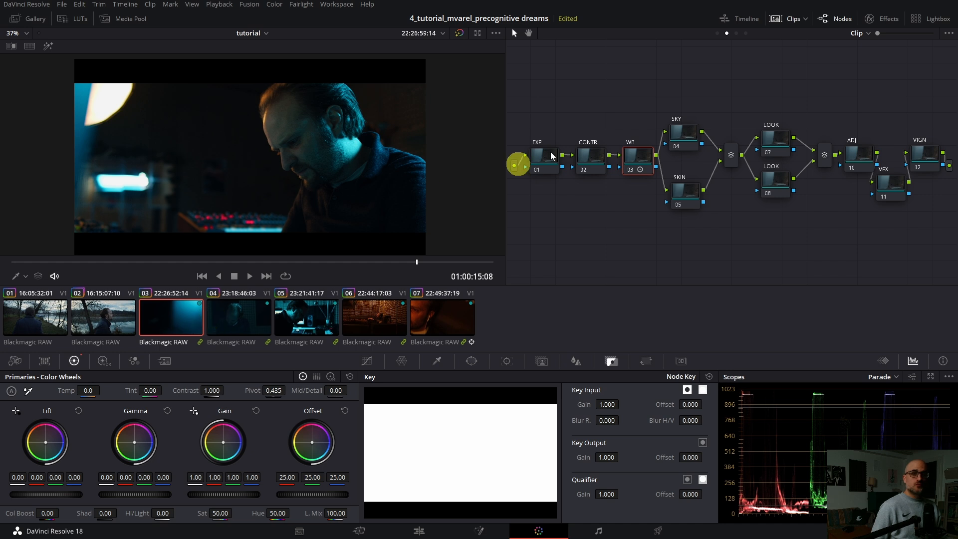
Open the third clip's Group Post-Clip node graph and examine its node
click(858, 33)
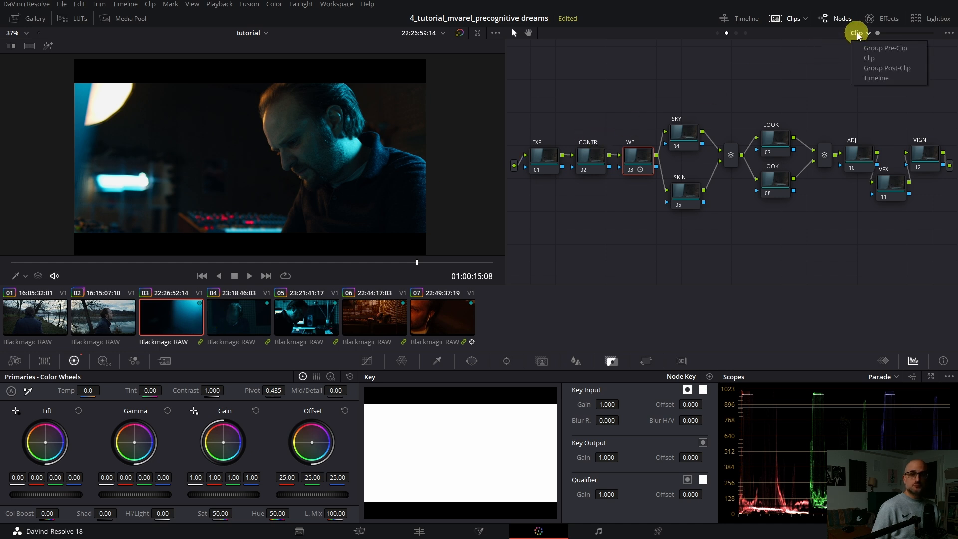
click(868, 68)
click(629, 117)
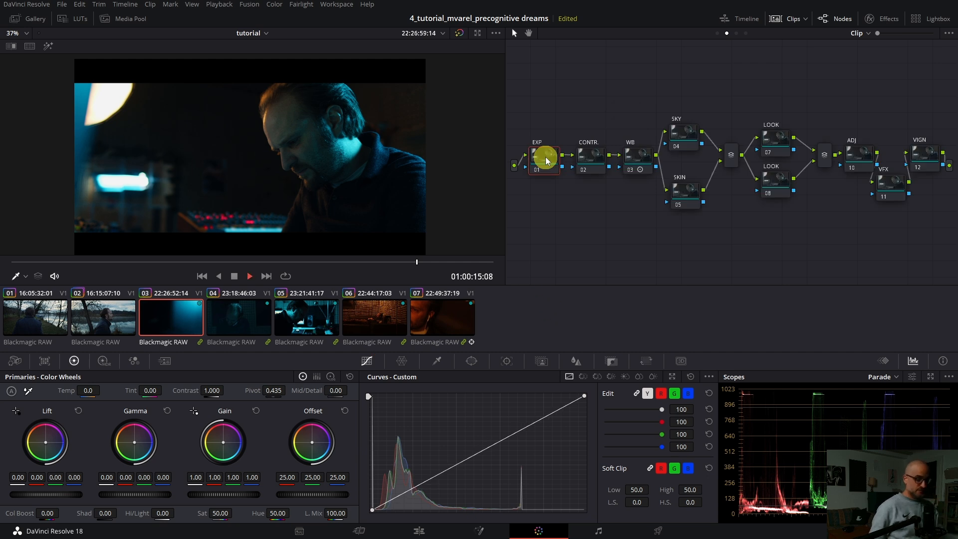
Play the third clip forward and in reverse to examine its lighting, stopping at 01:00:15:14
key(space)
key(space)
key(j)
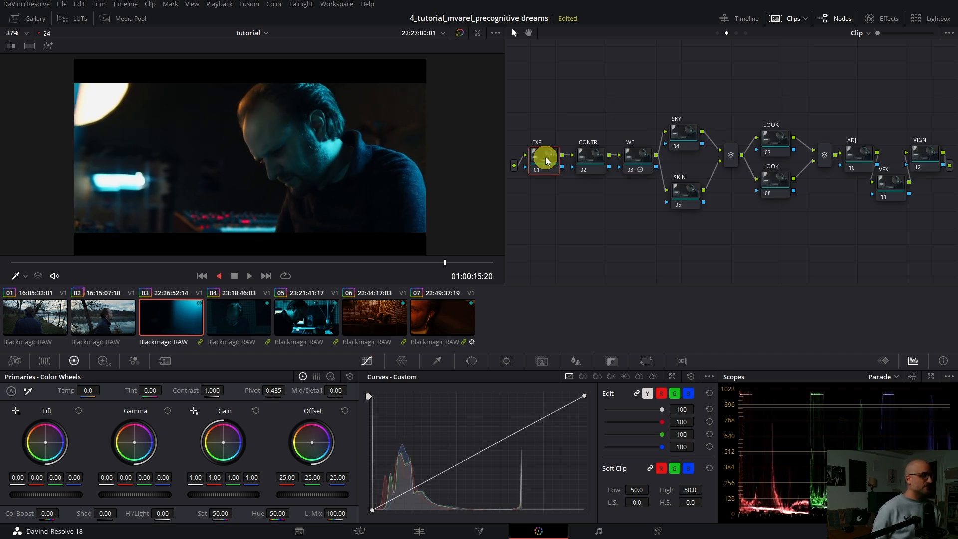
key(k)
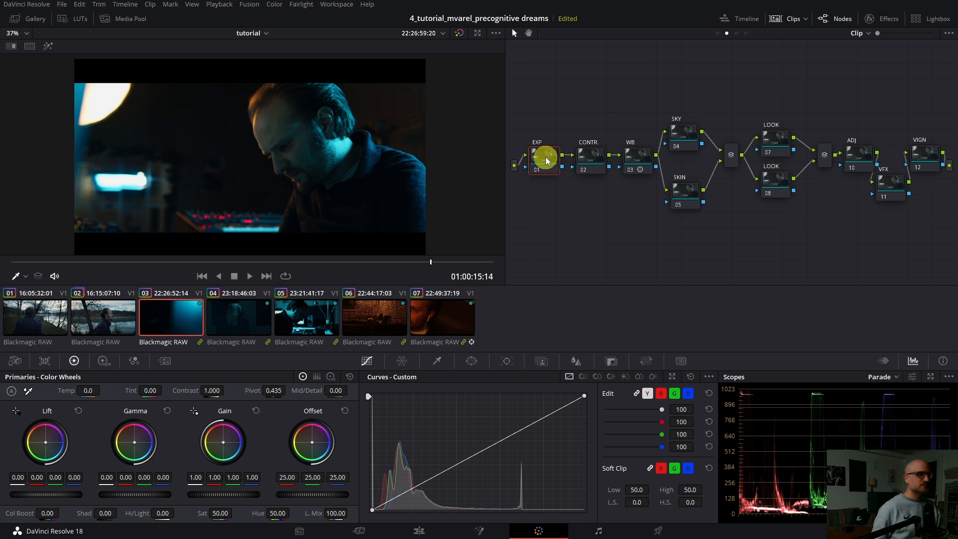
Move the third clip's VFX node to the free area below the EXP and CONTR. nodes and apply the Light Rays effect to it
drag(887, 195, 577, 253)
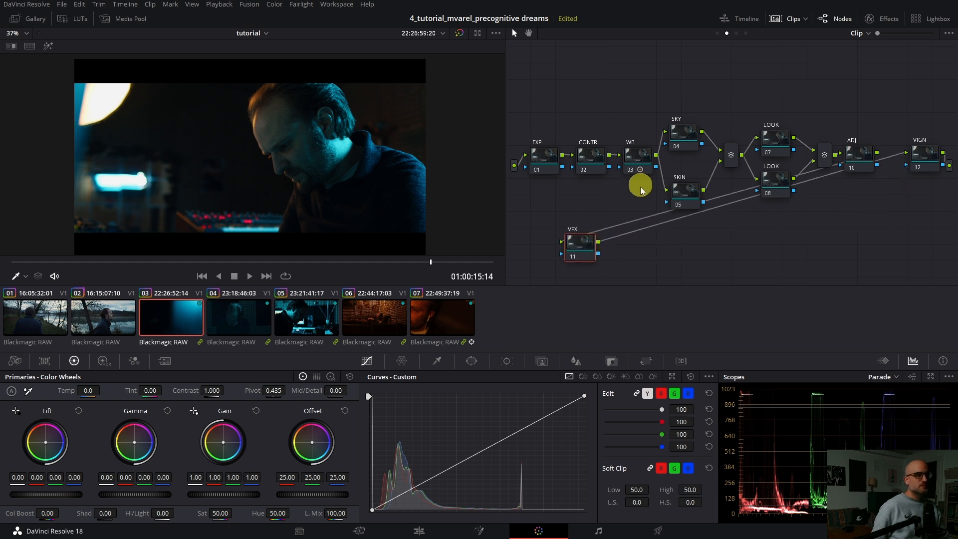
click(882, 18)
click(859, 50)
text(ligh)
drag(796, 91, 539, 252)
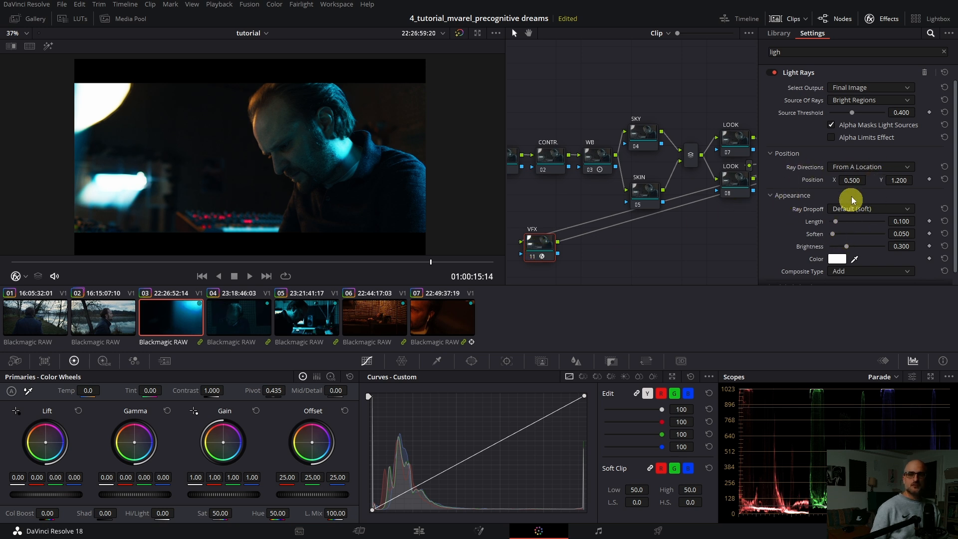
Set the Light Rays composite type to Screen, the source threshold to 0.340 and the X position to 0.811
scroll(866, 245, down, 1)
click(860, 260)
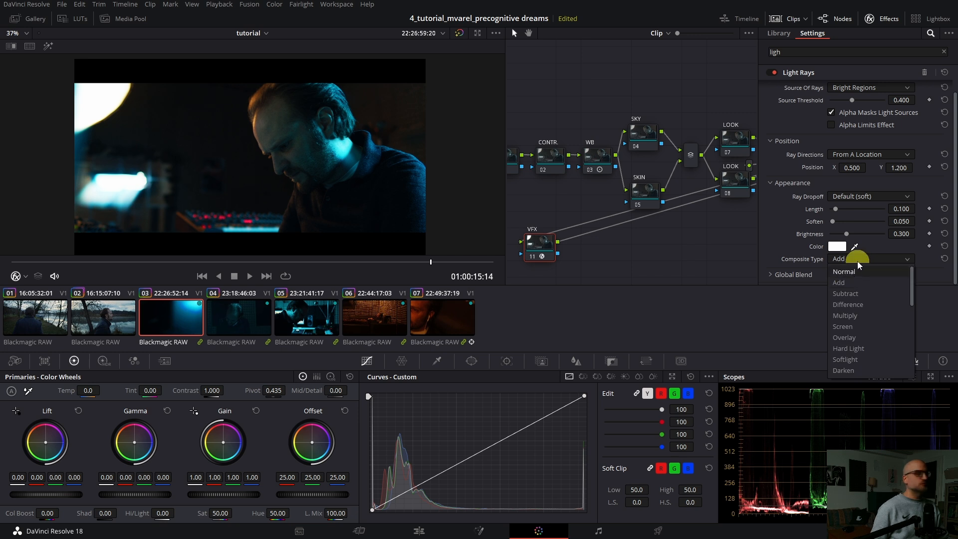
click(861, 325)
scroll(878, 207, up, 1)
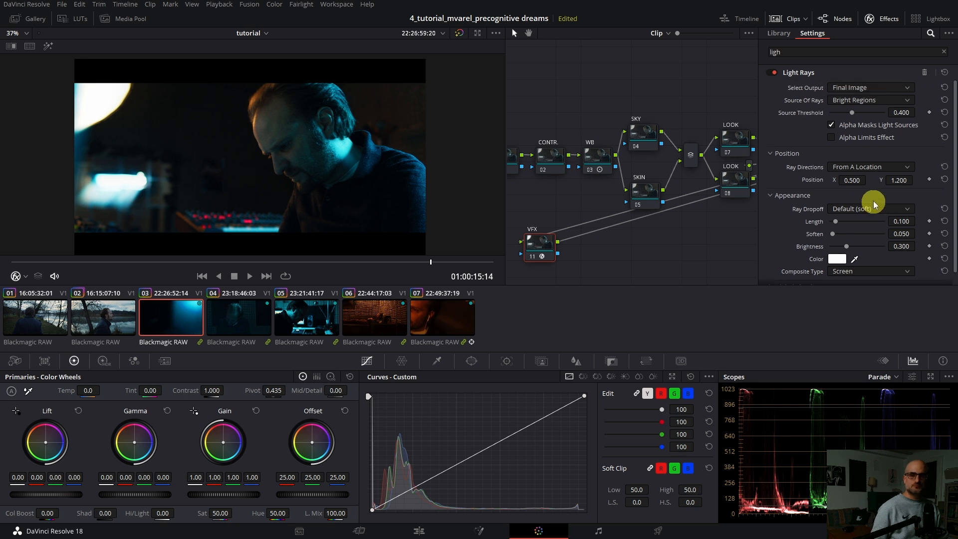
drag(852, 113, 850, 115)
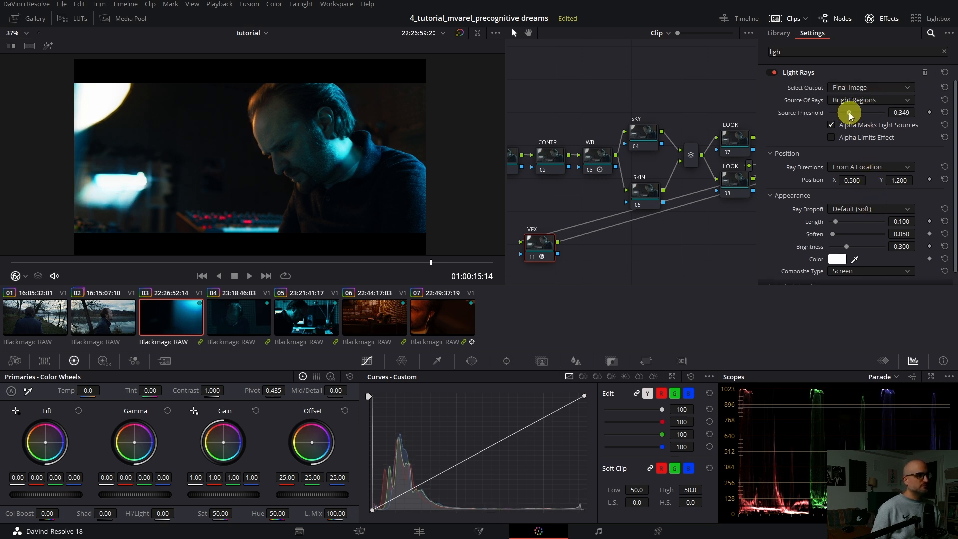
drag(849, 180, 776, 133)
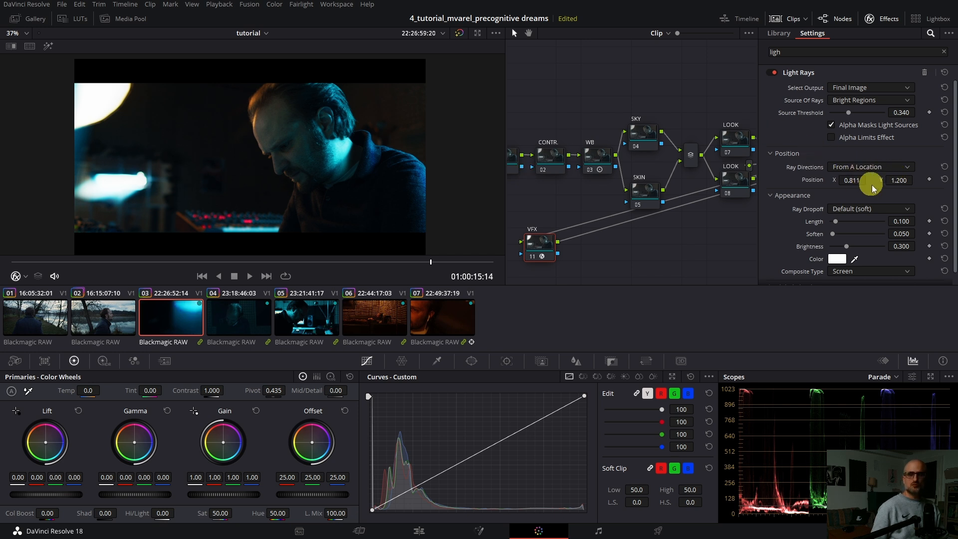
Set the Light Rays length to 0.083 and soften to 0.642, fine-tune the source threshold, and compare the VFX node off and on
mouse_move(836, 224)
mouse_down()
mouse_move(851, 223)
mouse_move(834, 224)
mouse_up()
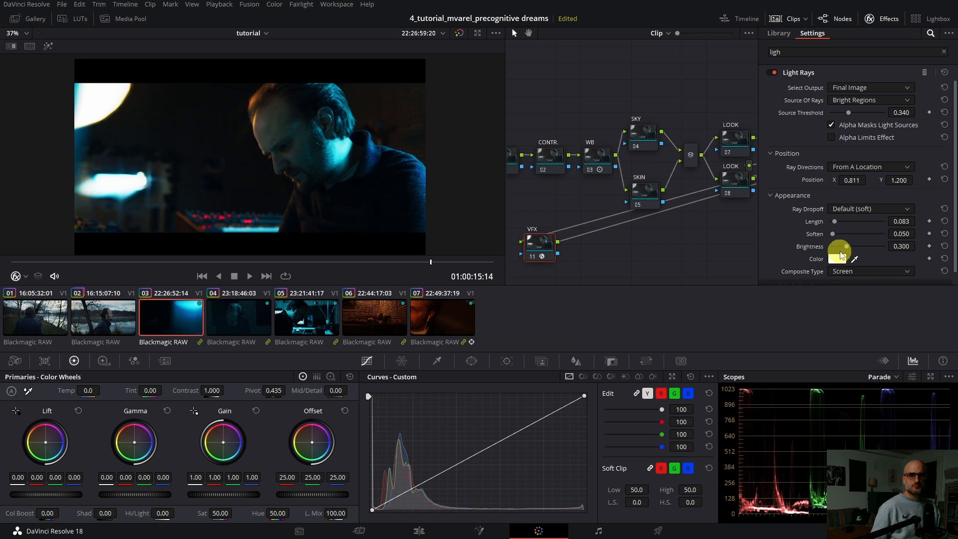
drag(836, 236, 855, 236)
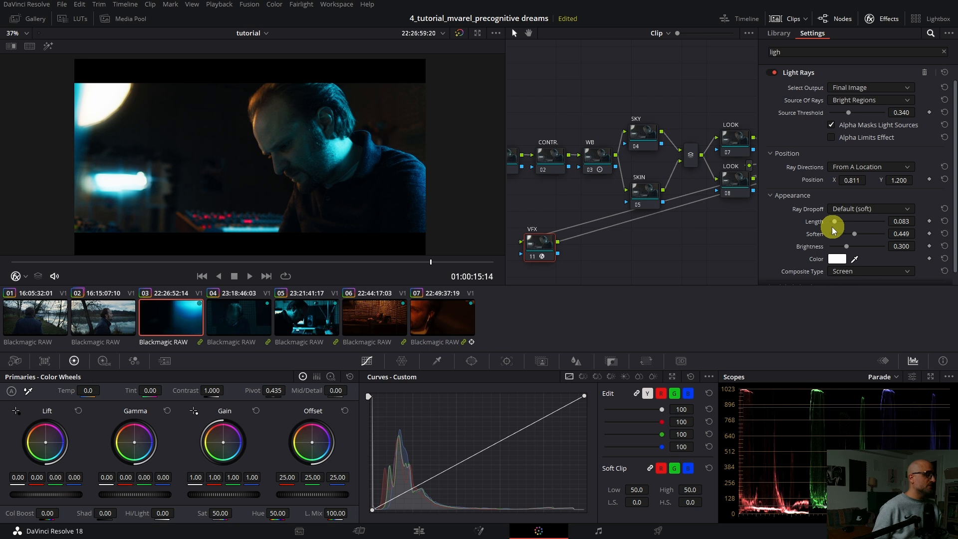
drag(855, 234, 865, 234)
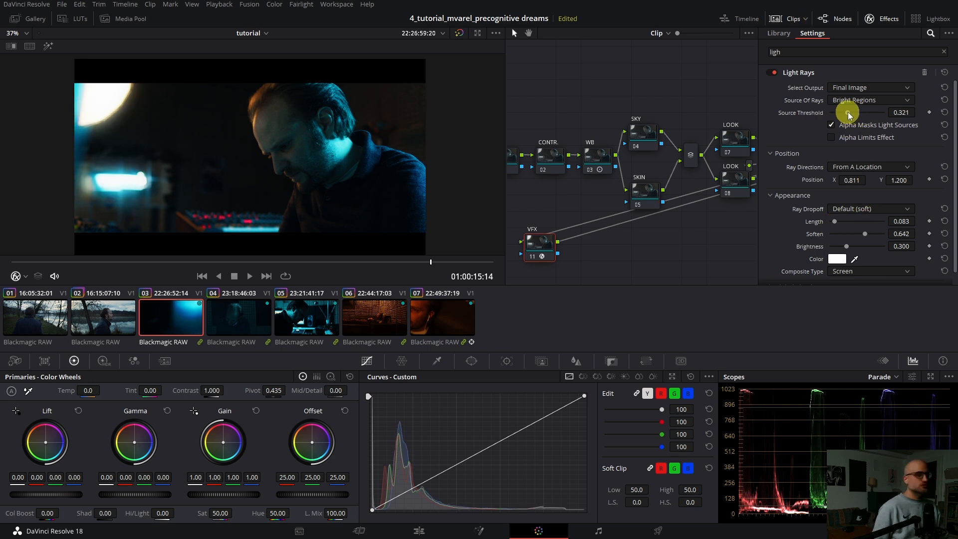
drag(849, 115, 855, 115)
key(ctrl+d)
key(ctrl+d)
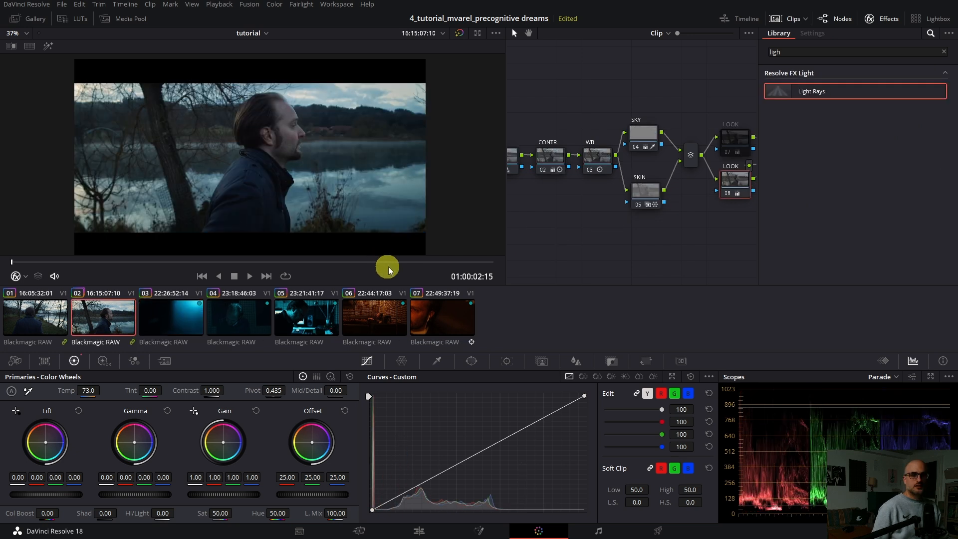
Review the second clip's VIGN node at 01:00:06:13, and play on into the third clip up to 01:00:12:22
click(432, 262)
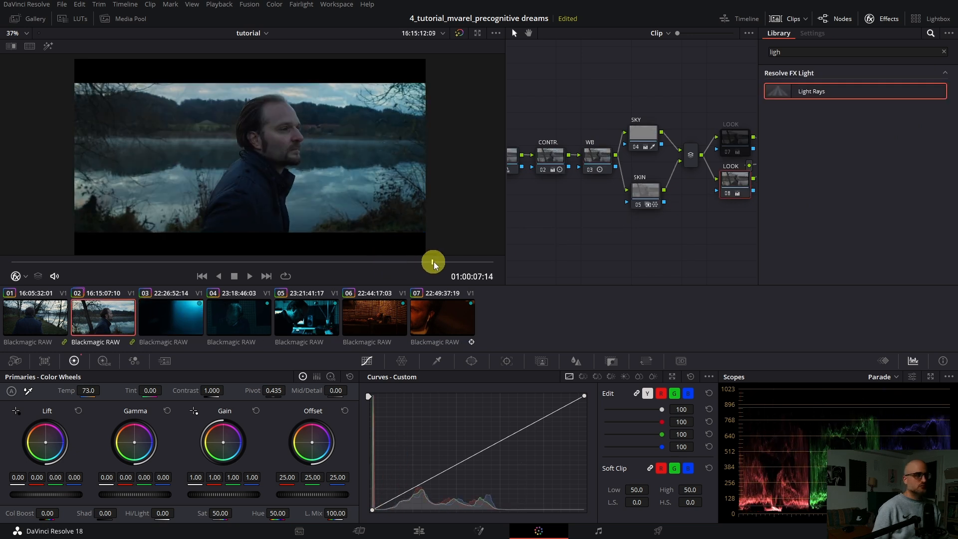
drag(431, 262, 344, 264)
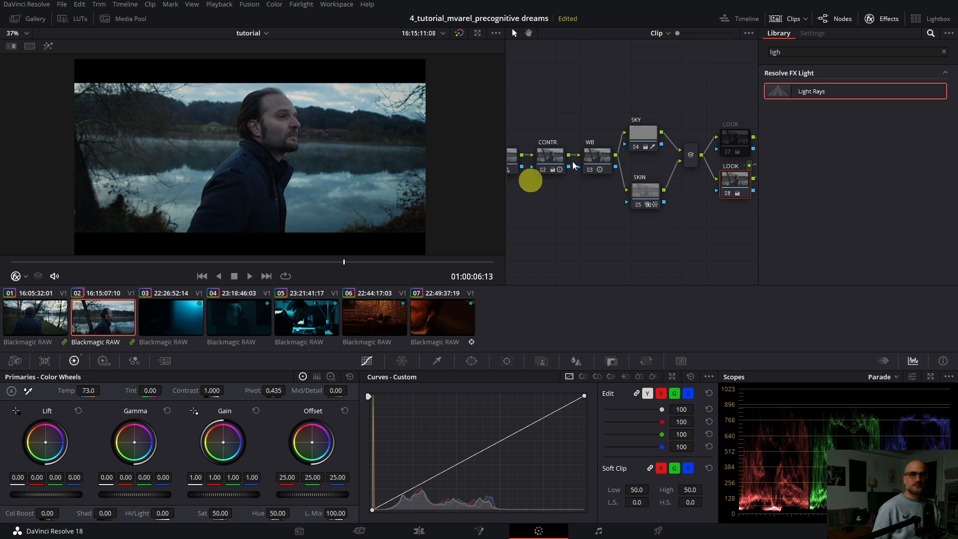
click(881, 18)
click(920, 157)
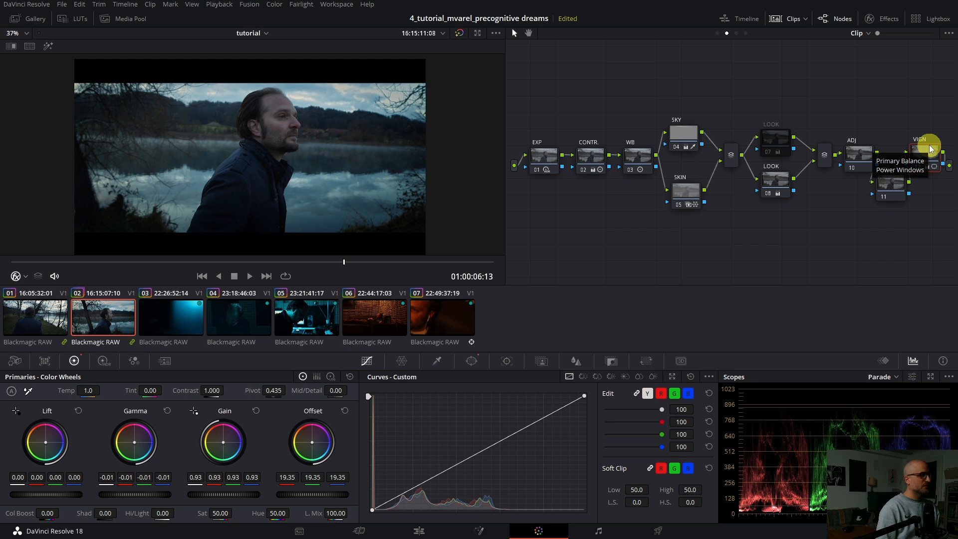
key(space)
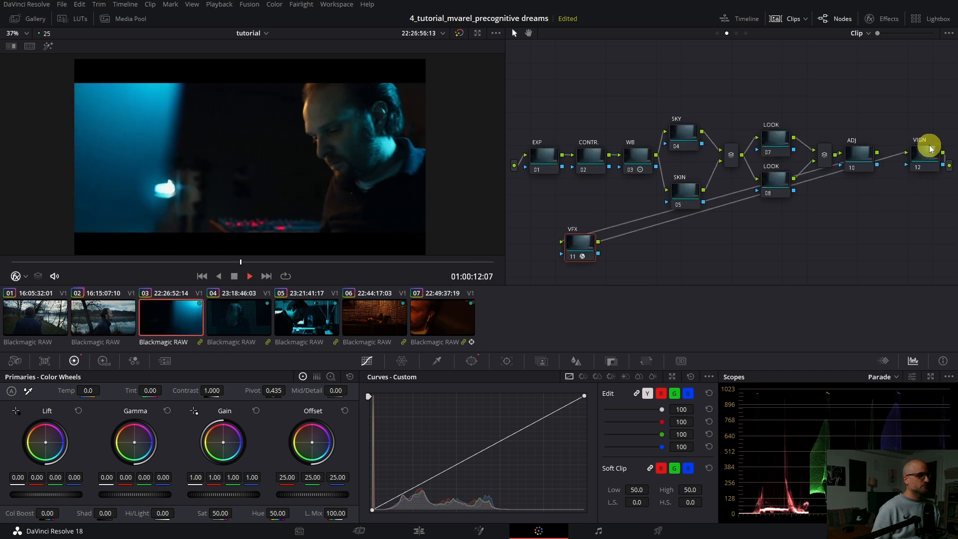
key(space)
Add a wide circular window to the third clip's VIGN node with size 55.08, aspect 72.72, pan 51.79, tilt 52.21 and softness 10.23
click(909, 165)
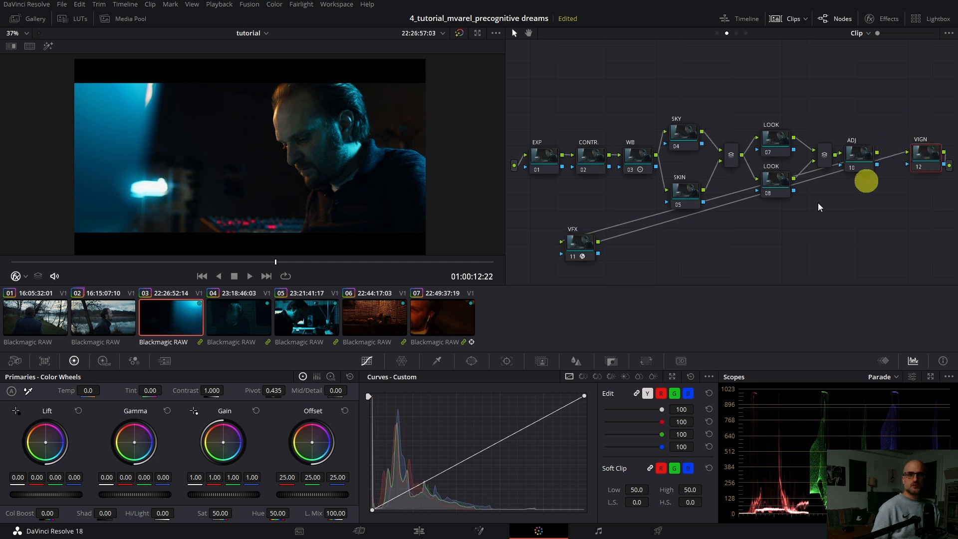
click(471, 361)
click(388, 444)
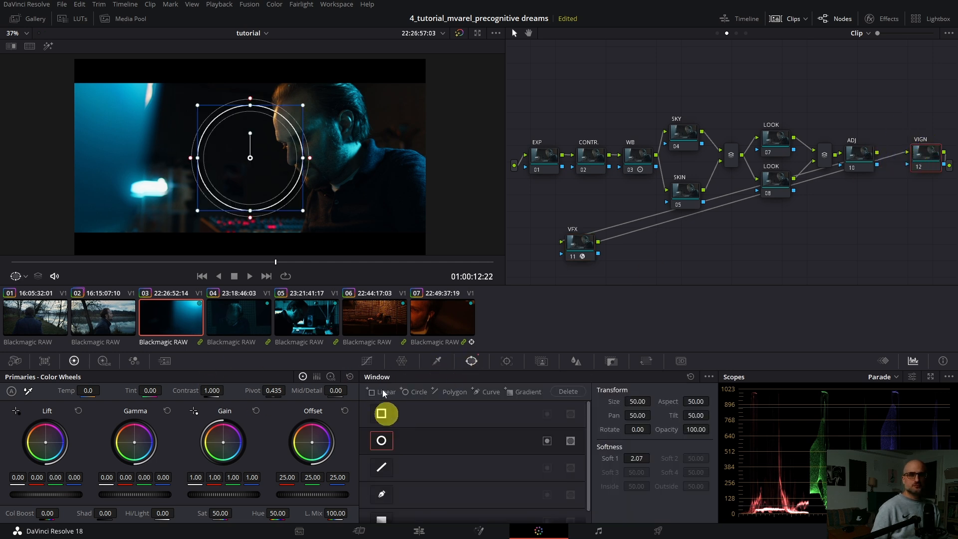
scroll(244, 165, down, 4)
drag(223, 158, 171, 162)
drag(251, 186, 251, 202)
drag(256, 177, 253, 165)
mouse_move(160, 142)
mouse_down()
mouse_move(132, 144)
mouse_move(167, 147)
mouse_up()
drag(241, 164, 261, 177)
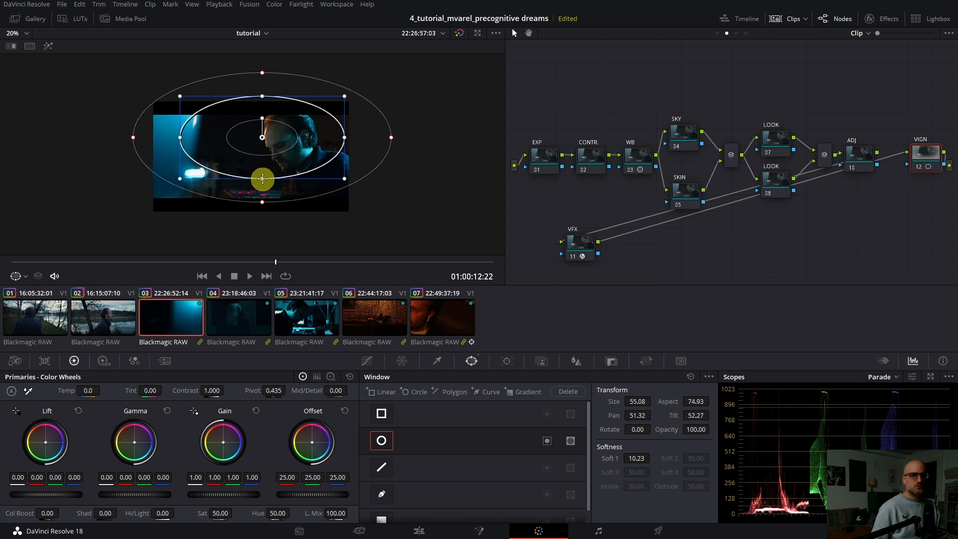
drag(178, 140, 219, 138)
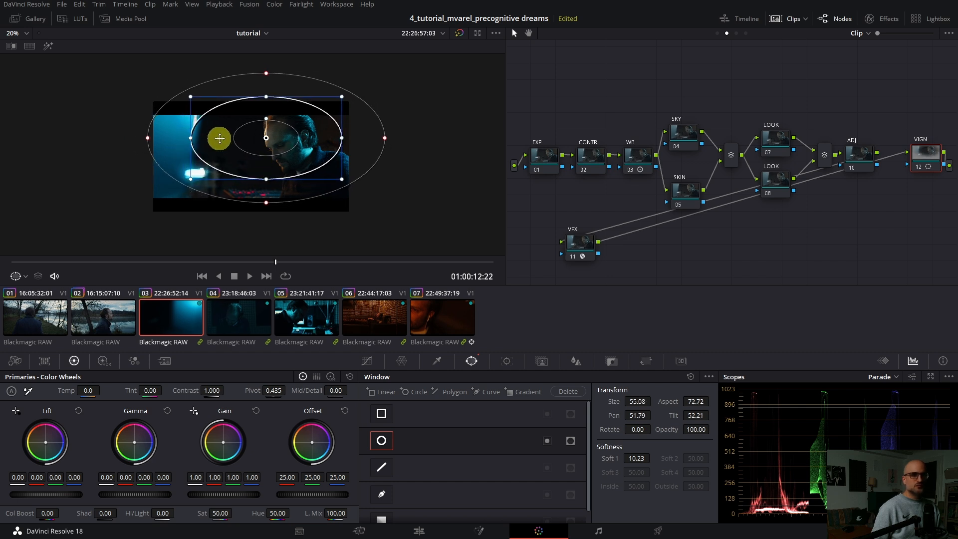
Hide the window overlay, invert the VIGN node's circular window, lower the offset to 19.82, and check the vignette full screen
click(25, 277)
click(28, 292)
click(547, 441)
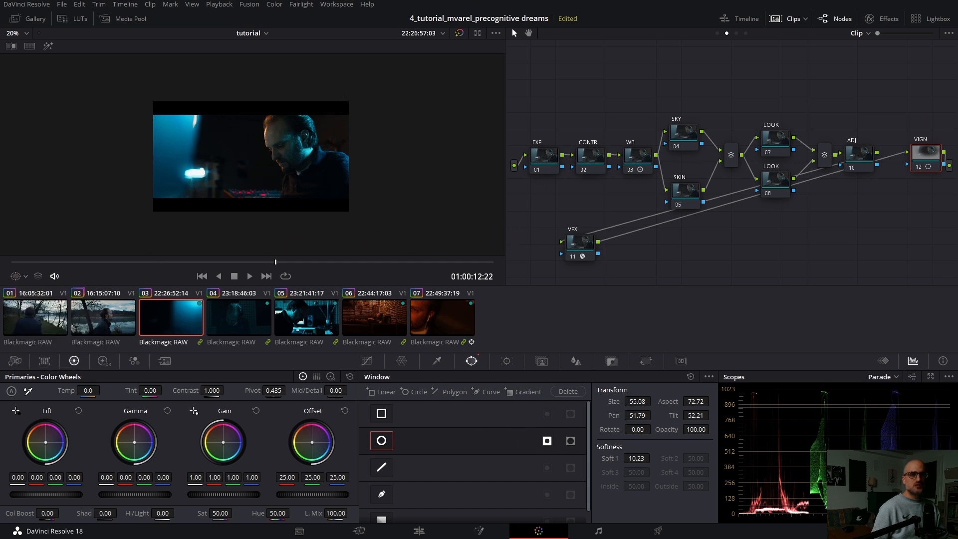
drag(312, 495, 292, 495)
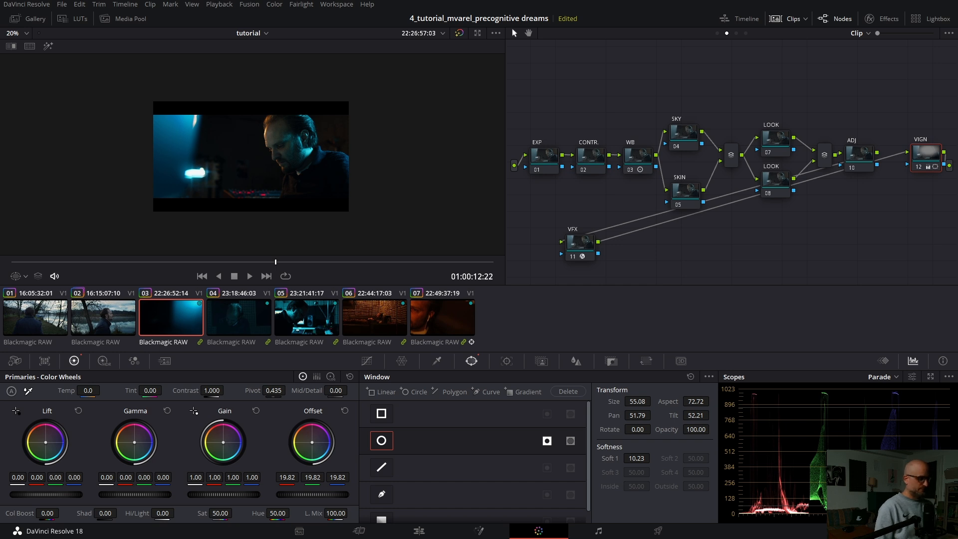
scroll(260, 164, up, 5)
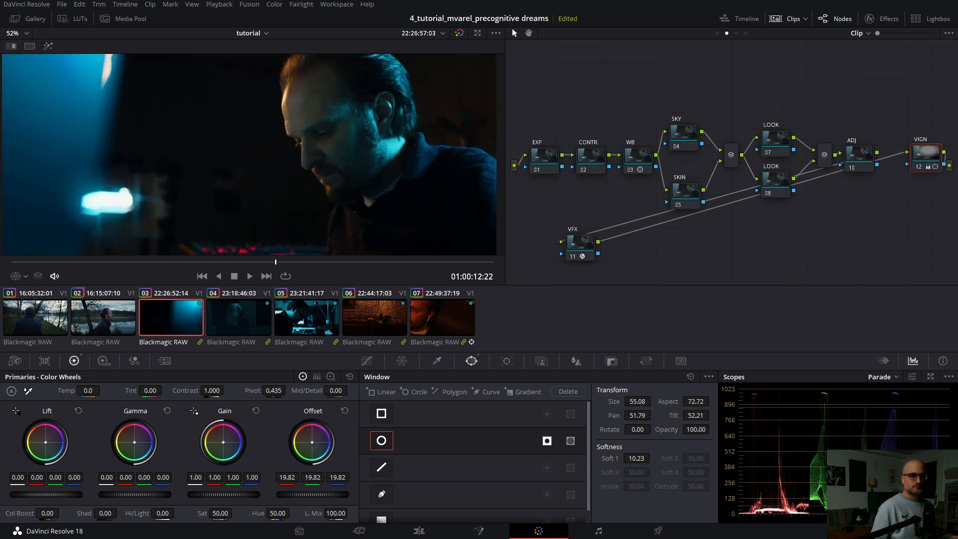
key(p)
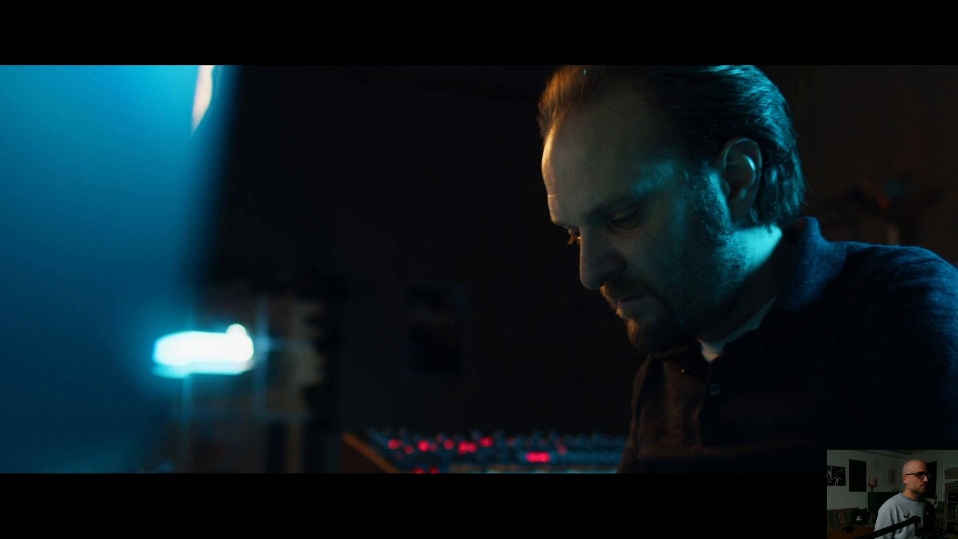
Compare the third clip's vignette off and on full screen, and play on into the fourth clip
key(ctrl+d)
key(ctrl+d)
key(ctrl+d)
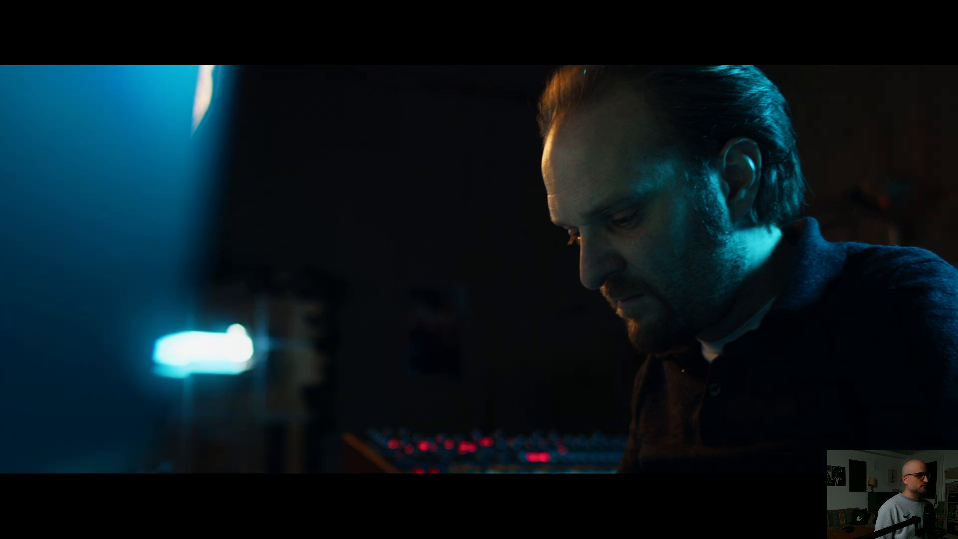
key(ctrl+slash)
key(space)
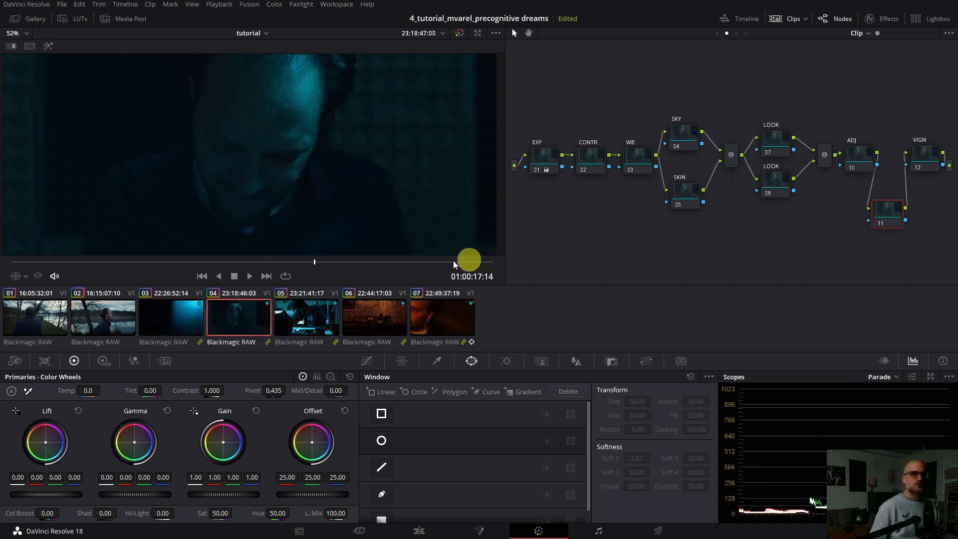
Apply the third clip's grade to the fourth clip and disable its VIGN and VFX nodes, viewing the frame at 01:00:17:17
drag(321, 268, 360, 265)
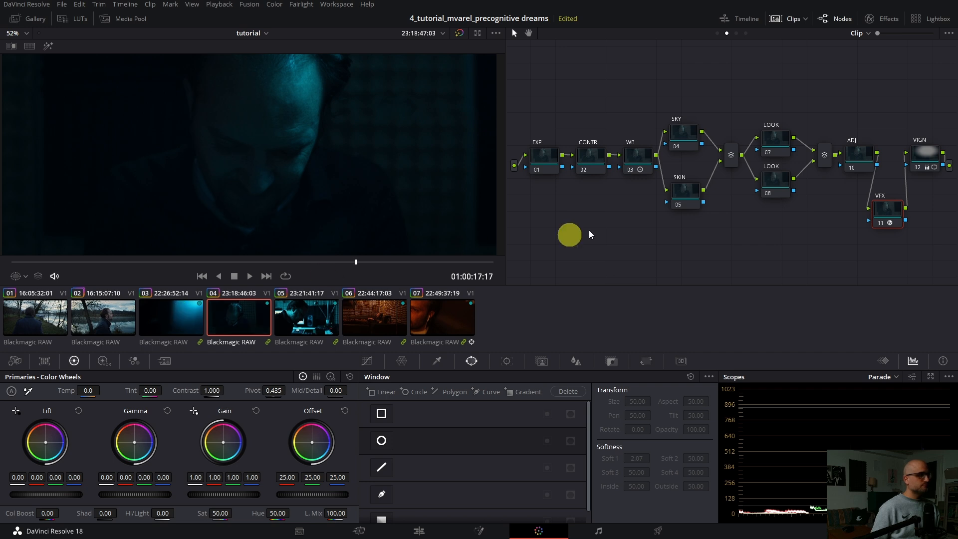
click(924, 154)
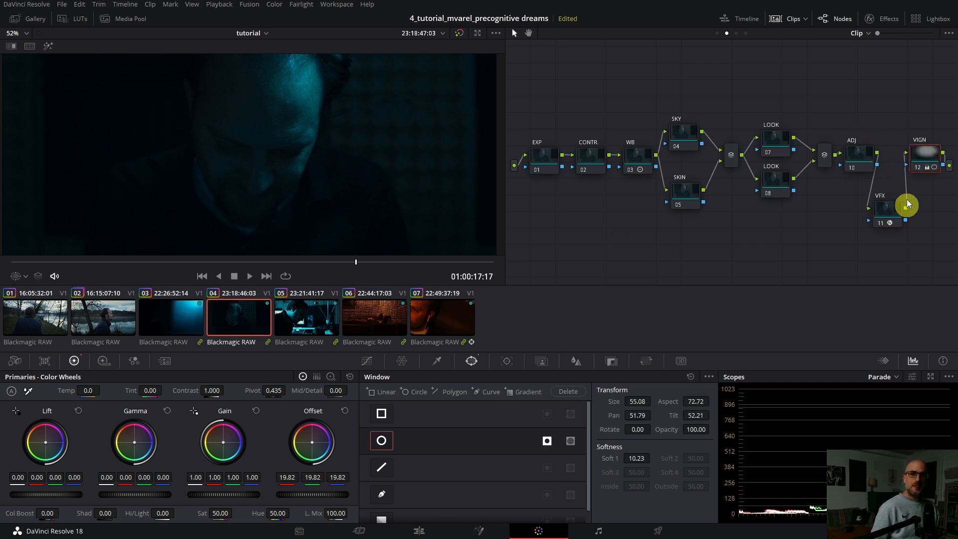
key(ctrl+d)
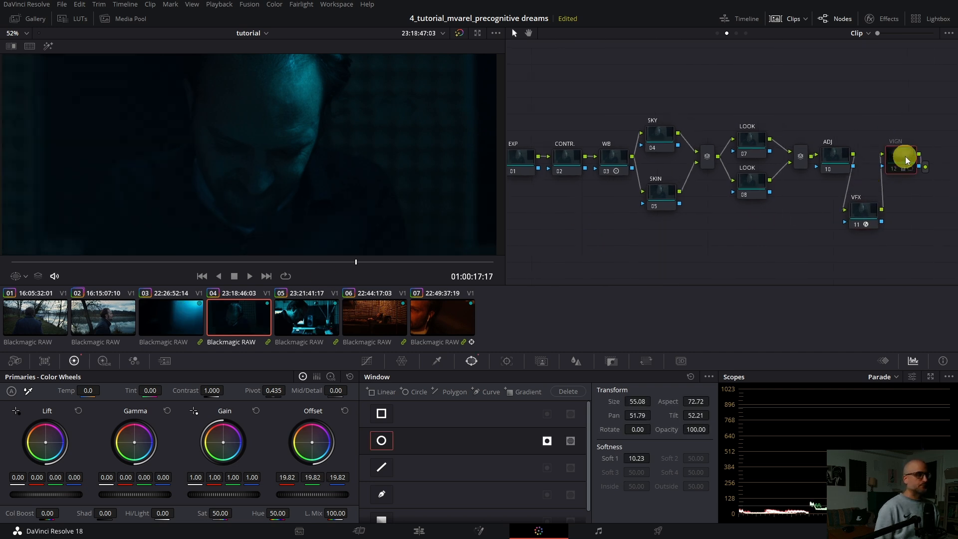
click(871, 214)
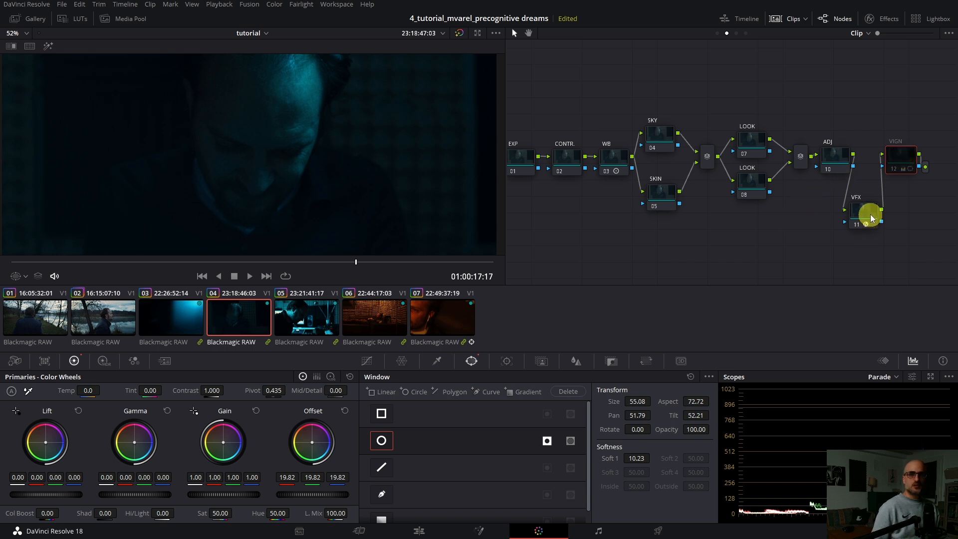
key(ctrl+d)
Raise the HDR global exposure of the fourth clip's EXP node to 0.87, and check it in playback up to 01:00:17:21
drag(577, 191, 653, 194)
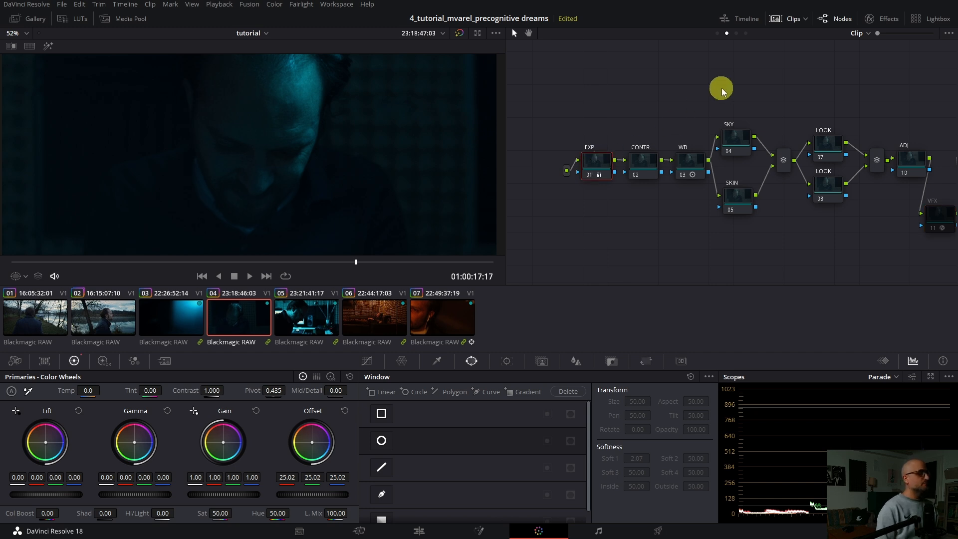
click(103, 361)
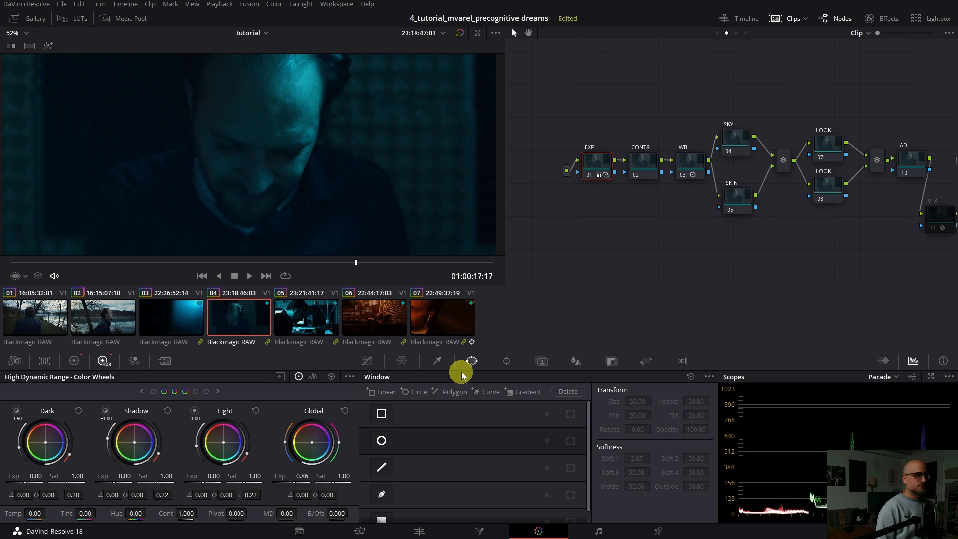
key(Up)
key(space)
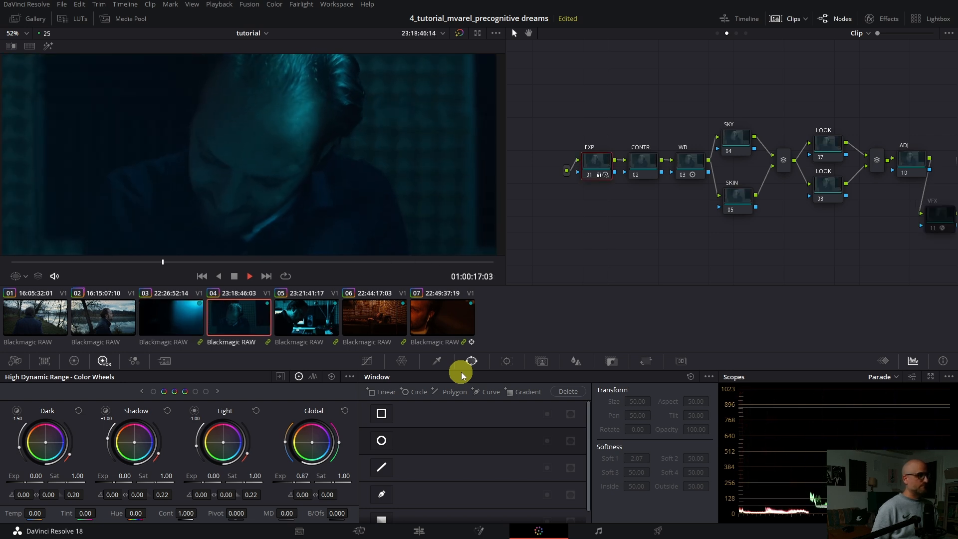
key(space)
key(Up)
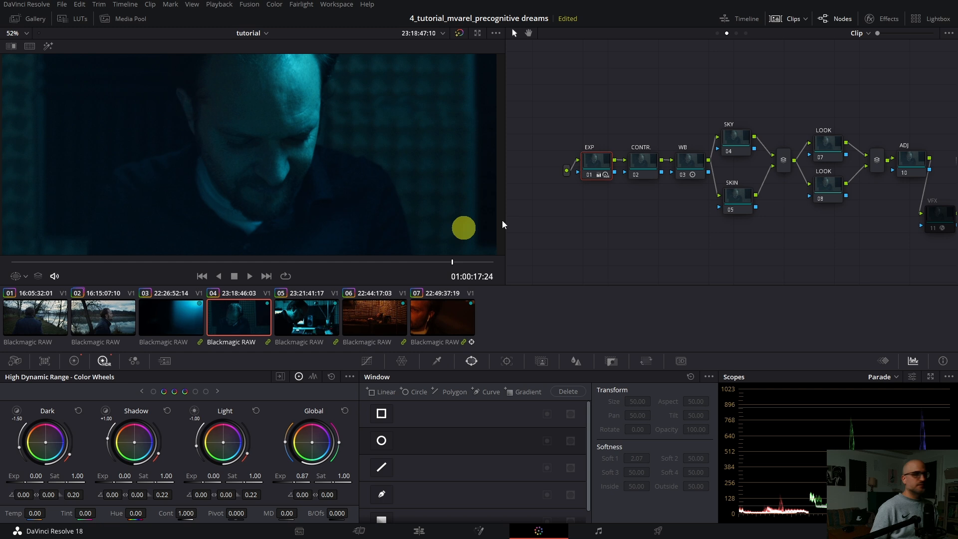
drag(285, 267, 408, 265)
Re-enable the fourth clip's VFX node, and set its Light Rays length to 0.036 and source threshold to 0.248
drag(867, 210, 761, 212)
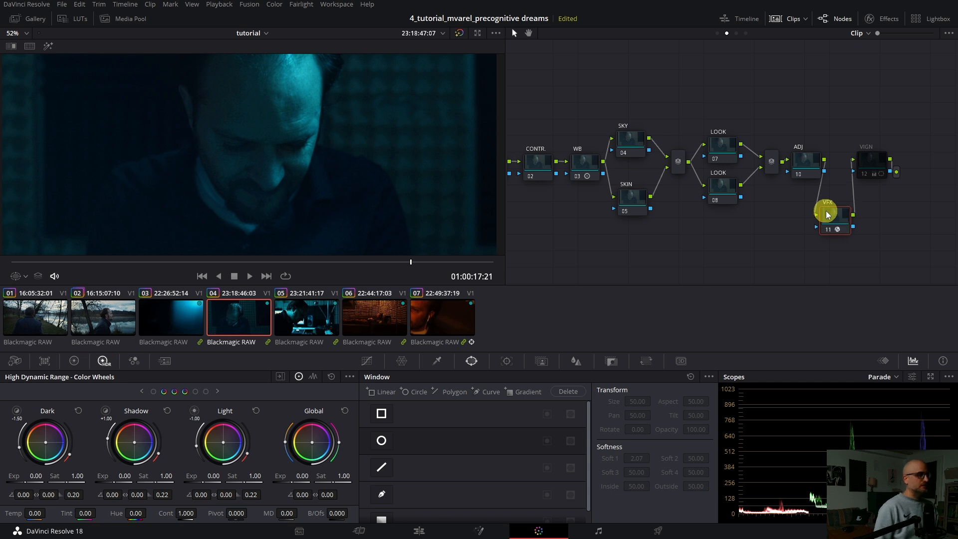
click(871, 19)
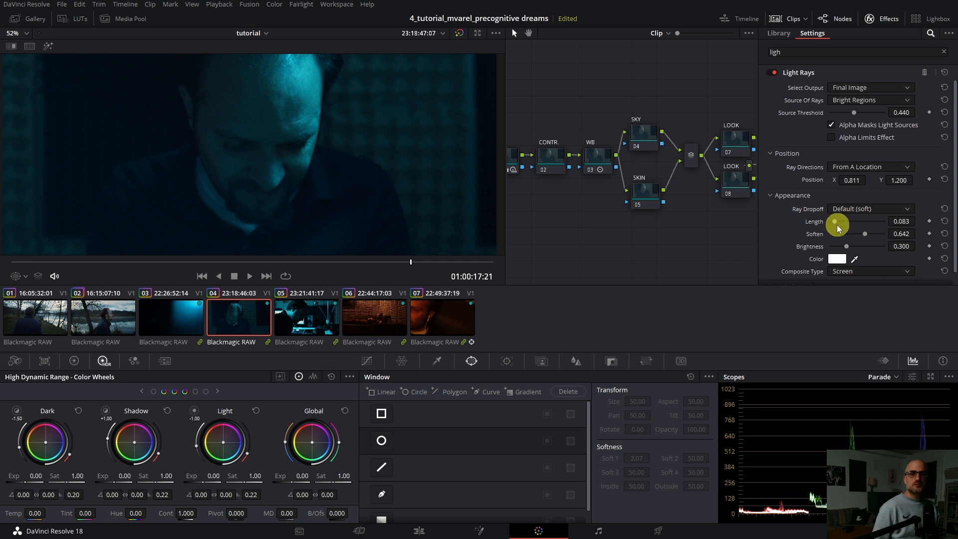
mouse_move(834, 221)
mouse_down()
mouse_move(894, 219)
mouse_move(832, 221)
mouse_up()
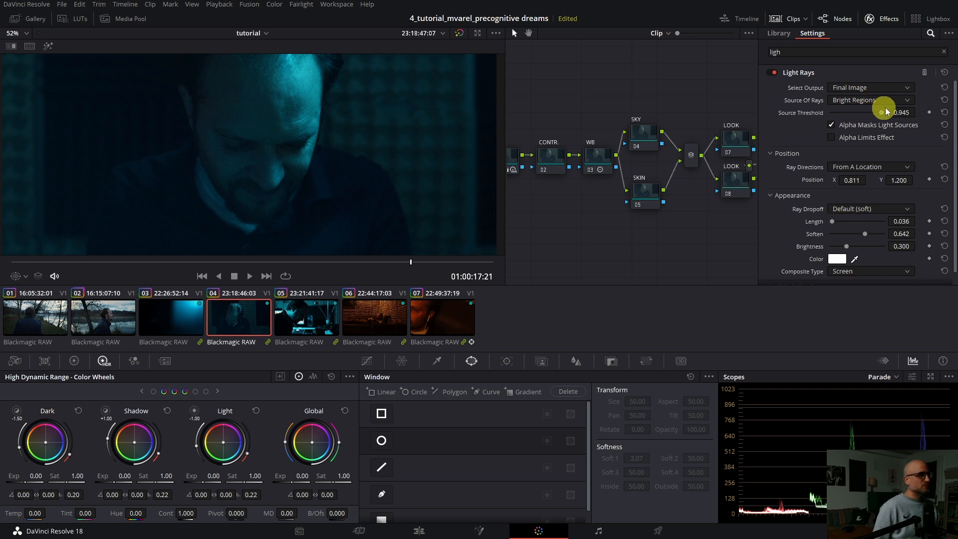
mouse_move(884, 107)
mouse_down()
mouse_move(851, 107)
mouse_move(871, 107)
mouse_up()
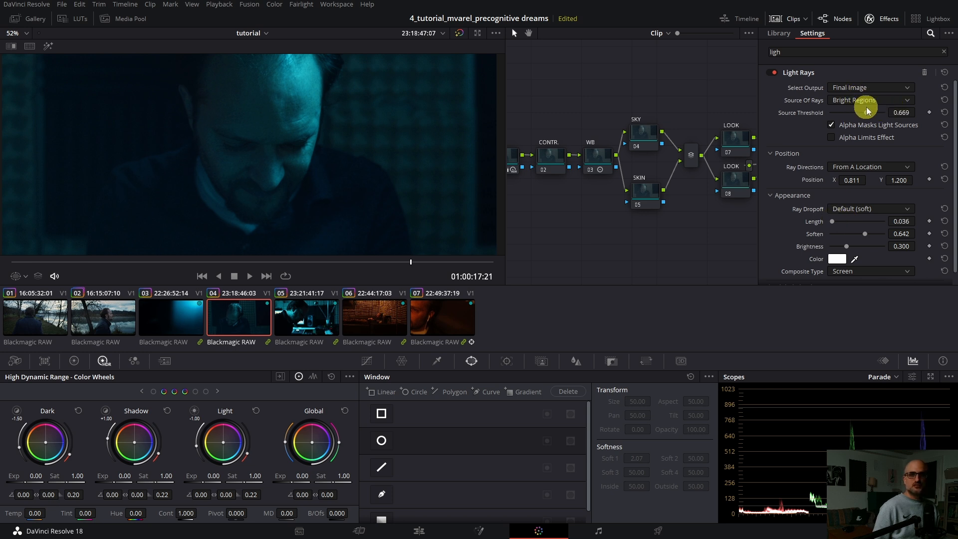
click(883, 19)
drag(870, 113, 845, 122)
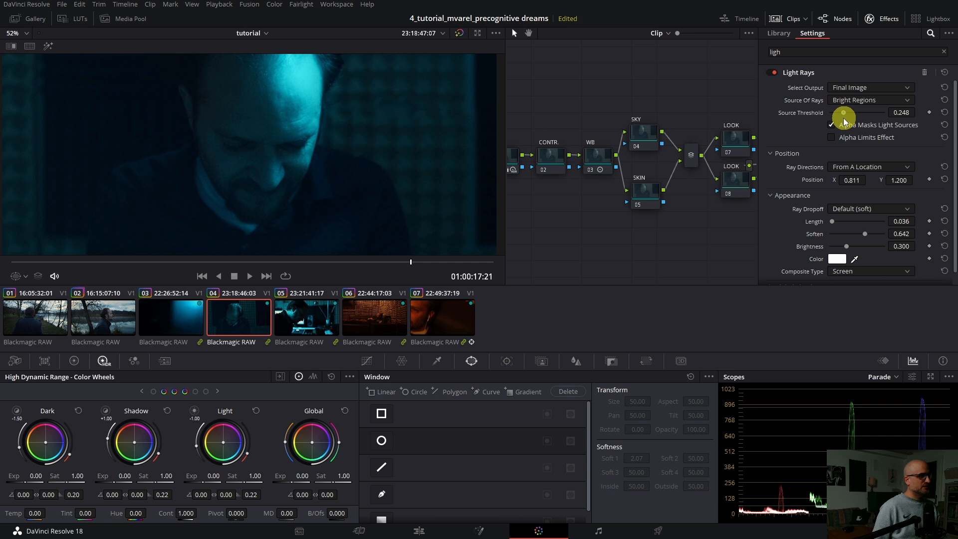
Set the Light Rays soften to 0.000 and length to 0.275, and play the fourth clip from its first frame to 01:00:17:15
drag(864, 234, 778, 241)
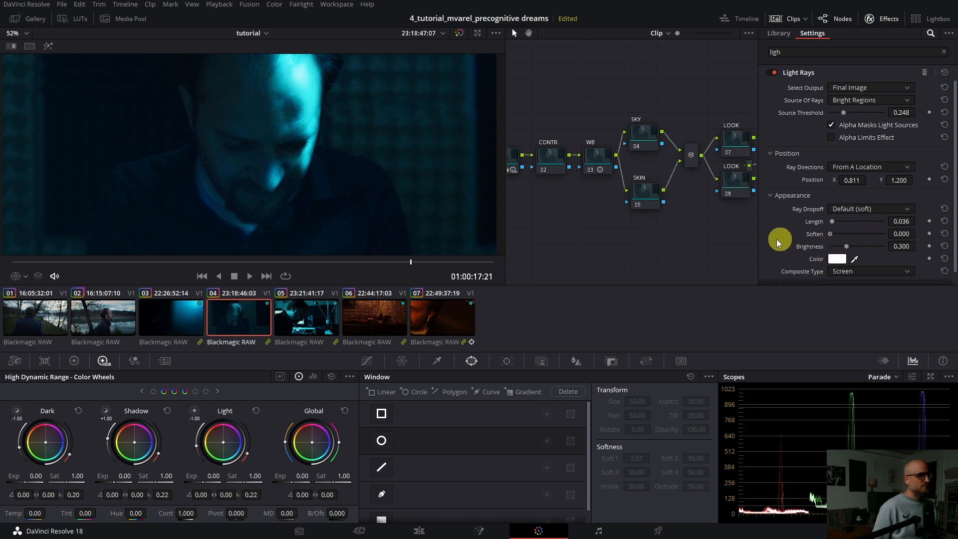
drag(836, 223, 845, 222)
drag(321, 261, 358, 275)
drag(351, 289, 1, 265)
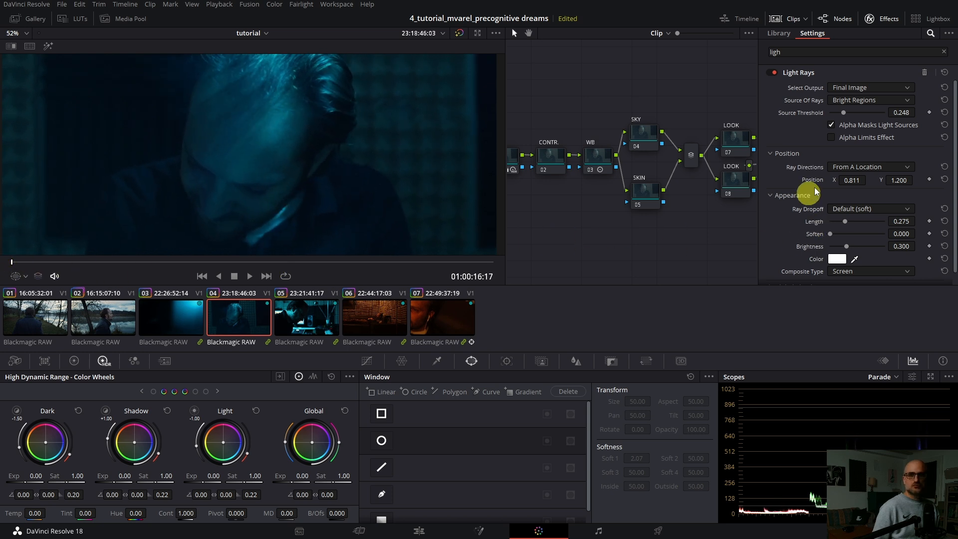
drag(844, 113, 844, 113)
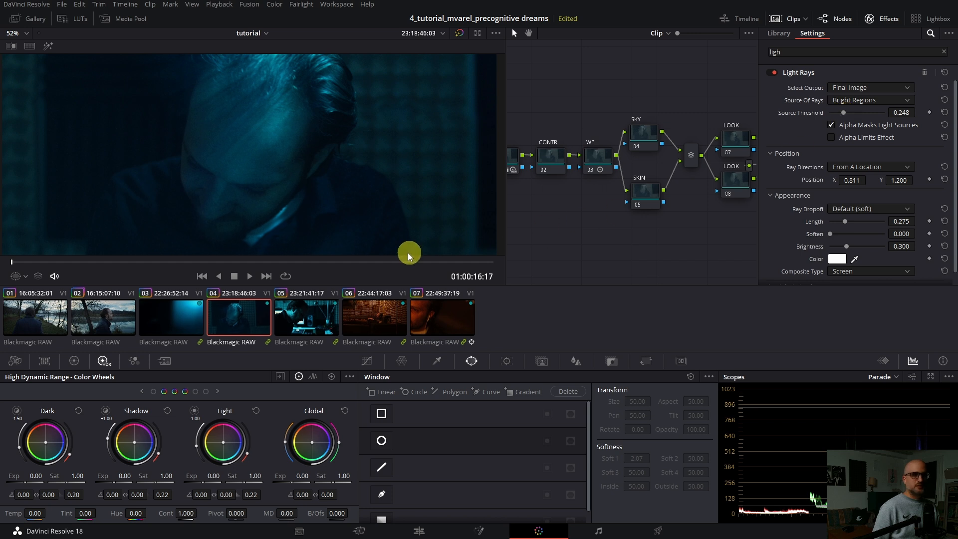
key(space)
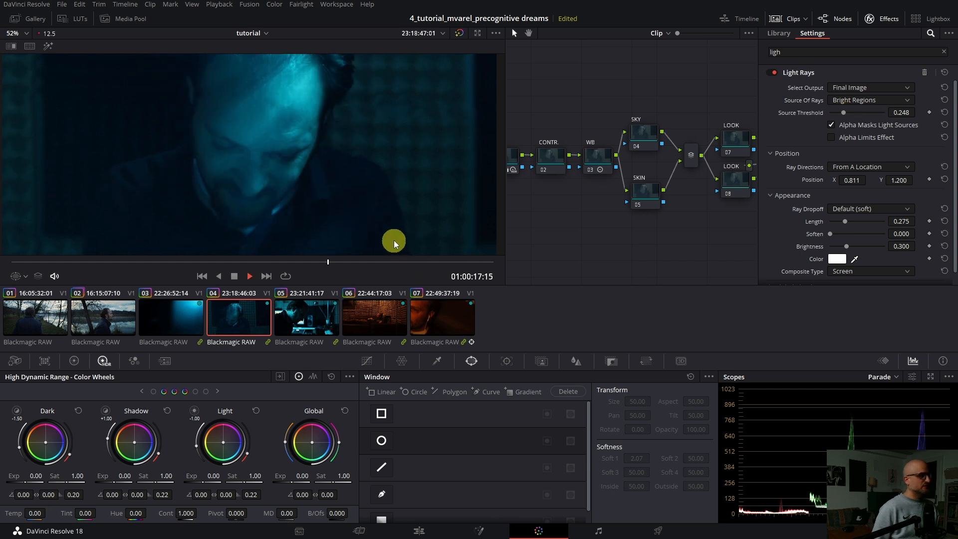
key(space)
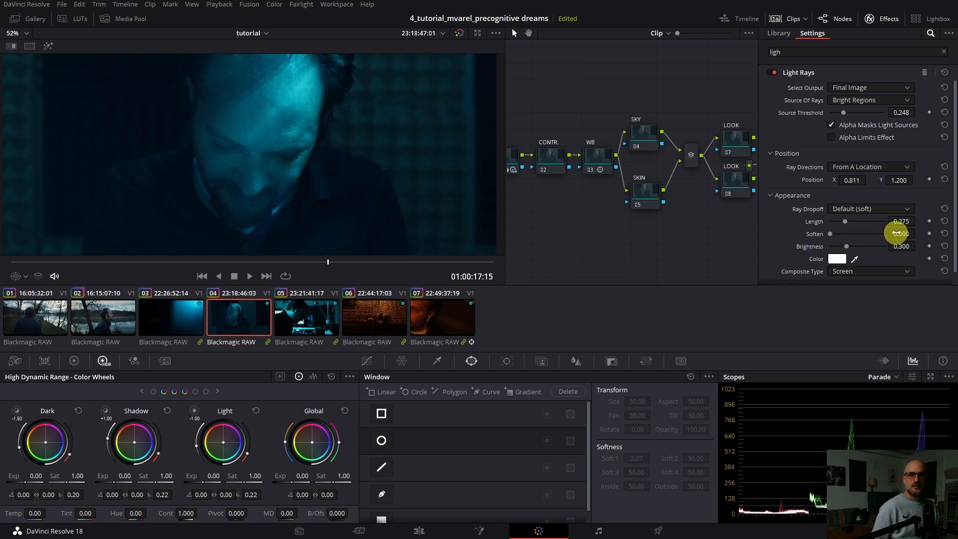
Set the Light Rays soften to 0.042, and replay the fourth clip alongside the third to judge the glow
mouse_move(912, 233)
mouse_down()
mouse_move(901, 247)
mouse_move(903, 233)
mouse_up()
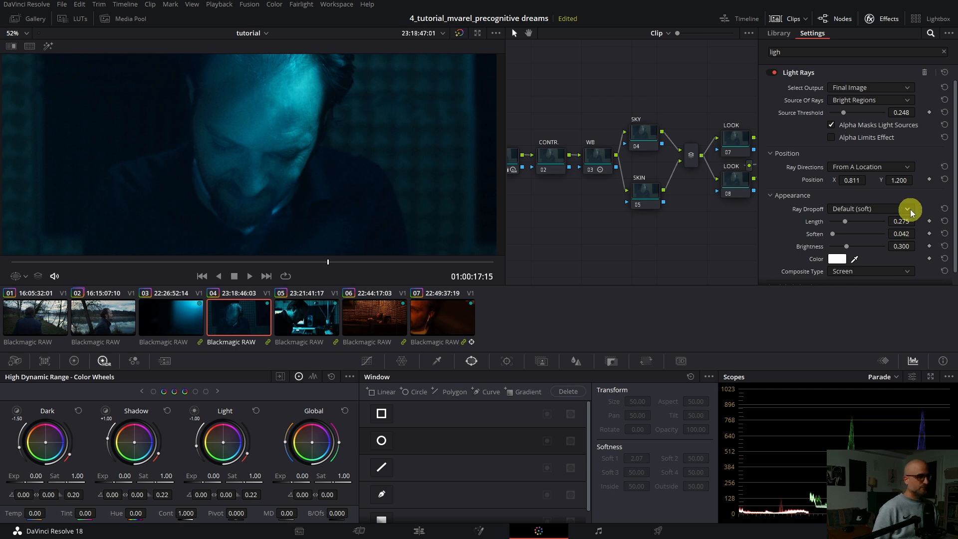
key(Up)
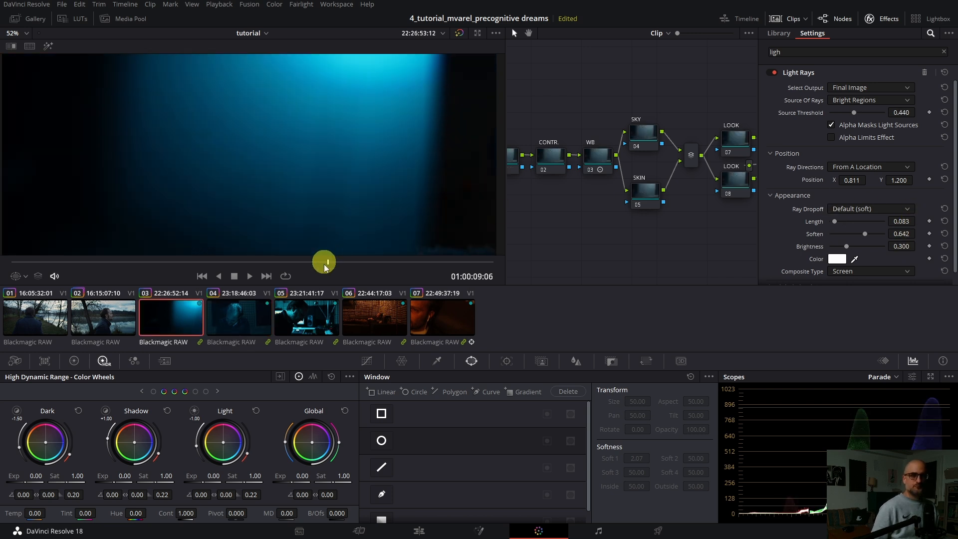
key(Down)
key(space)
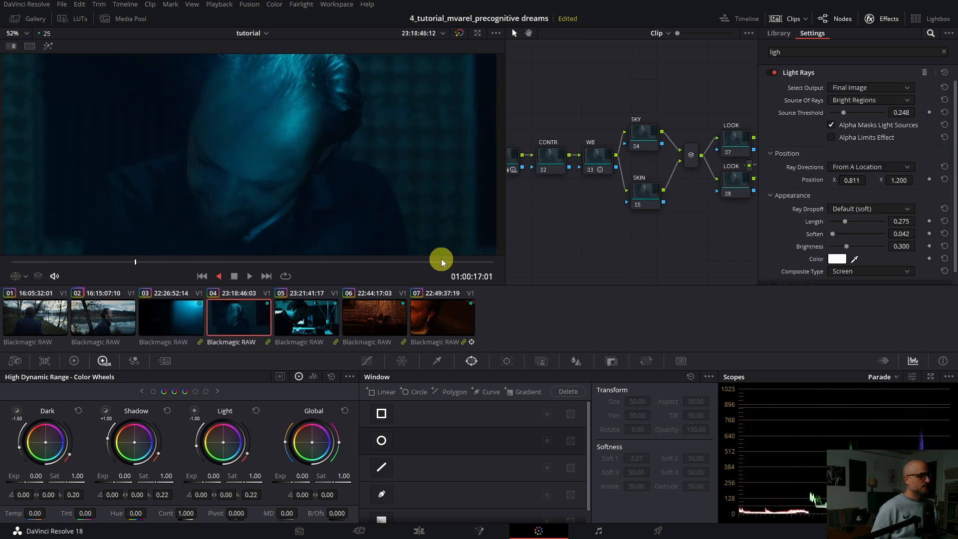
key(Up)
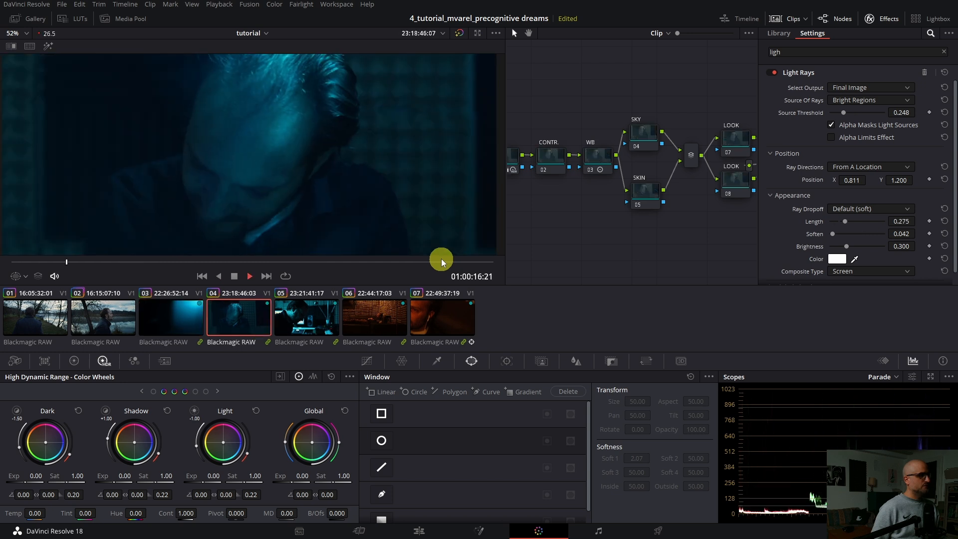
key(space)
key(j)
key(space)
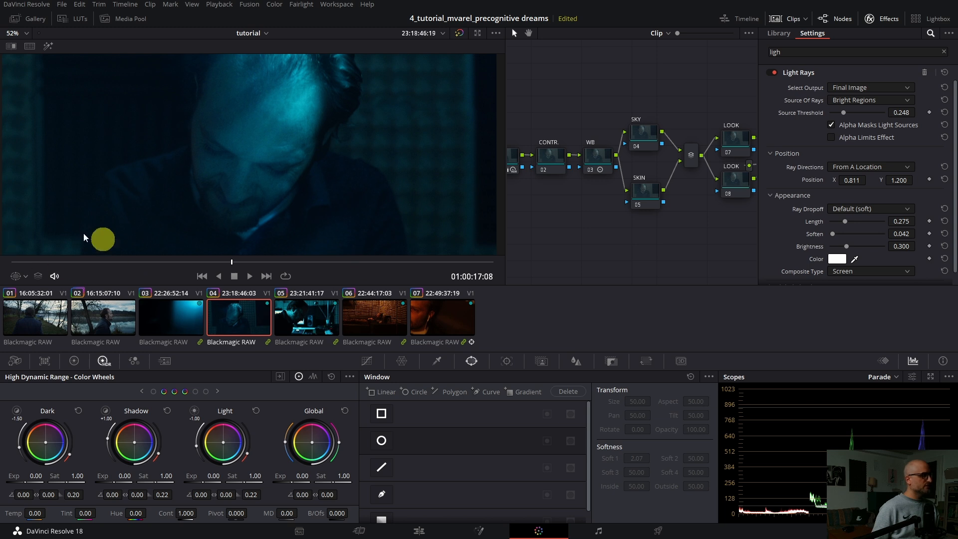
Tint the fourth clip's Light Rays with the blue-green color #4effca
click(838, 259)
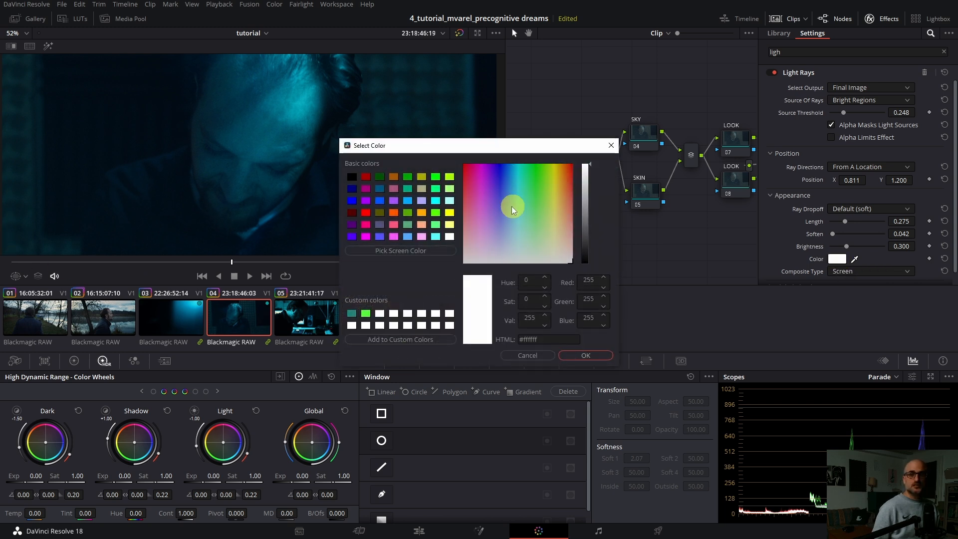
drag(438, 145, 540, 142)
click(621, 198)
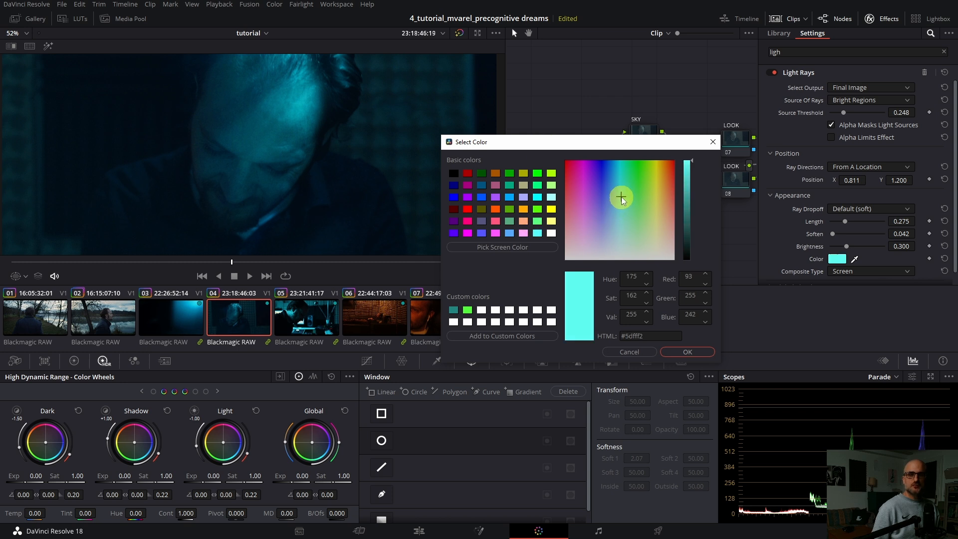
mouse_move(620, 193)
mouse_down()
mouse_move(633, 195)
mouse_move(622, 194)
mouse_up()
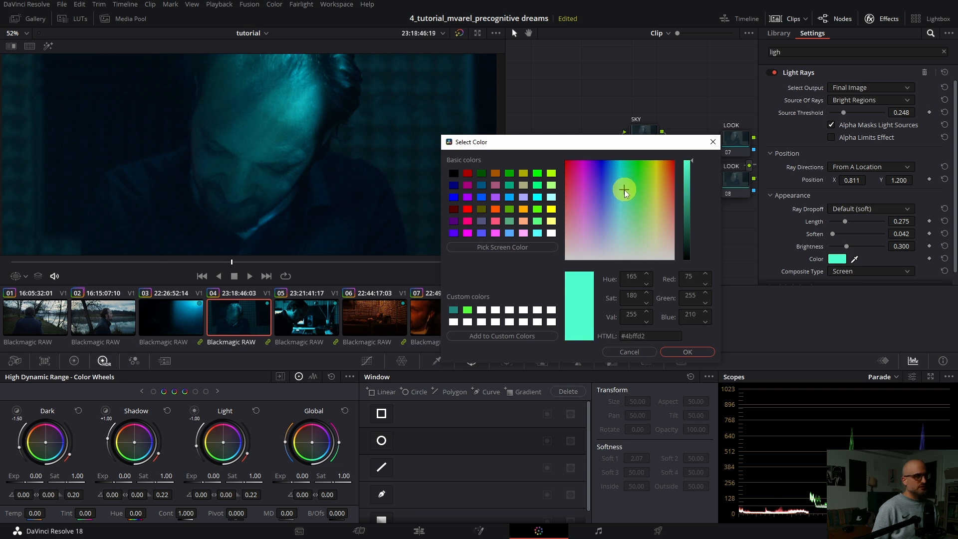
drag(625, 191, 626, 192)
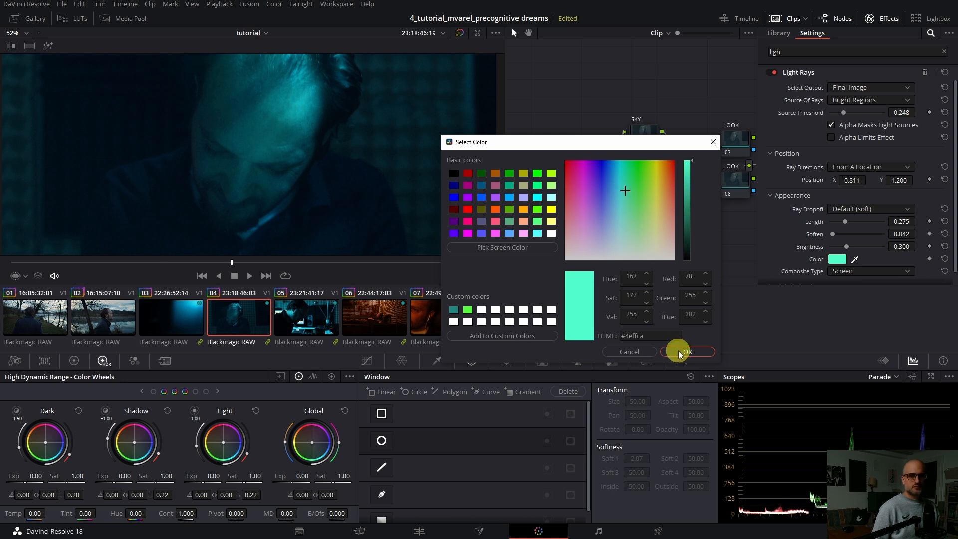
click(680, 353)
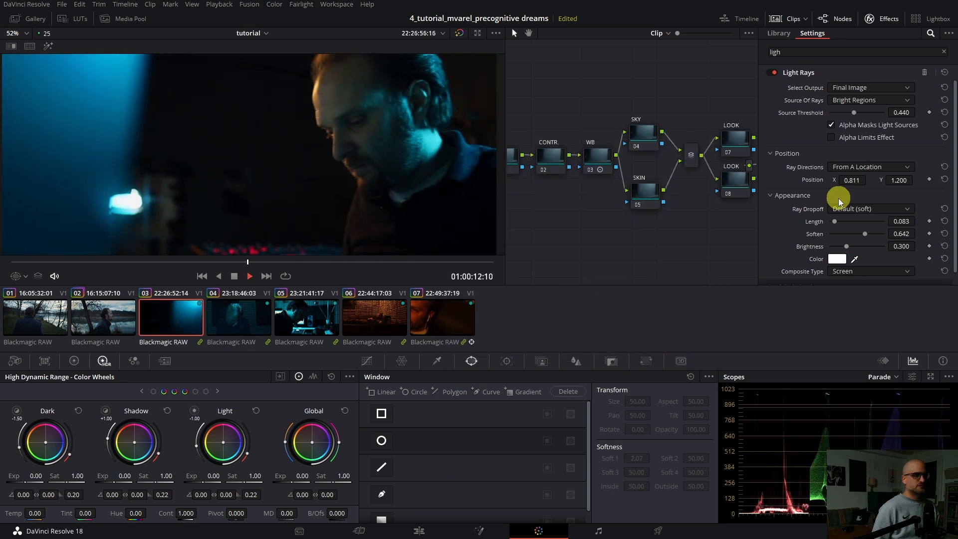
Play from the third clip through to the sixth, and review the cut between the fourth and fifth clips in both directions
key(l)
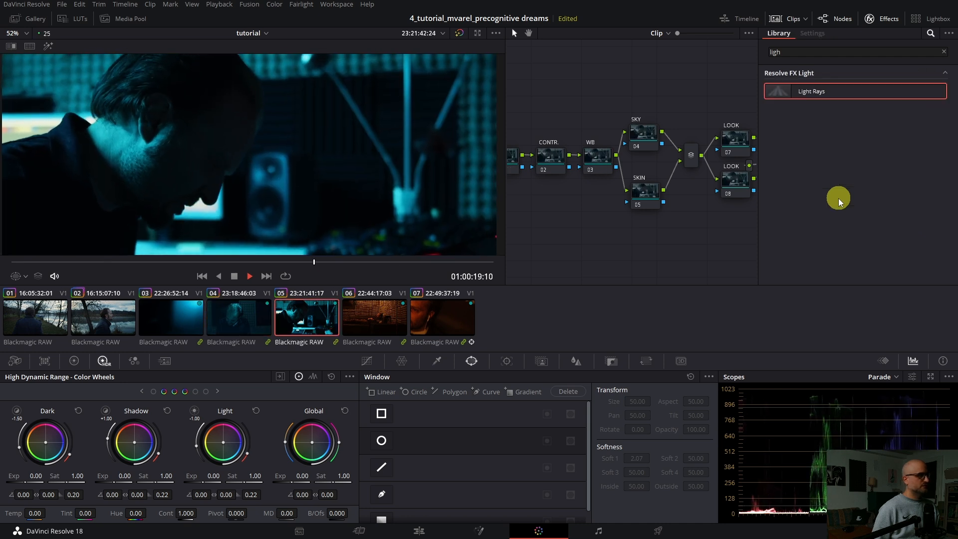
key(space)
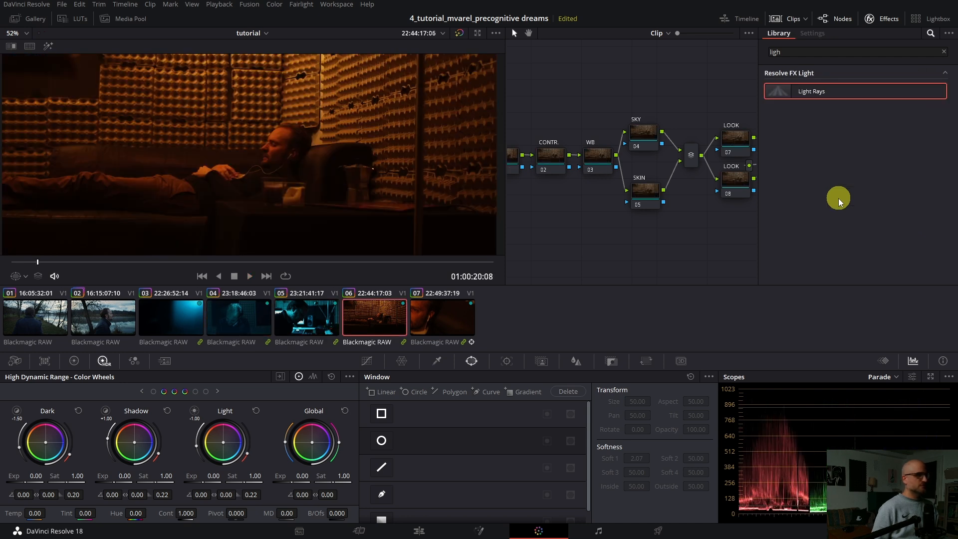
click(293, 313)
click(257, 315)
drag(204, 262, 343, 225)
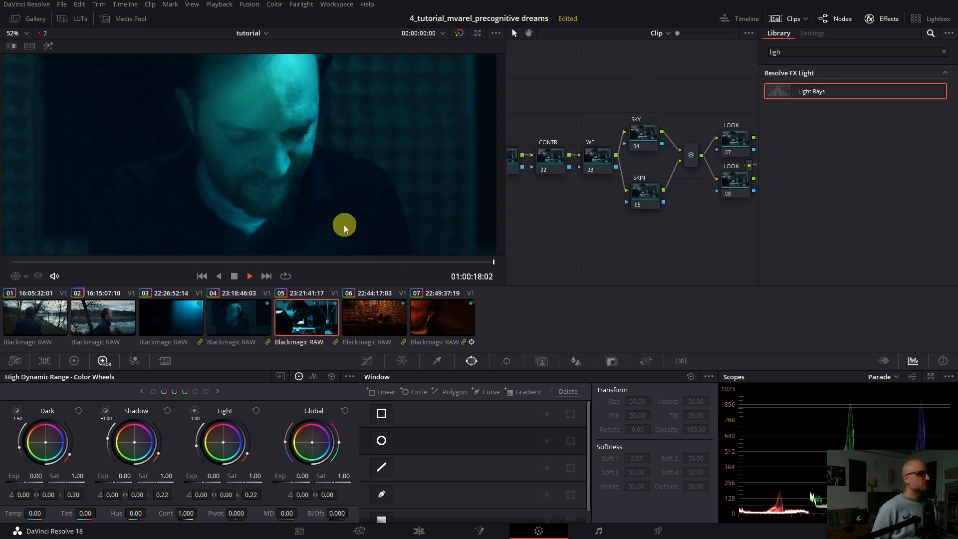
key(space)
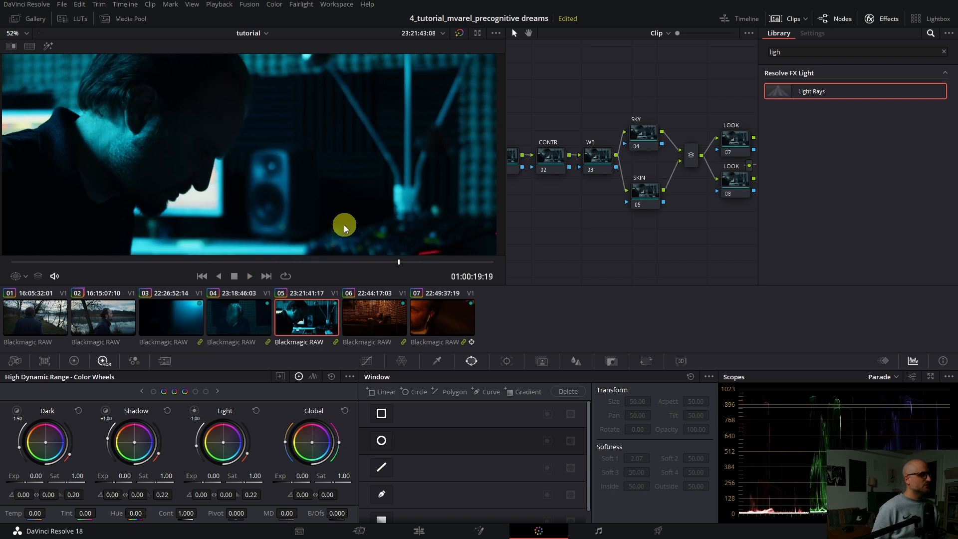
key(j)
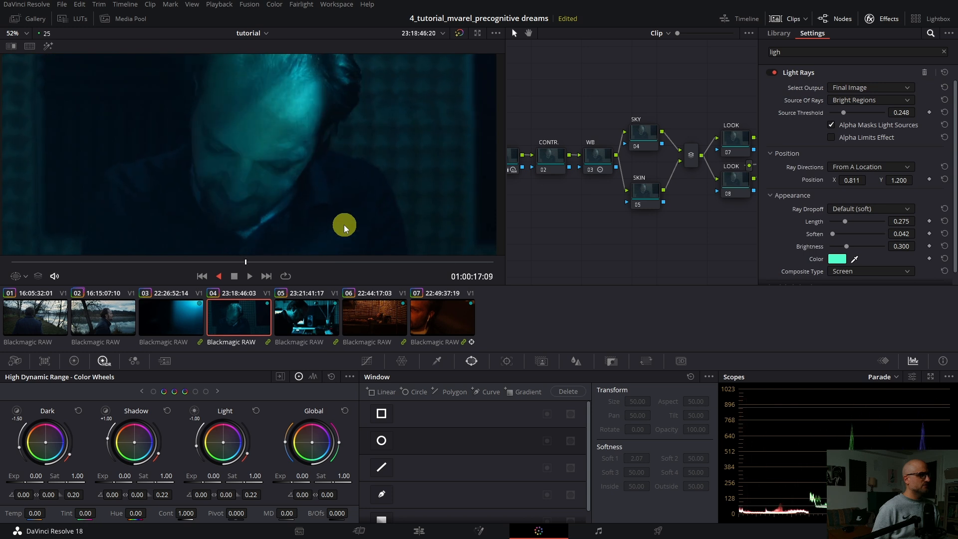
Move the fourth clip's vignette window to pan 48.24 and tilt 51.37, and review the grade full screen into the fifth clip
key(l)
key(space)
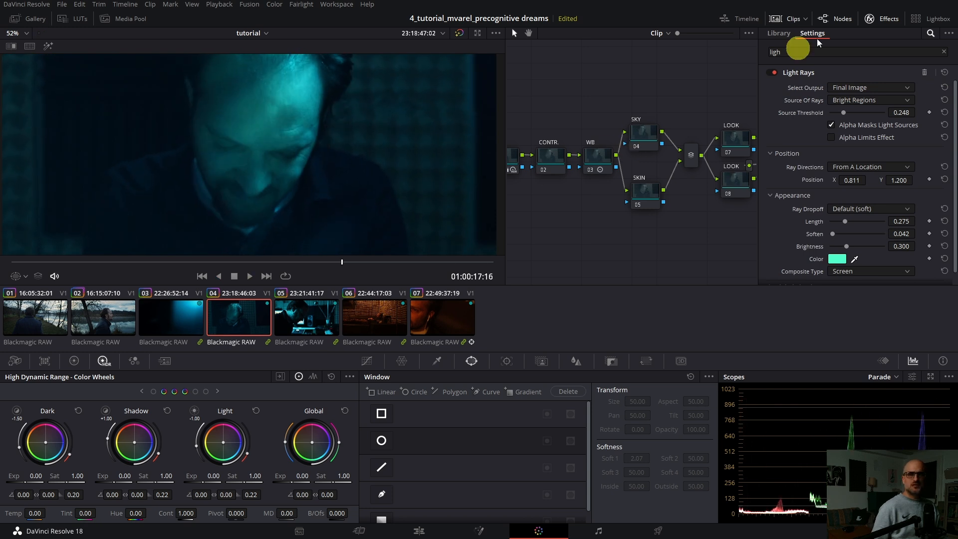
click(888, 18)
click(923, 156)
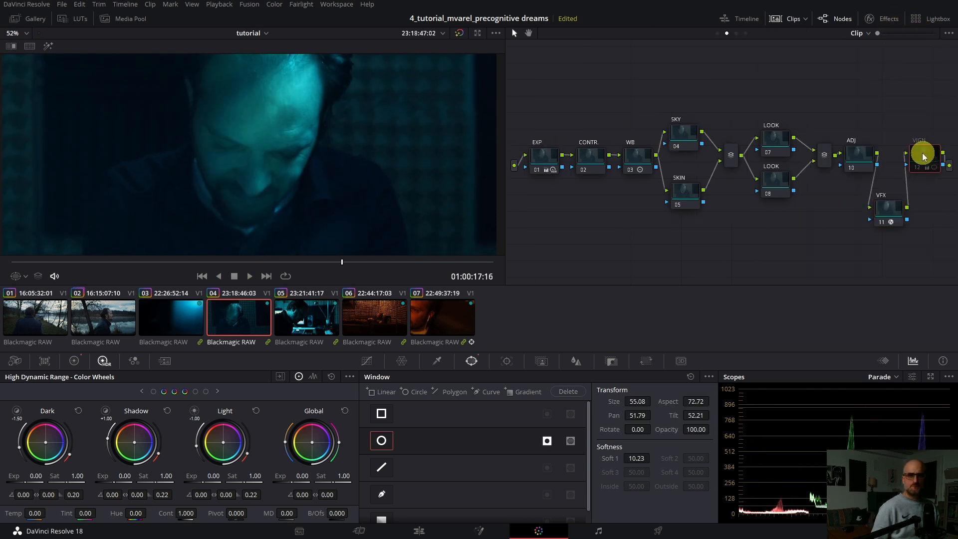
click(21, 276)
click(39, 316)
scroll(278, 176, down, 4)
drag(293, 167, 268, 135)
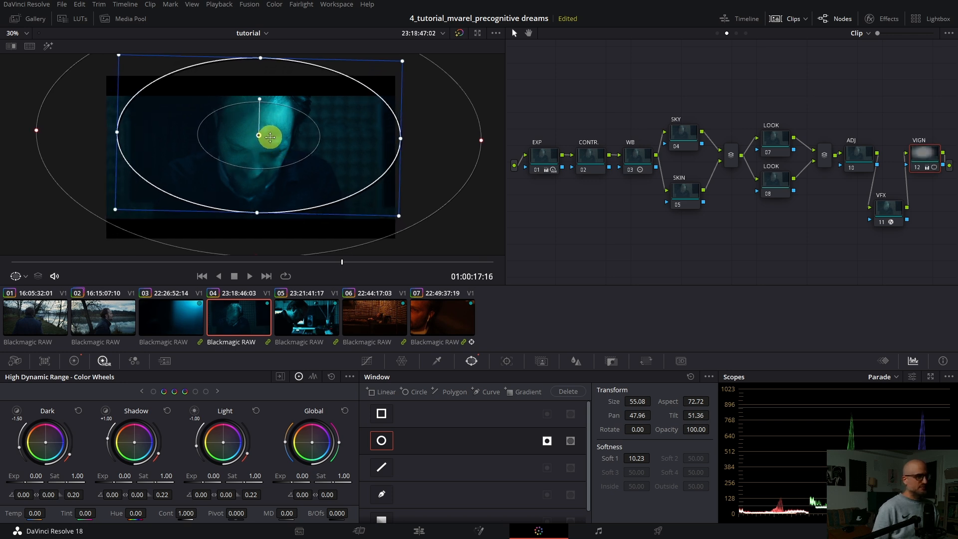
click(20, 276)
click(20, 301)
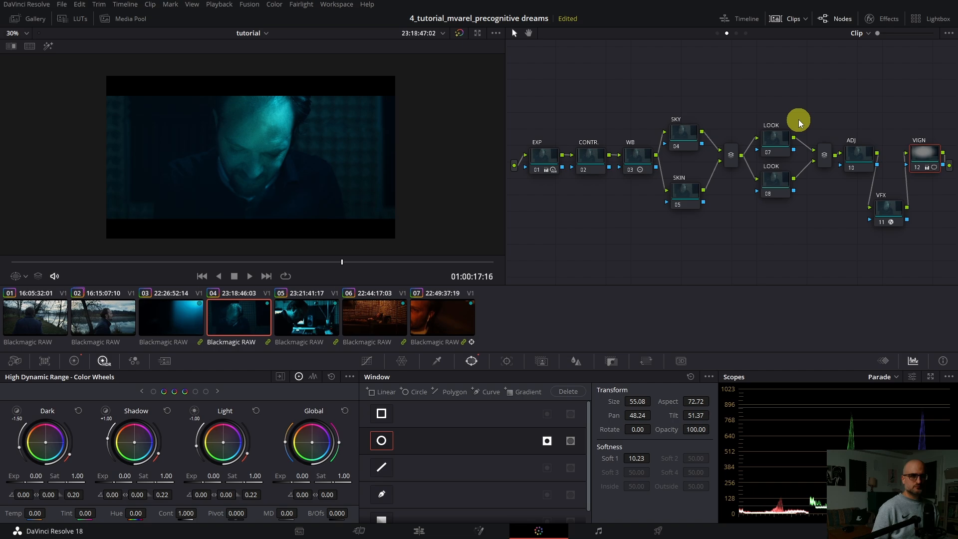
key(p)
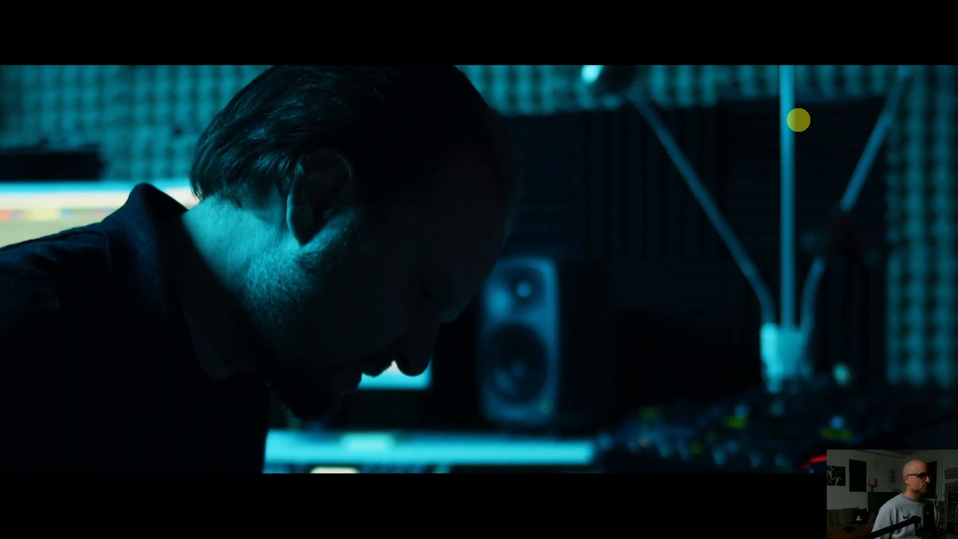
key(p)
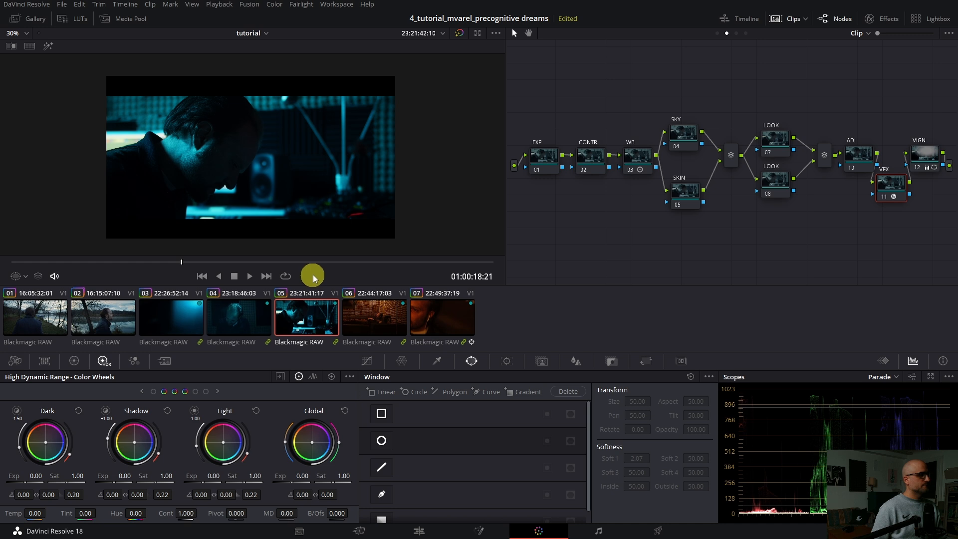
Compare the fifth clip with and without its VIGN node, and leave the vignette disabled
click(639, 156)
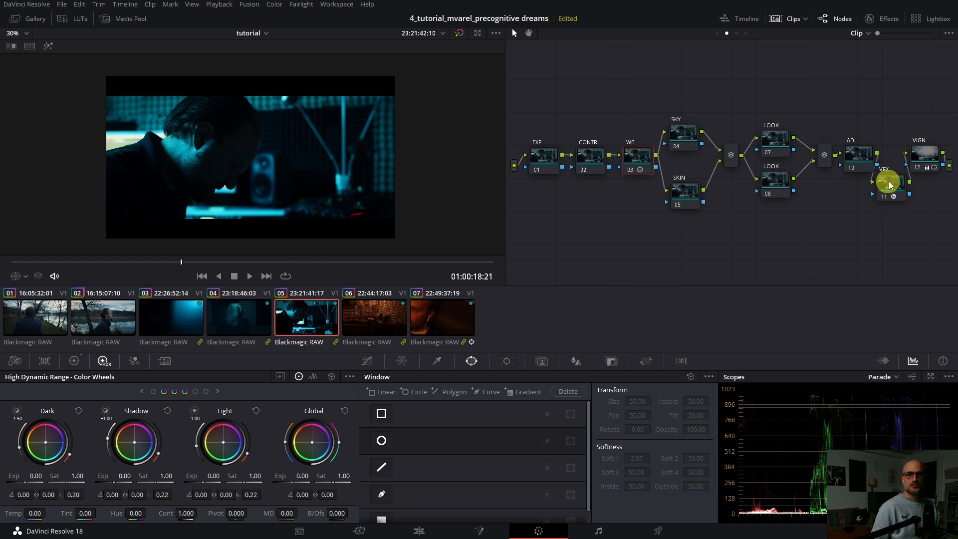
click(927, 158)
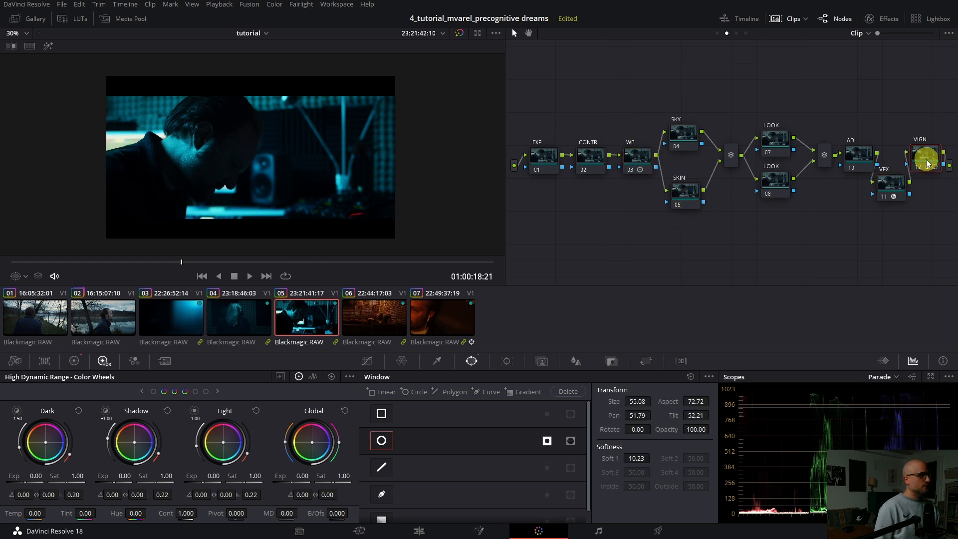
key(ctrl+d)
key(ctrl+d)
key(ctrl+d)
Compare the fifth clip with its VFX node off and on, first at 01:00:18:21 and again at 01:00:19:21
click(892, 184)
key(ctrl+d)
key(ctrl+d)
key(ctrl+d)
key(ctrl+d)
key(ctrl+d)
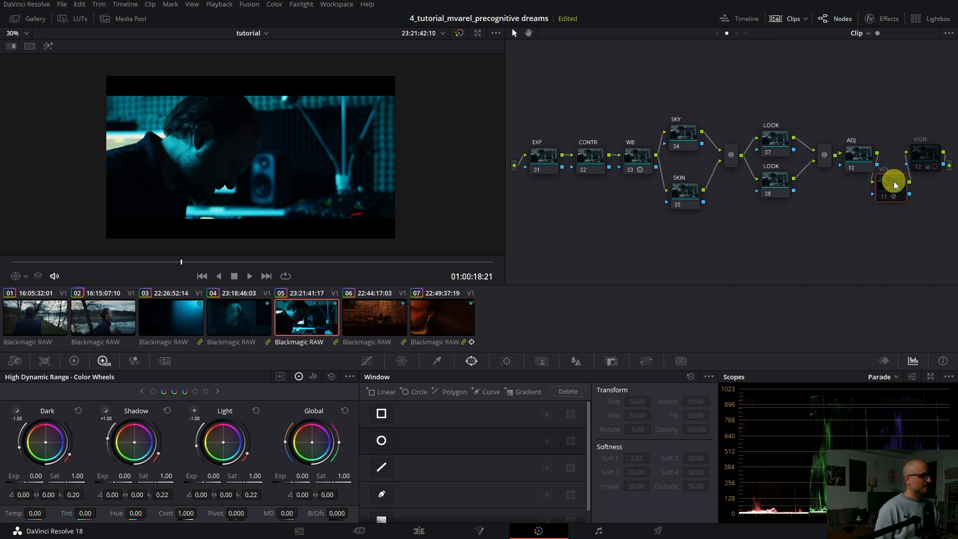
drag(205, 253, 415, 251)
key(ctrl+d)
key(ctrl+d)
key(ctrl+d)
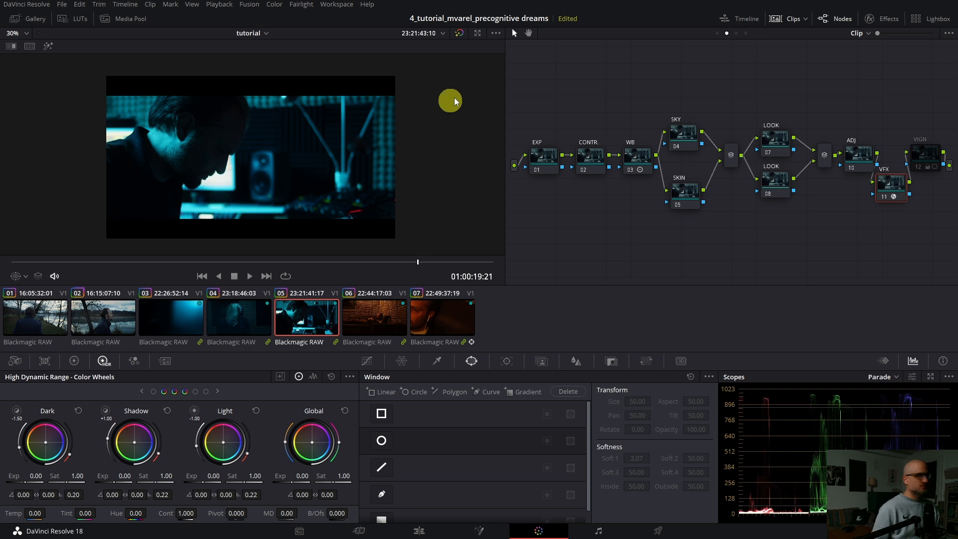
Adjust the fifth clip's Light Rays with length 0.192 and soften 0.000, and shift the ray source's X position to -0.037
click(883, 18)
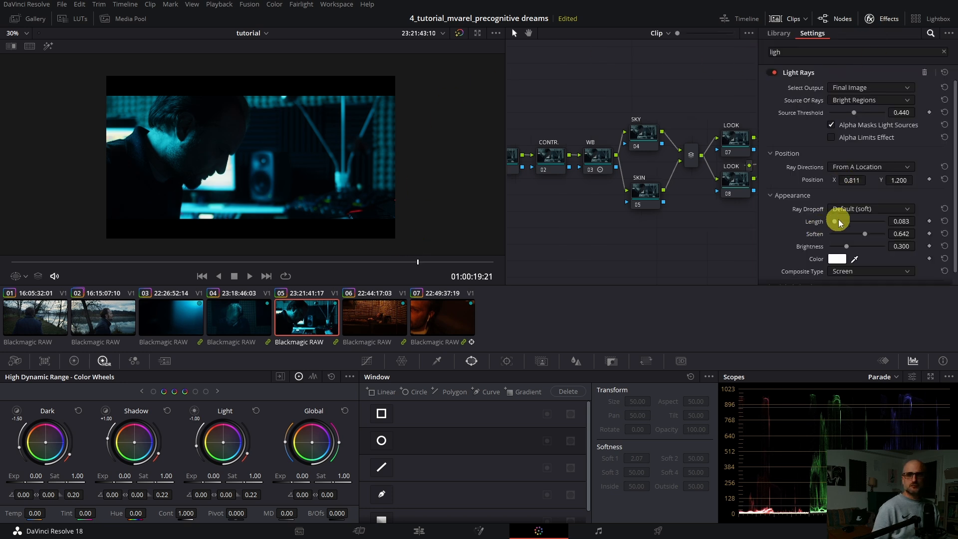
drag(836, 223, 843, 236)
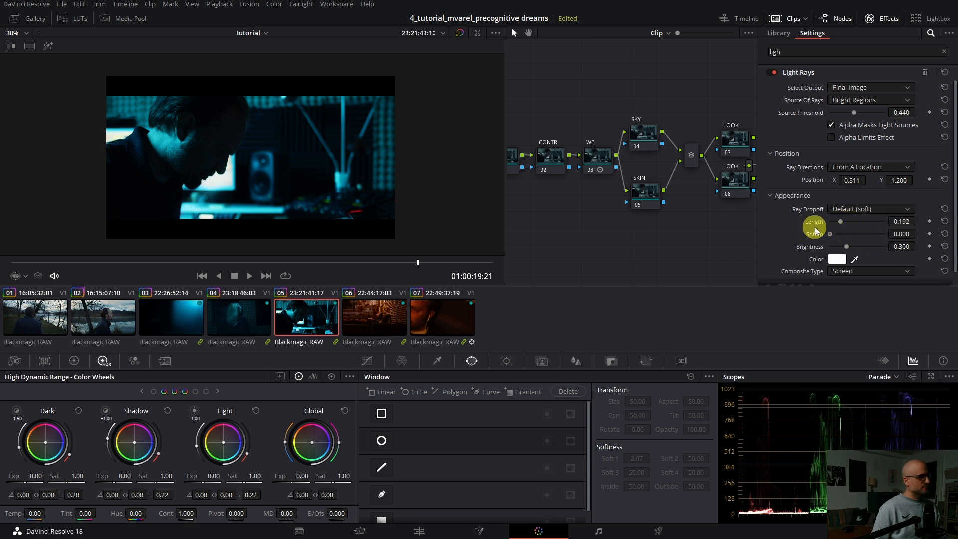
drag(852, 180, 917, 184)
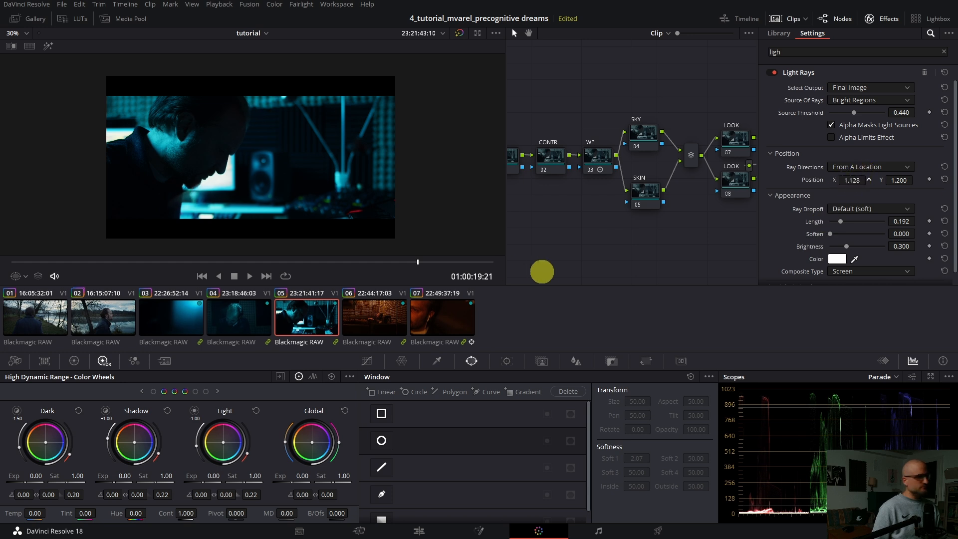
drag(427, 280, 428, 242)
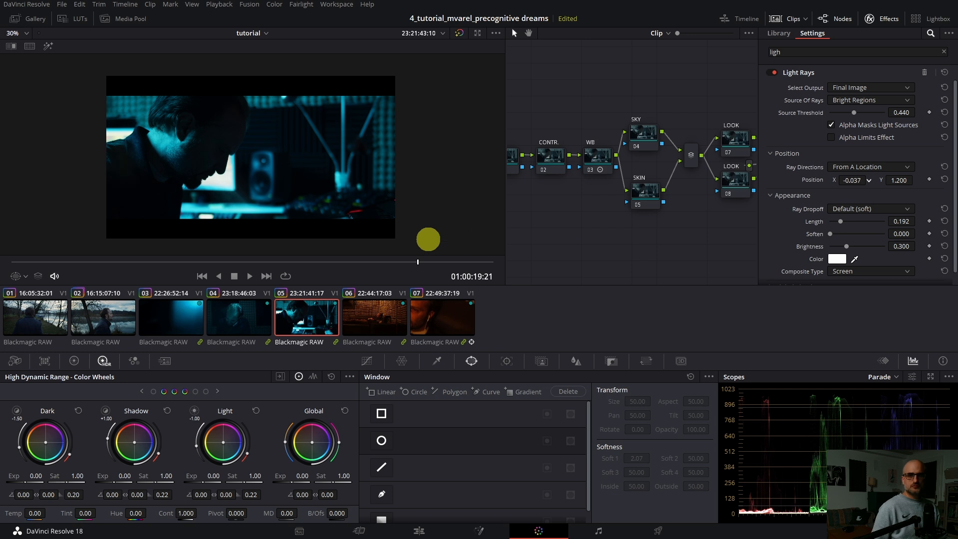
drag(506, 243, 113, 218)
mouse_move(840, 225)
mouse_down()
mouse_move(842, 237)
mouse_move(834, 234)
mouse_up()
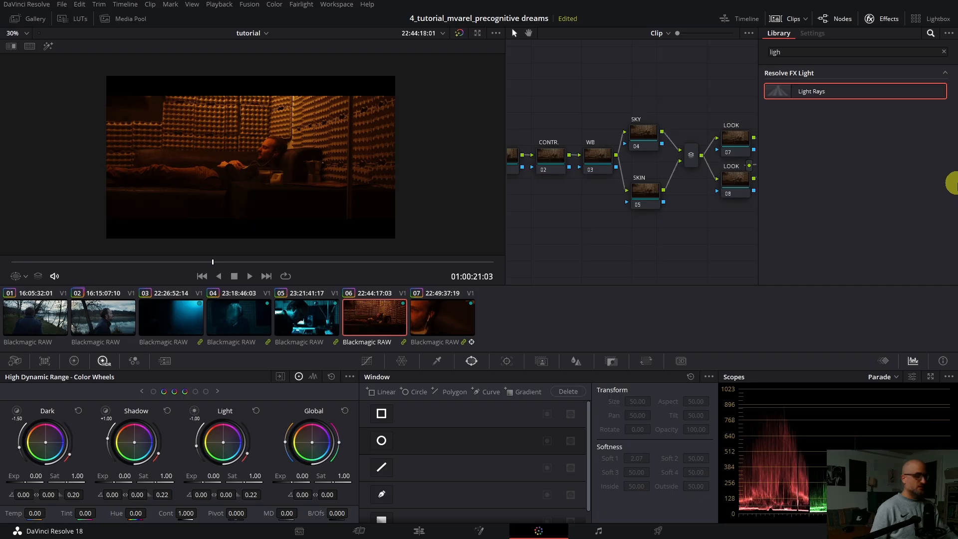
Raise the sixth clip's Global exposure to 0.40 on the EXP node, and compare the frame with and without it
click(592, 203)
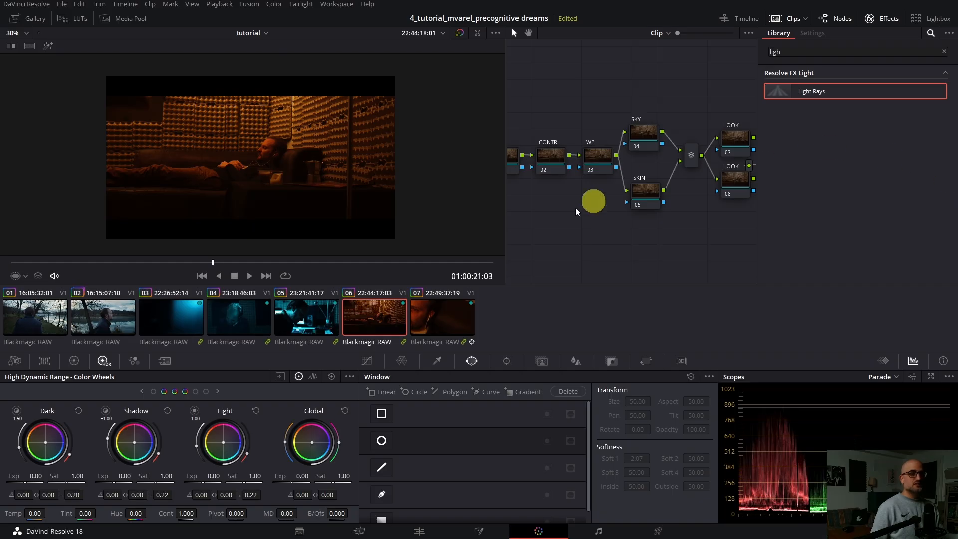
click(887, 22)
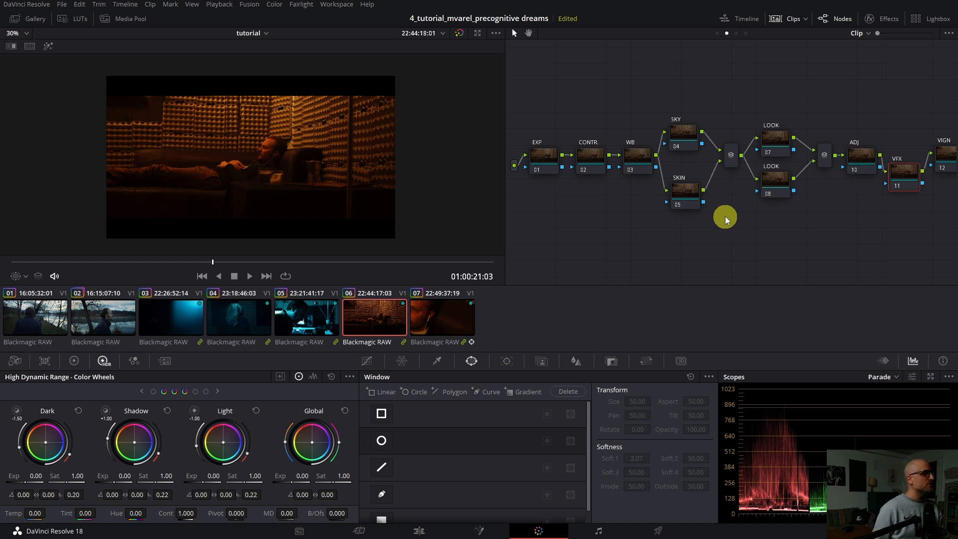
drag(902, 171, 904, 175)
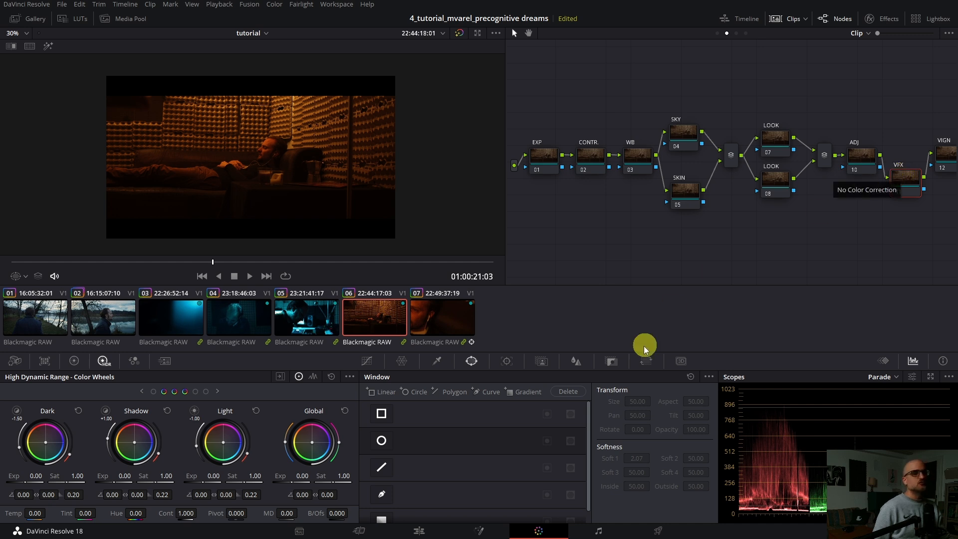
click(550, 157)
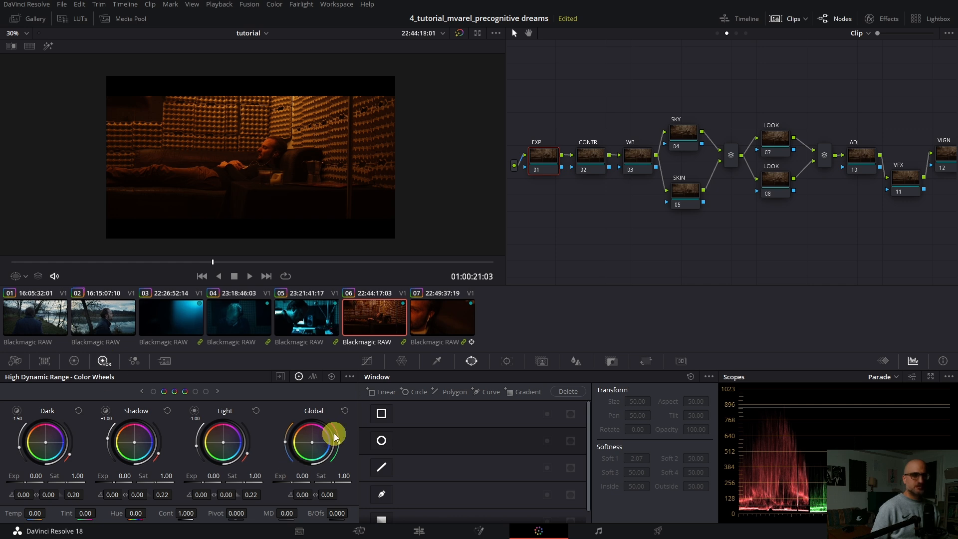
drag(334, 433, 334, 433)
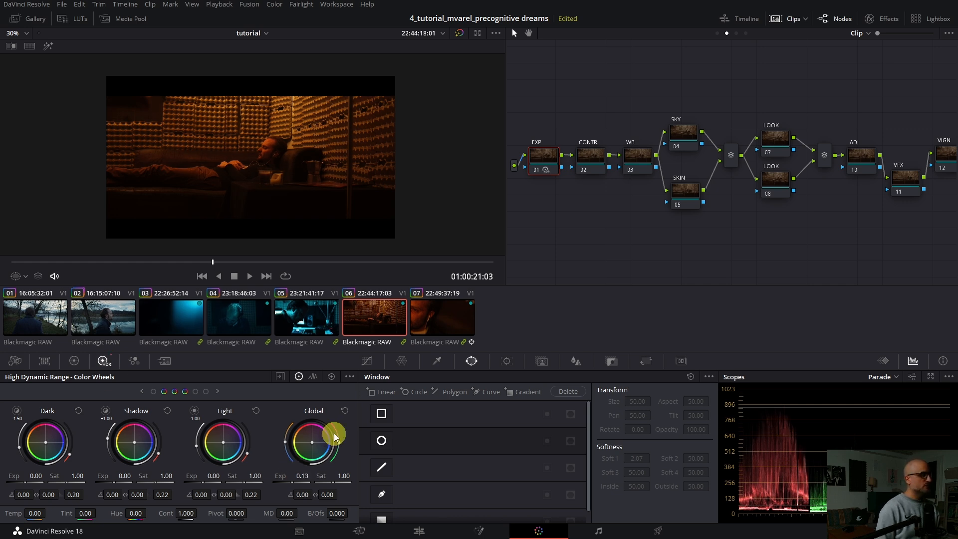
scroll(251, 133, up, 3)
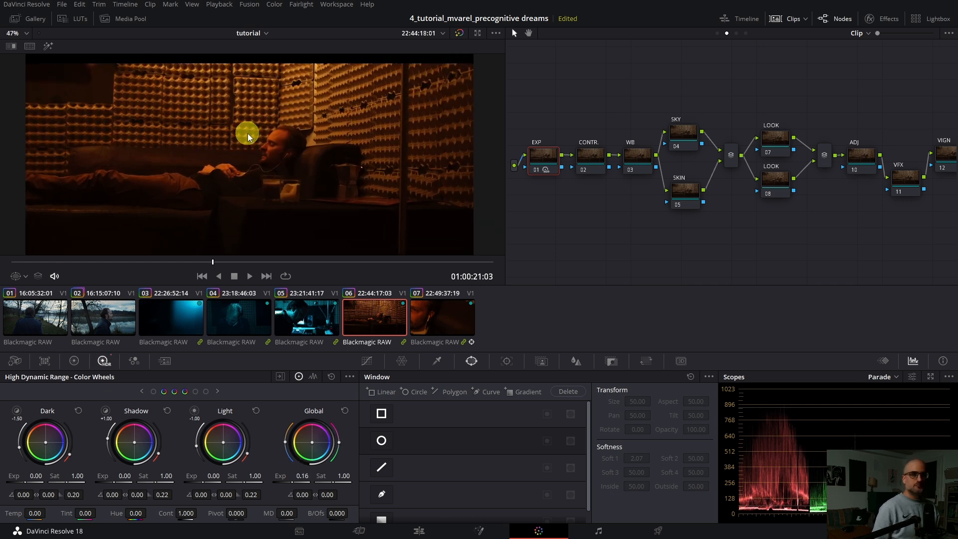
click(785, 22)
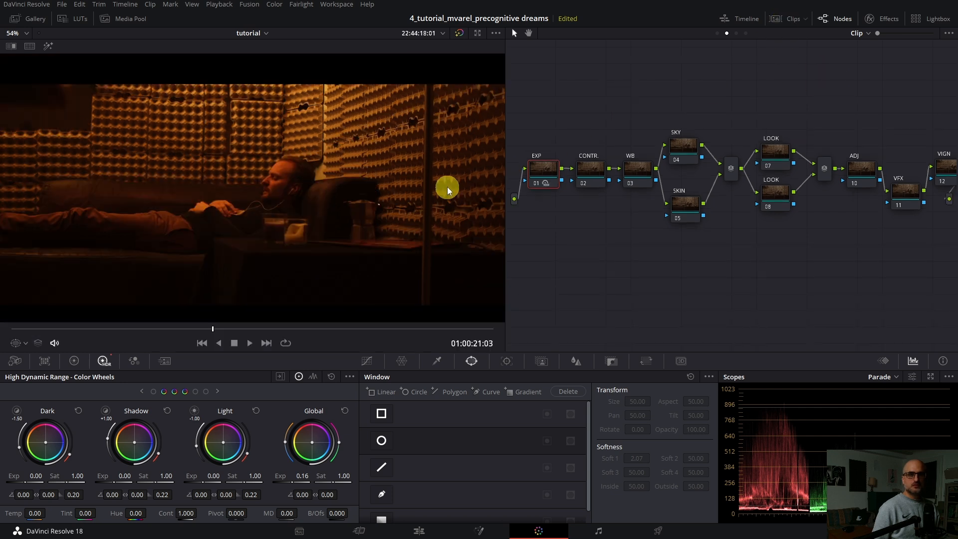
drag(302, 476, 315, 476)
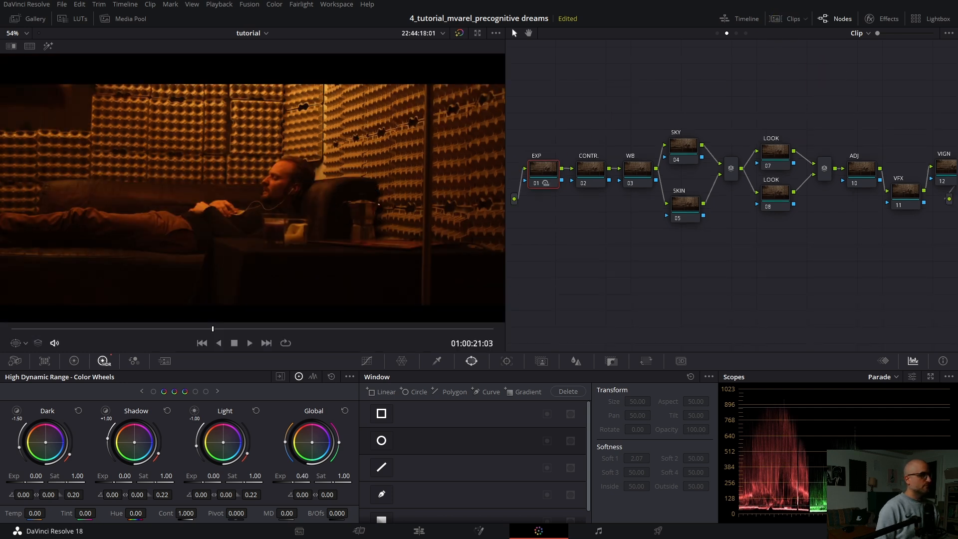
key(ctrl+d)
key(ctrl+d)
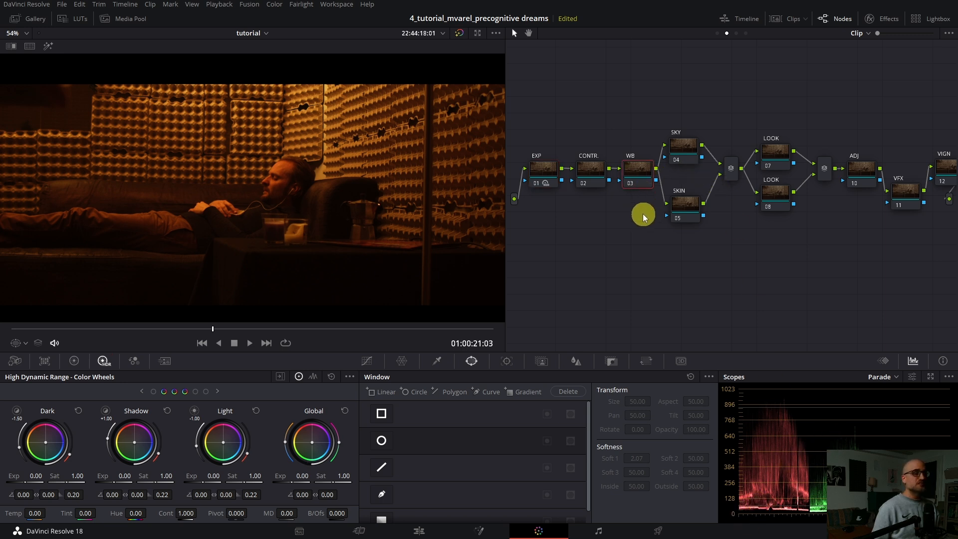
Cool the sixth clip's log shadows on the WB node to -0.04 red, 0.02 green and 0.06 blue, and compare before and after
click(328, 376)
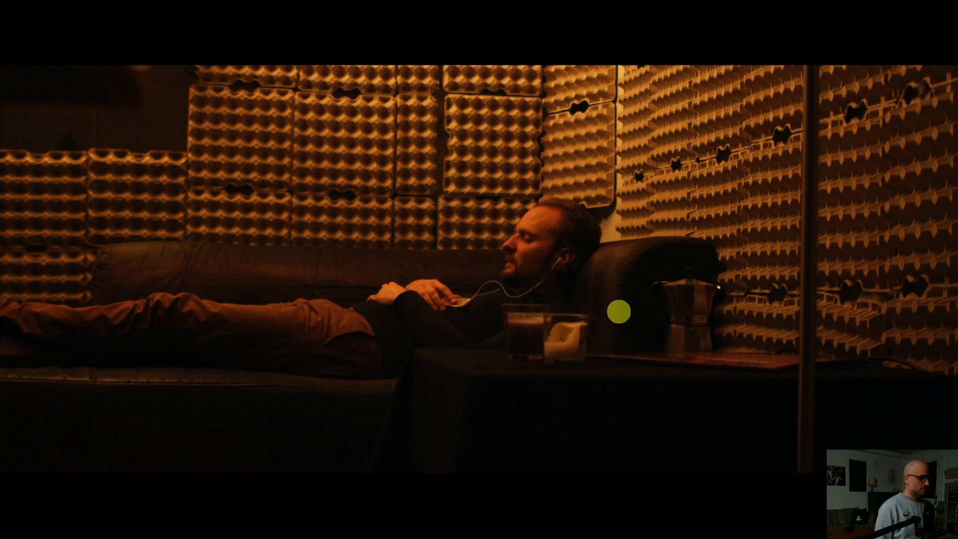
key(Escape)
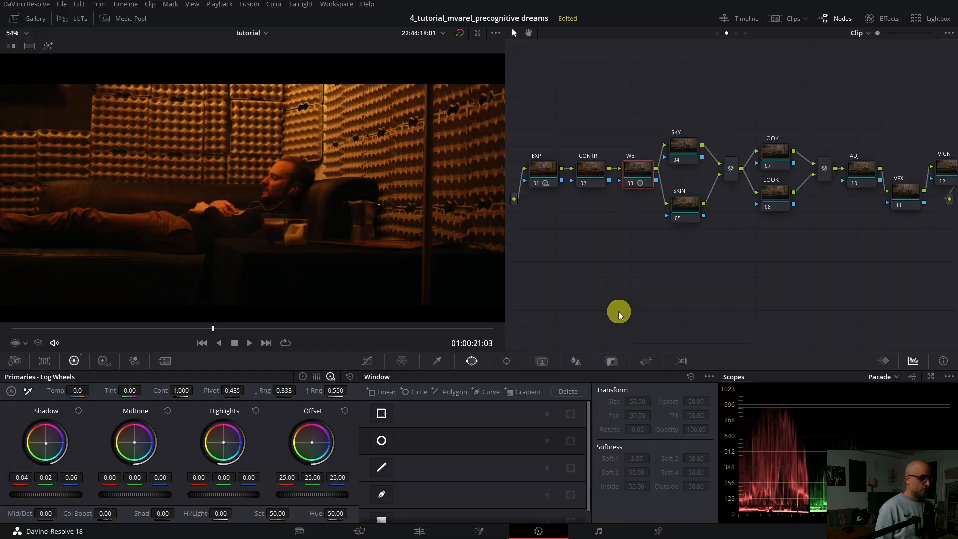
key(alt+z)
key(ctrl+d)
key(ctrl+d)
Lower the saturation of the sixth clip's LOOK node 07 to 29.12, and judge the change full screen
click(776, 152)
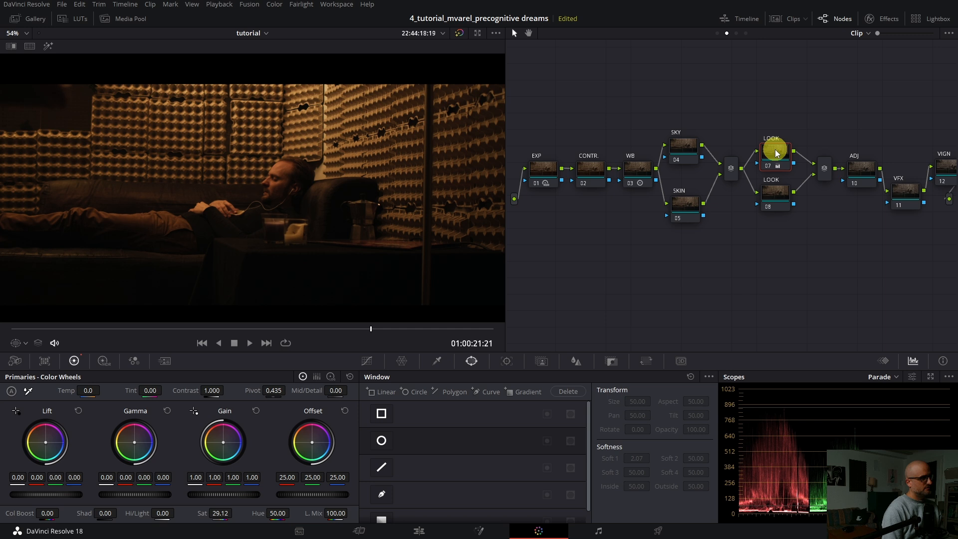
key(ctrl+f)
key(ctrl+d)
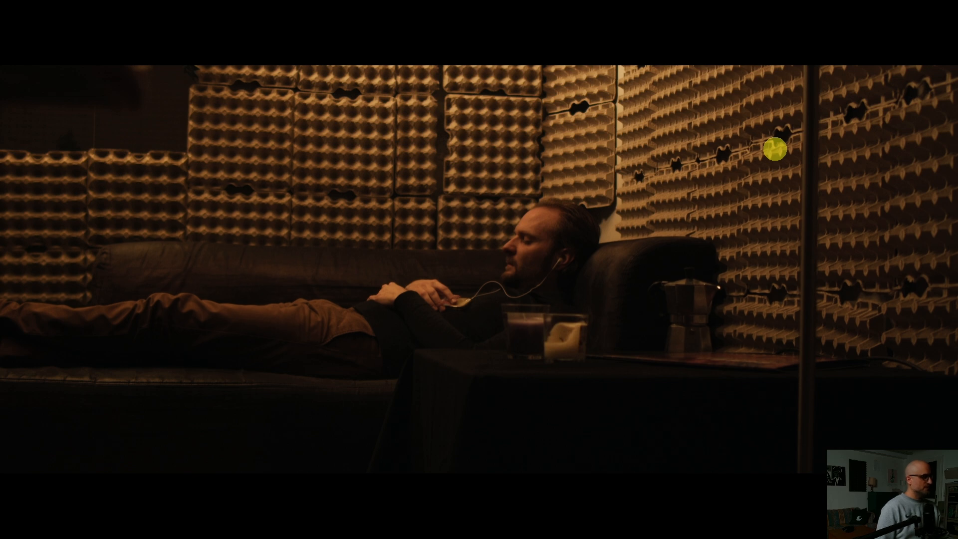
key(ctrl+f)
Set LOOK node 08's gamma to 0.01 red and -0.02 blue and its log shadows to -0.02, 0.01, 0.02, and review full screen
click(775, 195)
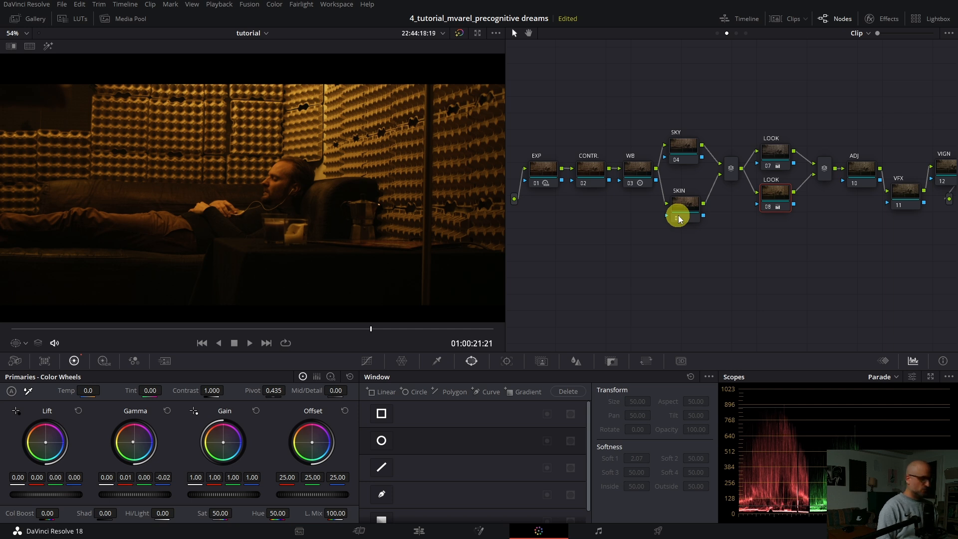
key(alt+z)
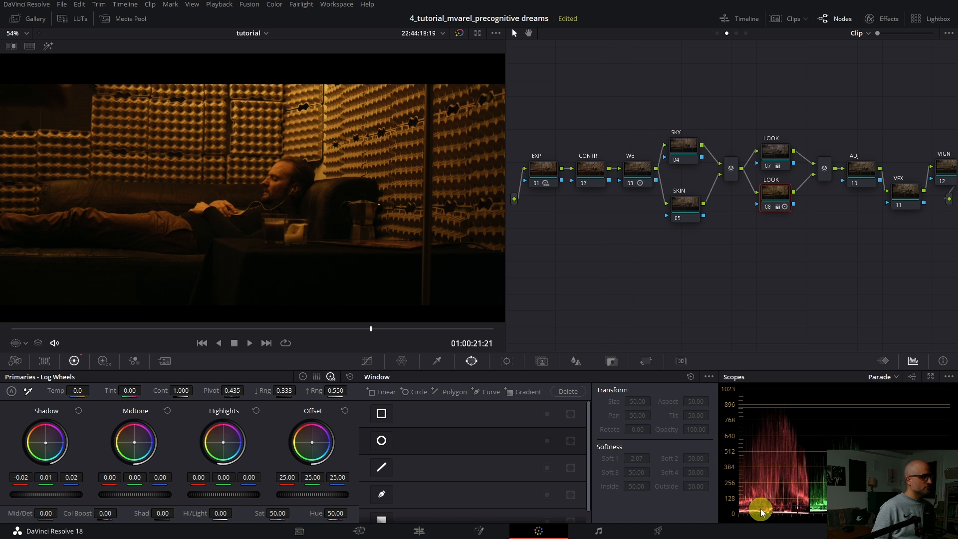
click(775, 156)
key(ctrl+f)
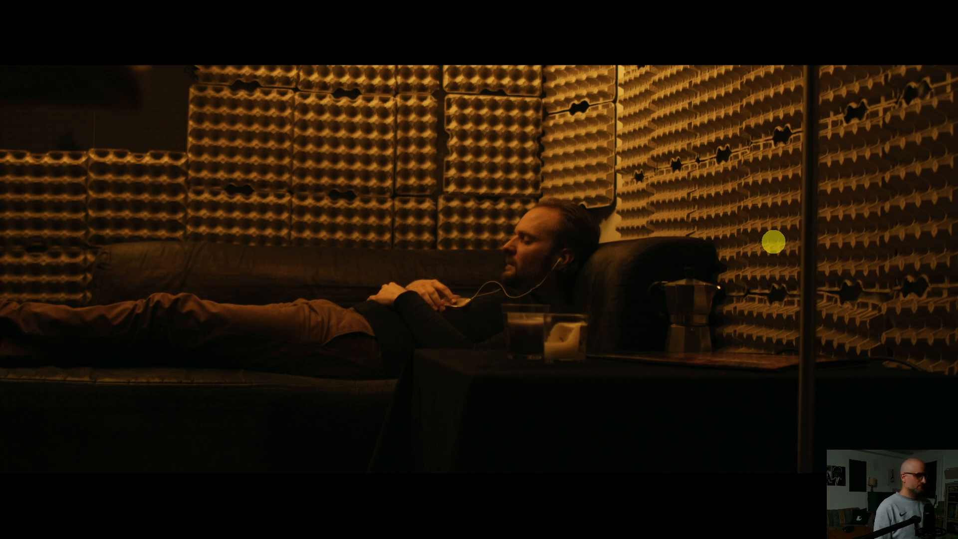
key(ctrl+f)
Shape the sixth clip's circular VIGN window to size 60.07, aspect 70.20, pan 49.00, tilt 52.31 and softness 4.87
drag(750, 214, 712, 207)
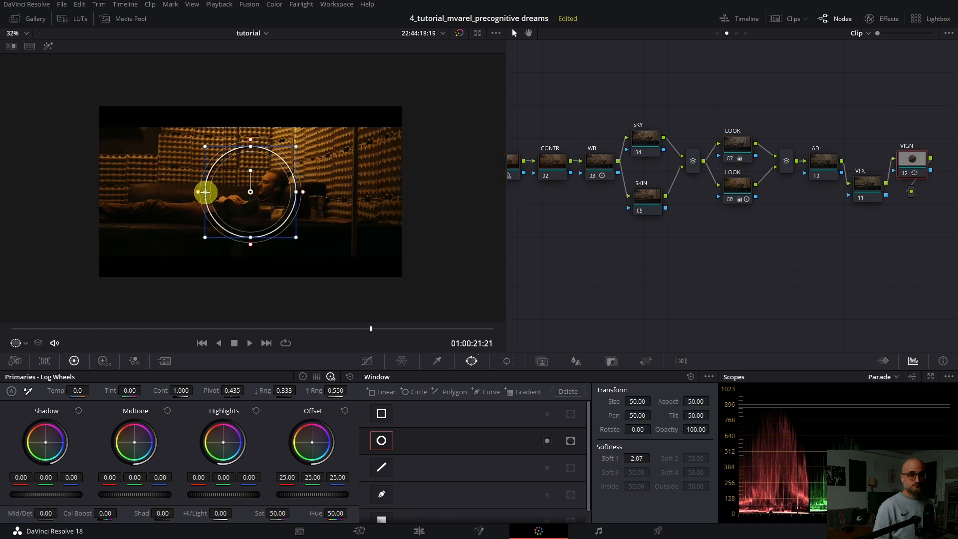
drag(205, 191, 113, 192)
drag(250, 238, 238, 214)
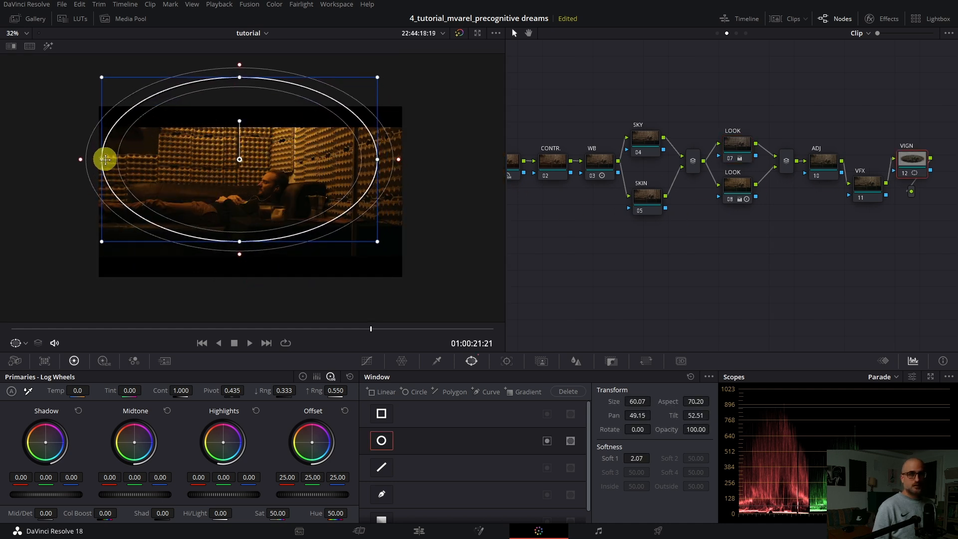
drag(80, 160, 65, 160)
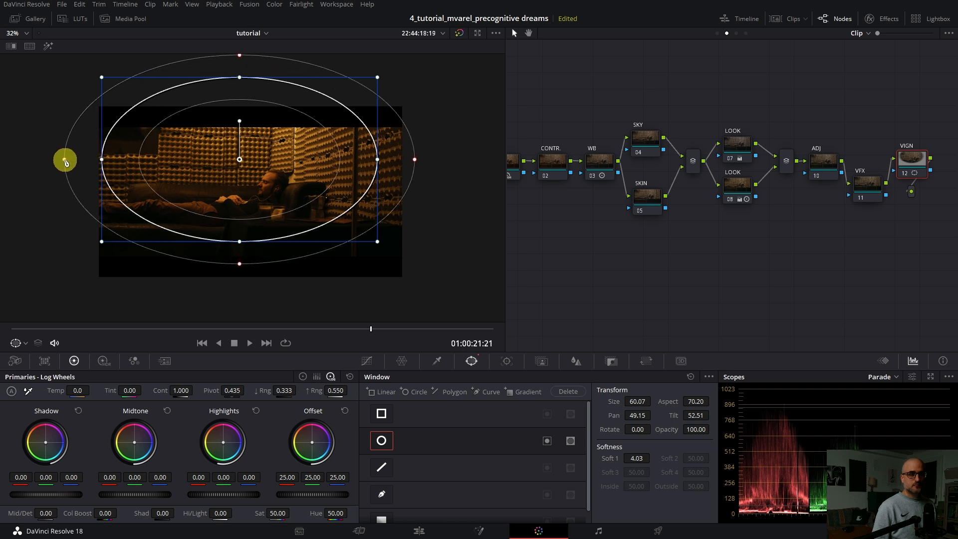
mouse_move(176, 179)
mouse_down()
mouse_move(177, 168)
mouse_move(174, 180)
mouse_up()
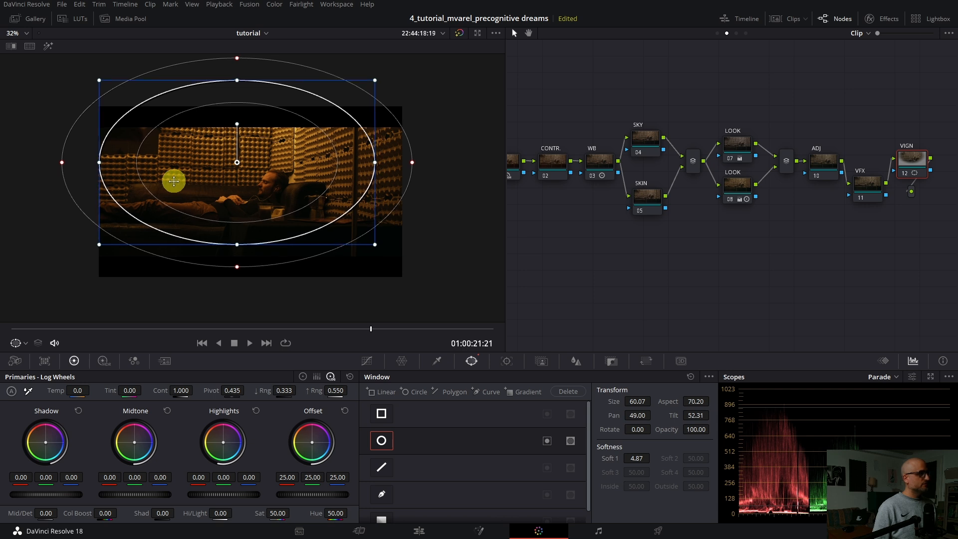
Reshape and invert the sixth clip's VIGN window to size 70.14, aspect 38.21, pan 48.96, tilt 52.27 and softness 6.26, and review full screen
drag(236, 244, 236, 316)
drag(99, 162, 118, 165)
drag(388, 162, 398, 162)
click(547, 441)
click(17, 343)
scroll(211, 246, up, 3)
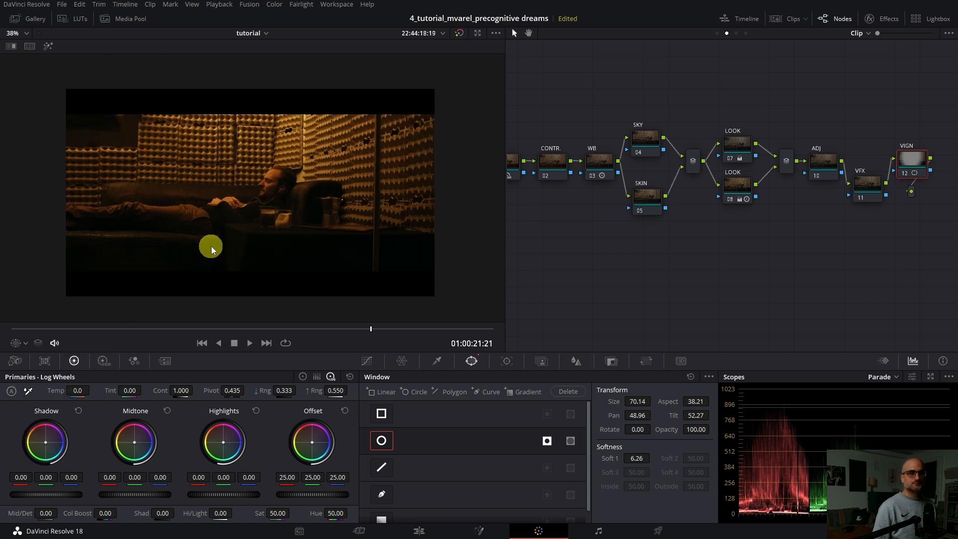
key(ctrl+f)
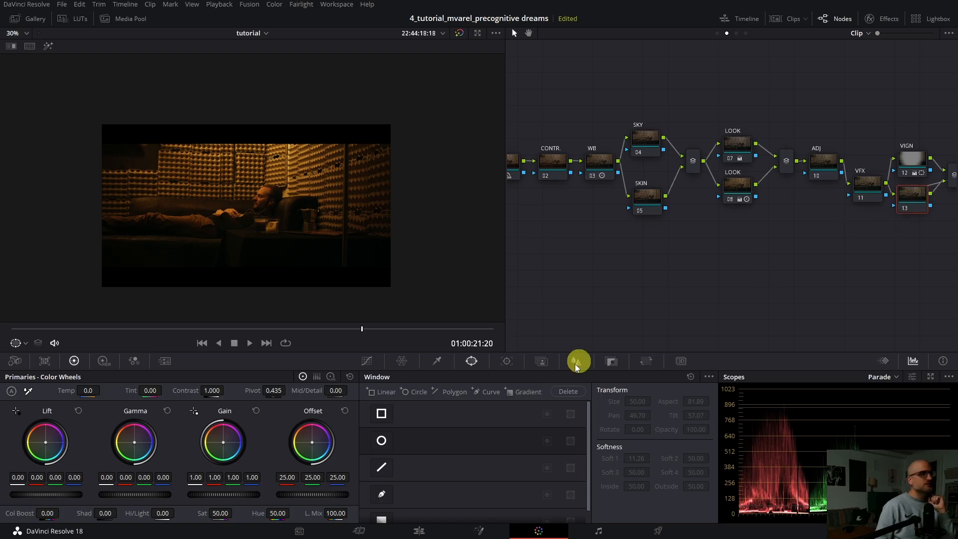
Add a circular window to node 13 over the upper frame with size 50.00, aspect 82.71, pan 49.09 and tilt 57.16
click(381, 440)
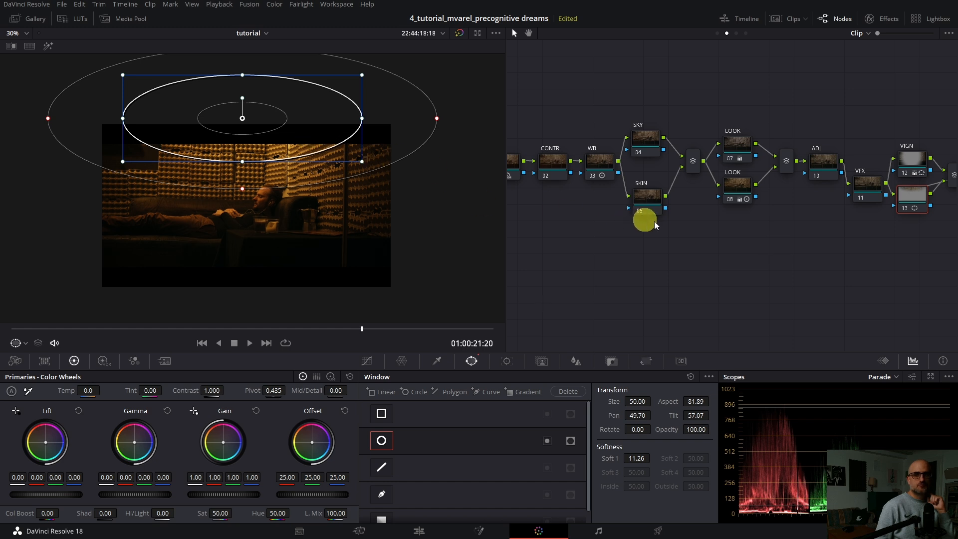
drag(250, 124, 249, 130)
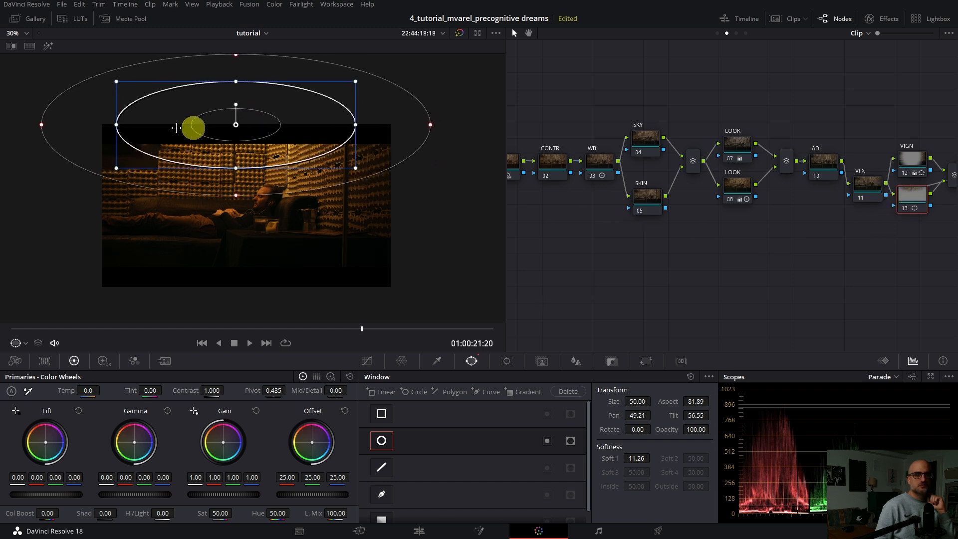
drag(120, 124, 110, 125)
drag(236, 138, 258, 150)
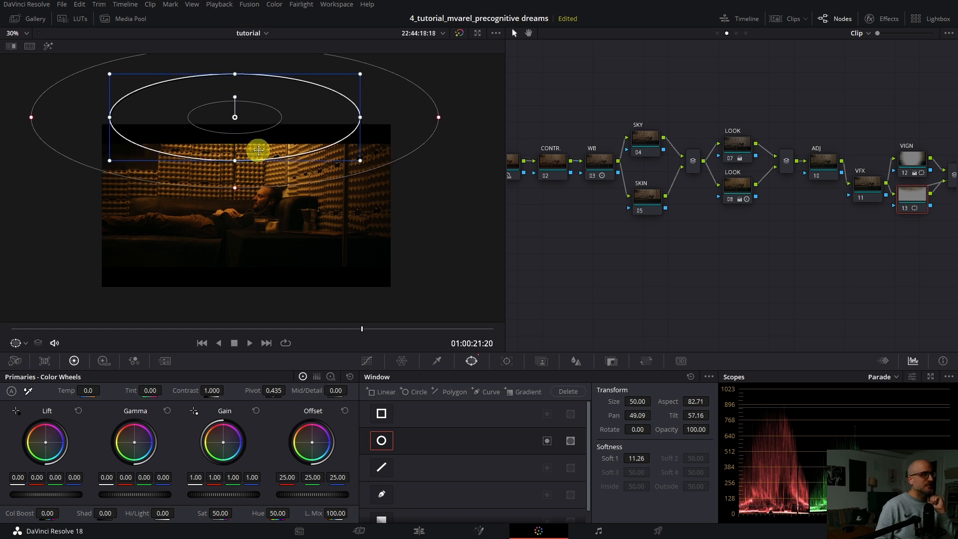
Hide the window overlay and raise node 13's lift to 0.01 and gamma to 0.03
click(24, 343)
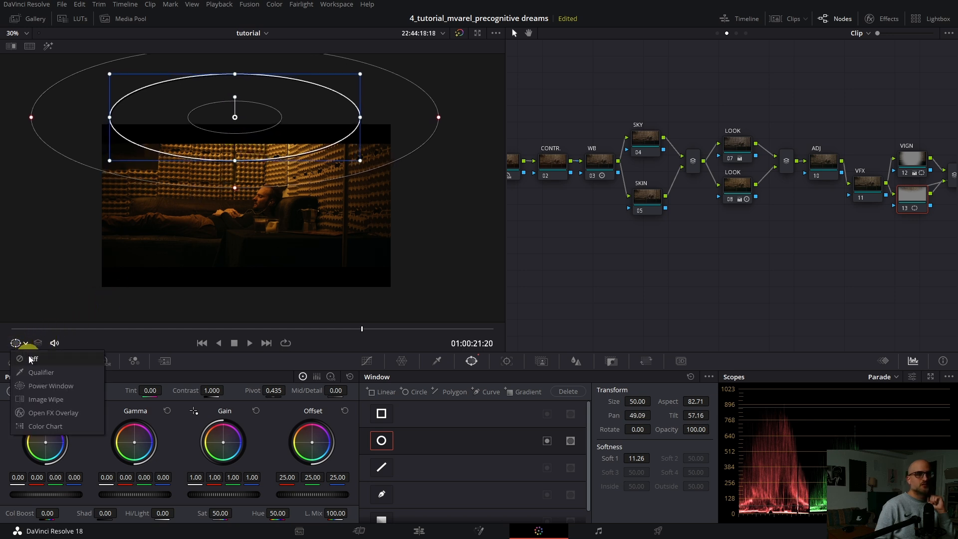
click(28, 357)
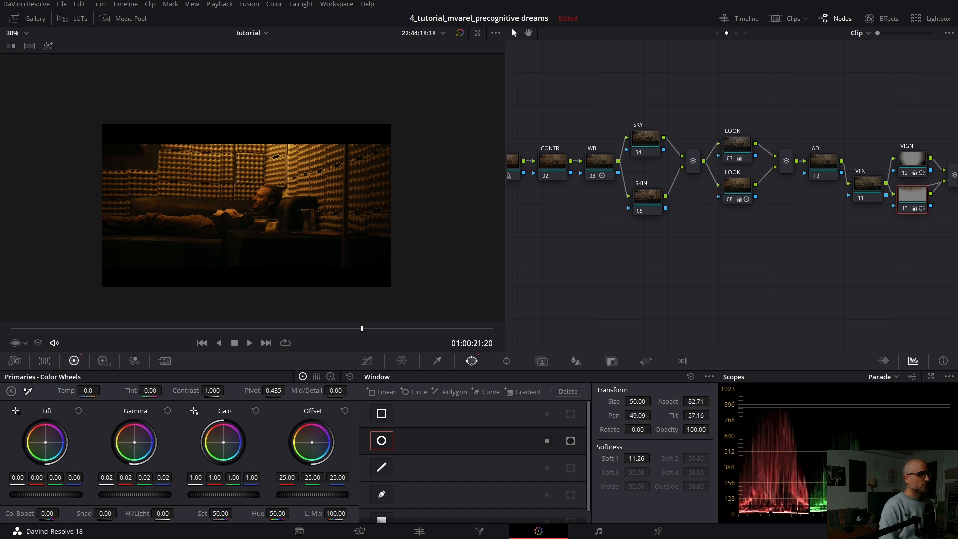
drag(46, 495, 53, 494)
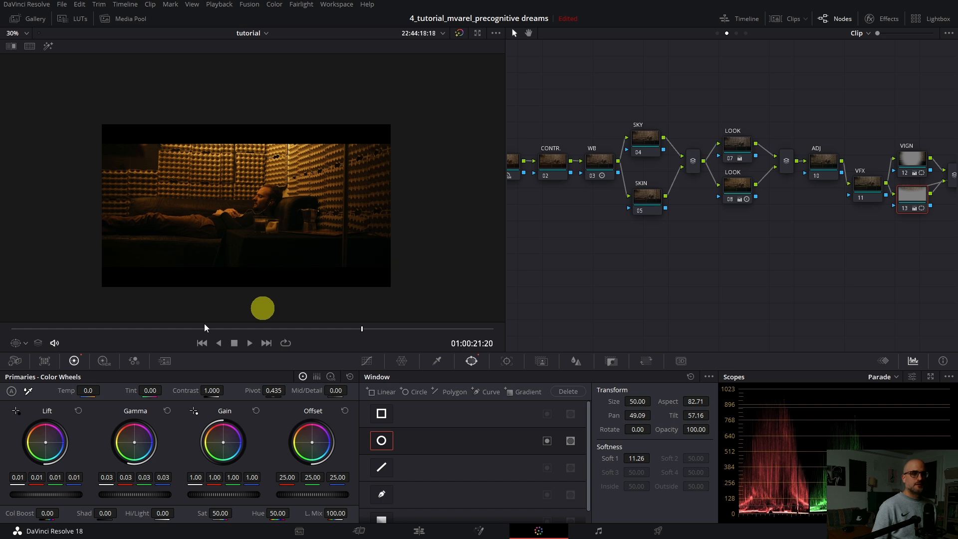
Refine node 13's window to size 52.47, aspect 79.29, pan 49.46, tilt 57.80 and softness 16.50, and judge it without the overlay
click(18, 343)
click(35, 384)
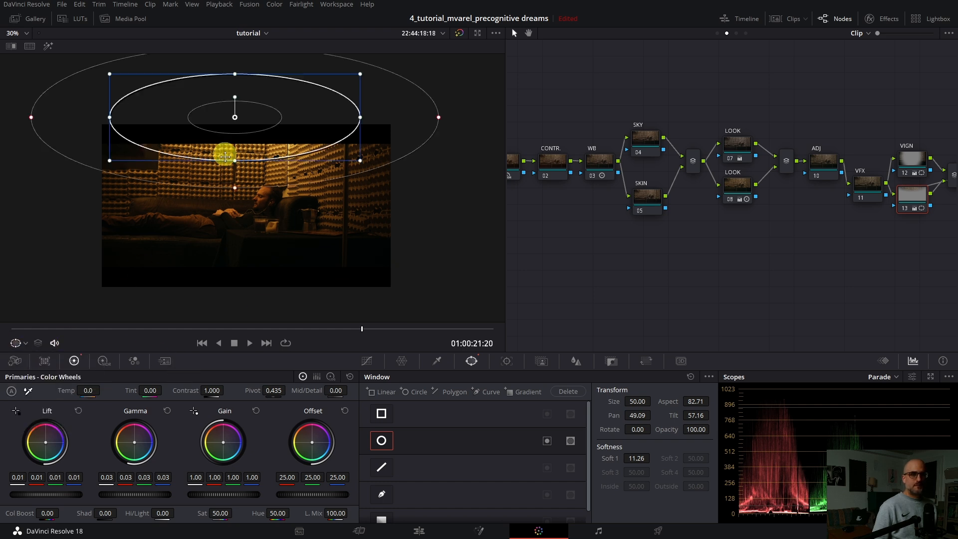
drag(235, 163, 235, 170)
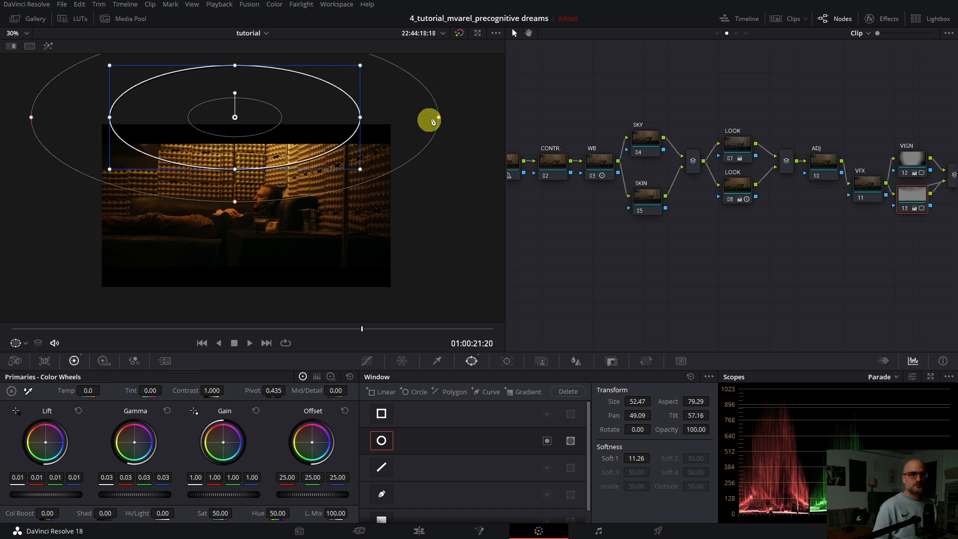
drag(439, 118, 472, 116)
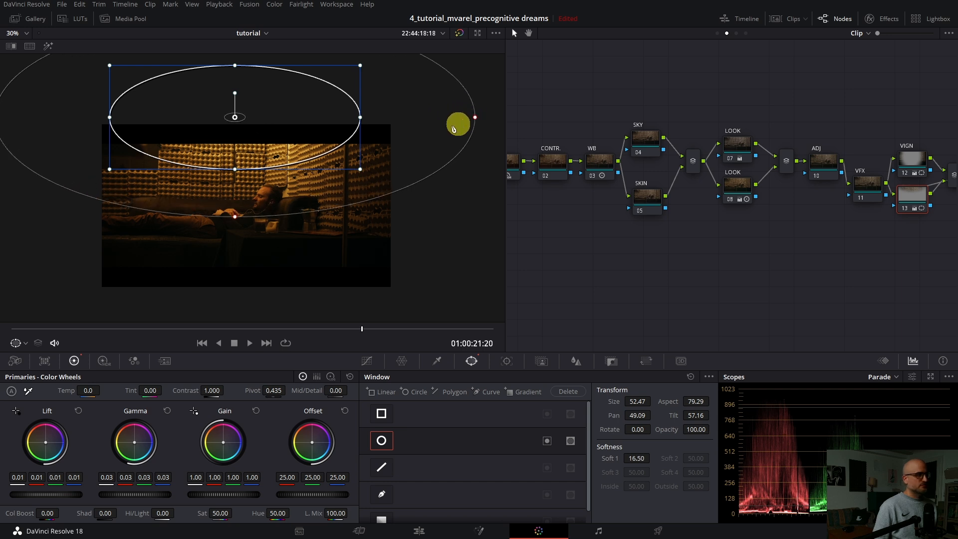
mouse_move(278, 124)
mouse_down()
mouse_move(281, 86)
mouse_move(282, 128)
mouse_up()
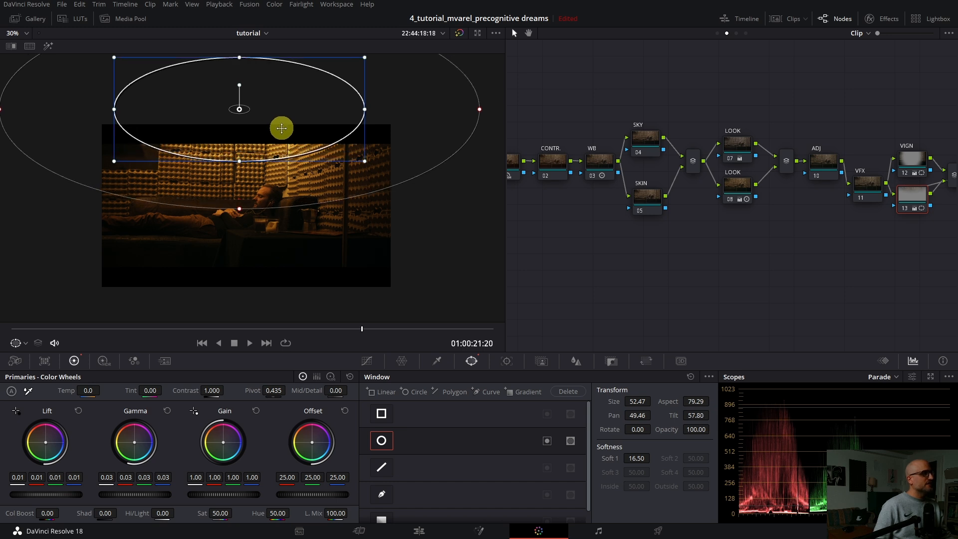
click(20, 343)
click(26, 362)
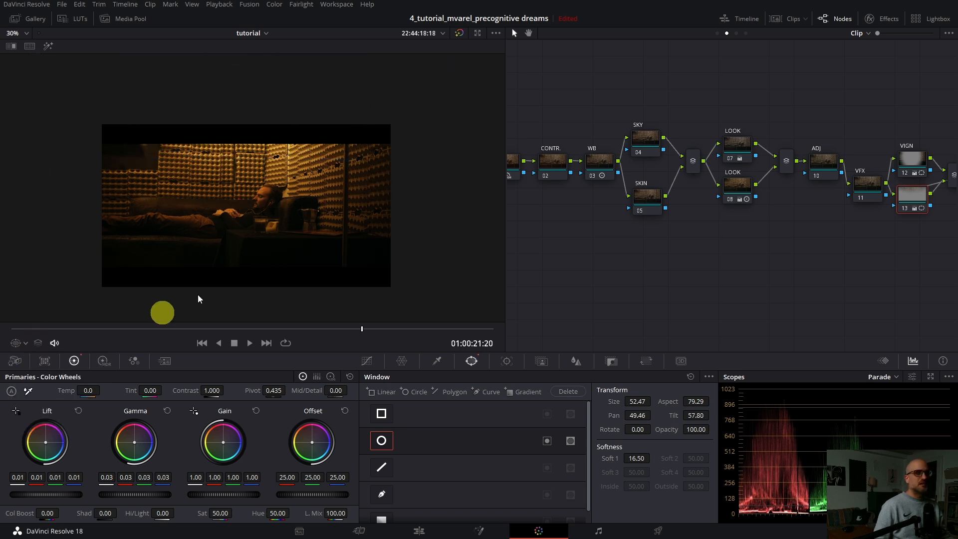
scroll(250, 259, up, 2)
scroll(312, 220, up, 2)
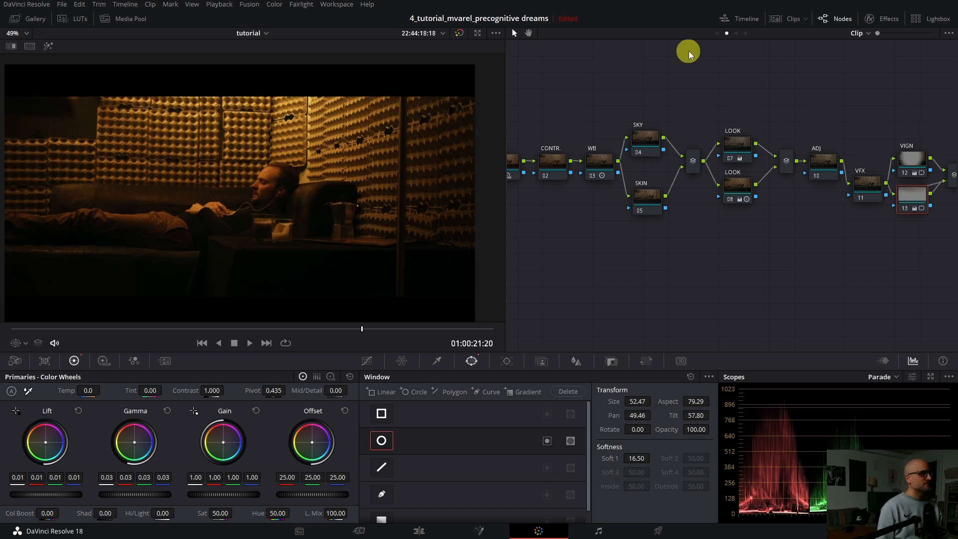
Copy the sixth clip's grade onto the seventh clip and scrub to a frame showing the face
key(Down)
click(781, 20)
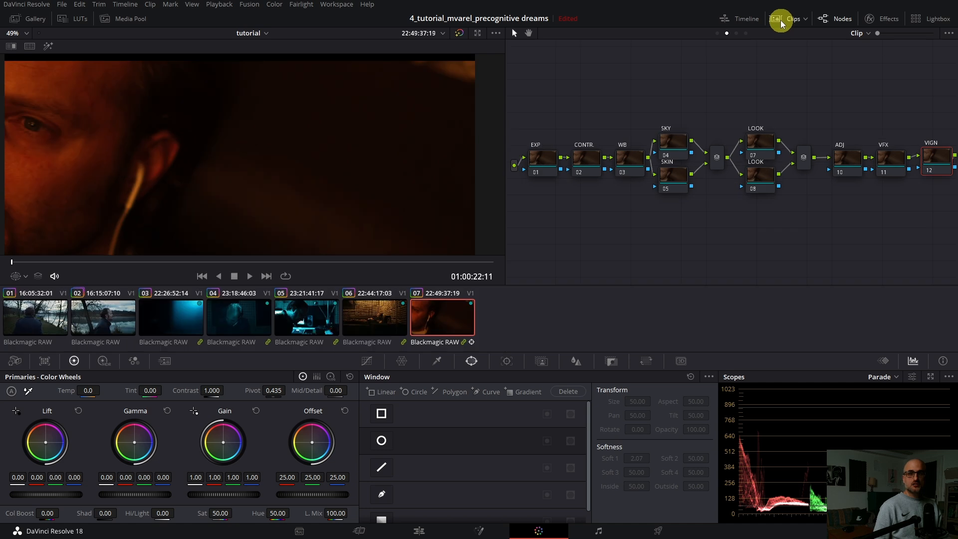
middle_click(378, 318)
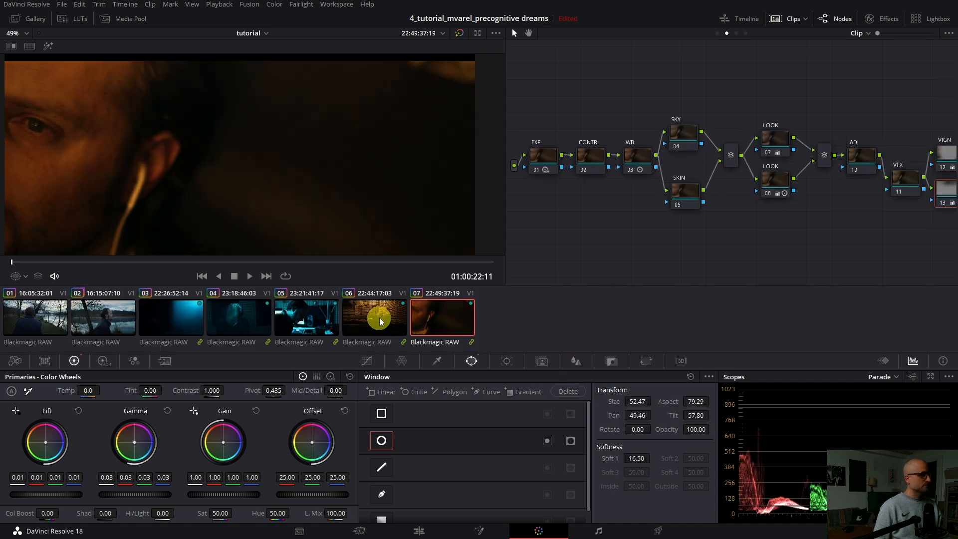
drag(194, 265, 293, 261)
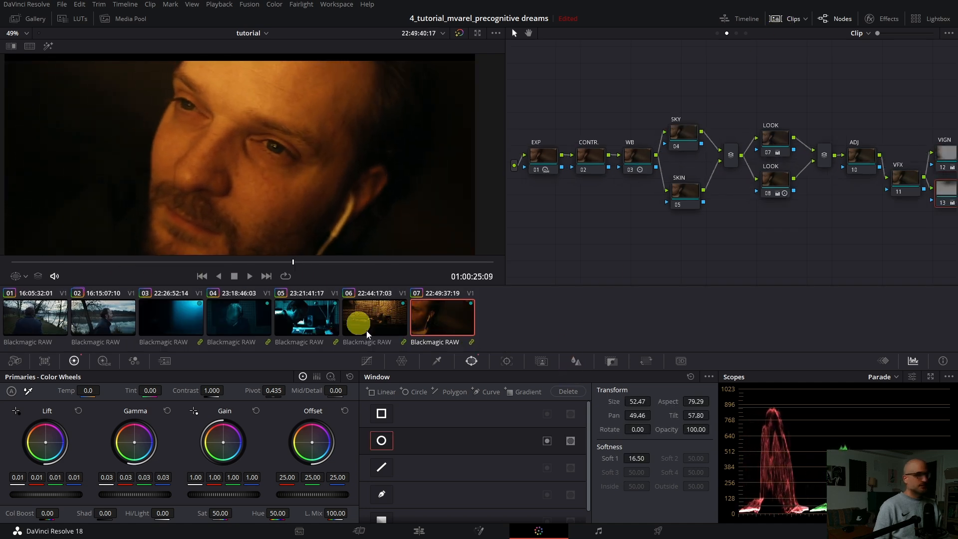
Stabilize the seventh clip on the Edit page in Perspective mode with zoom enabled, and return to the Color page
click(419, 531)
click(851, 184)
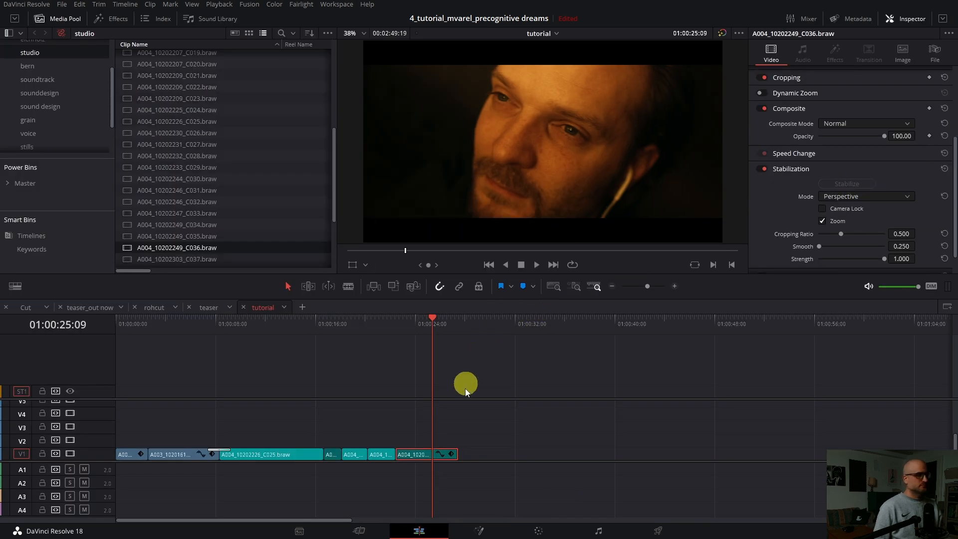
click(539, 531)
Play the sixth and seventh clips in sequence and review the transition full screen
drag(253, 262, 19, 258)
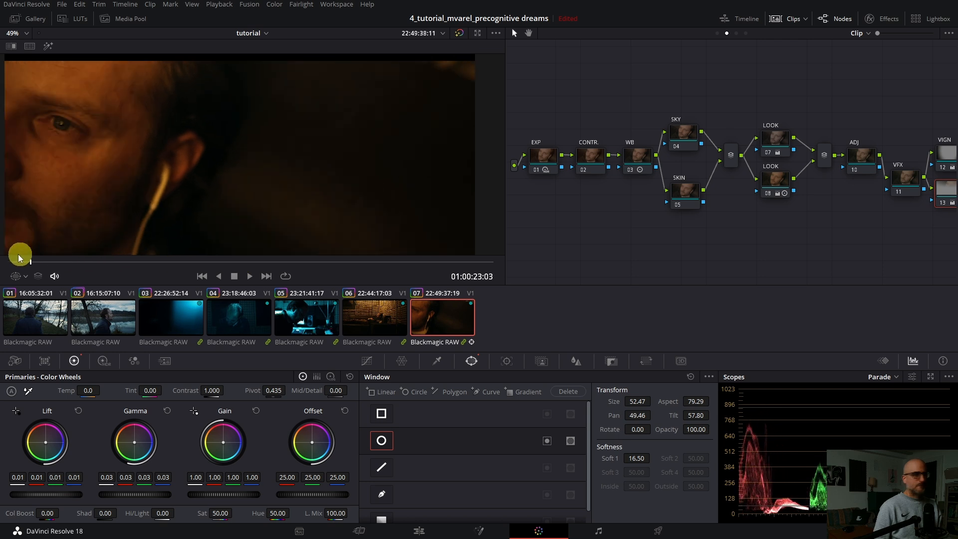
click(369, 316)
key(space)
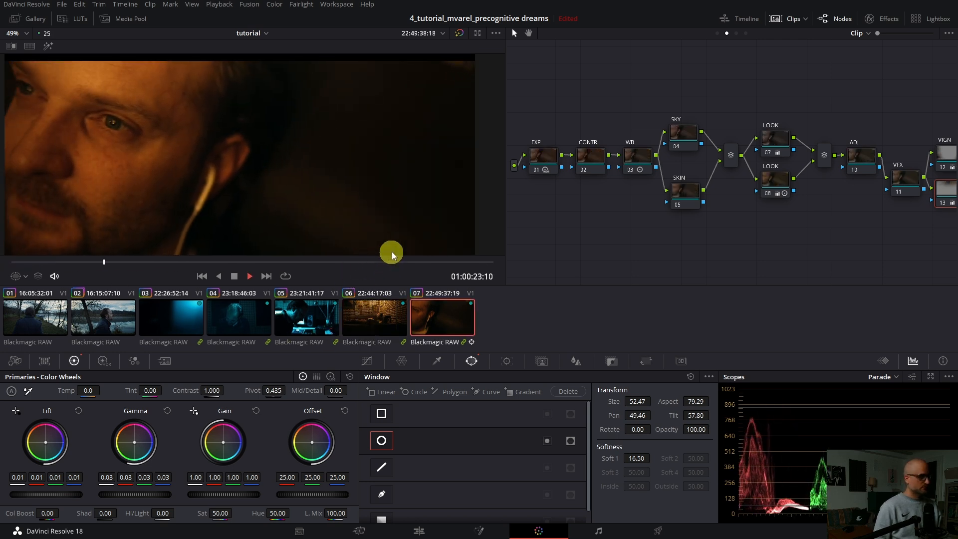
key(ctrl+f)
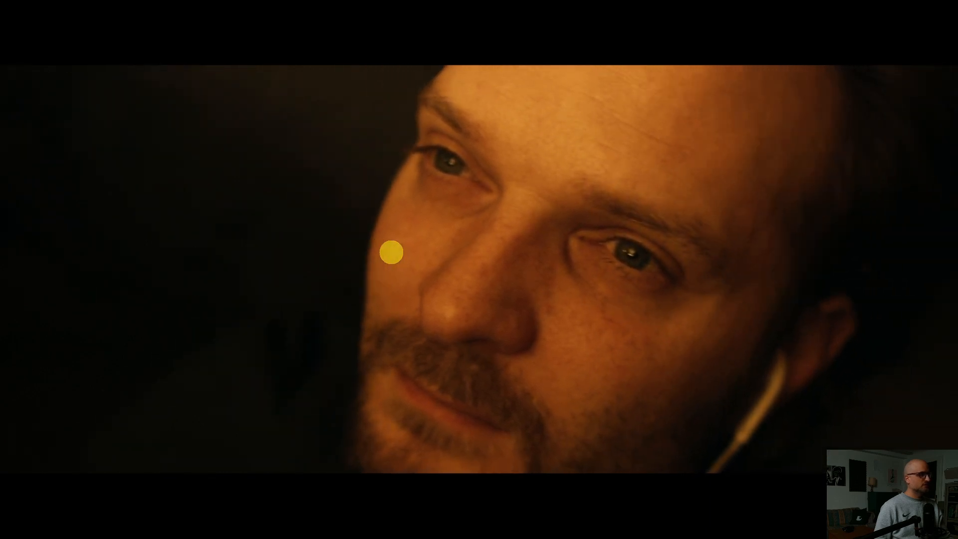
key(Escape)
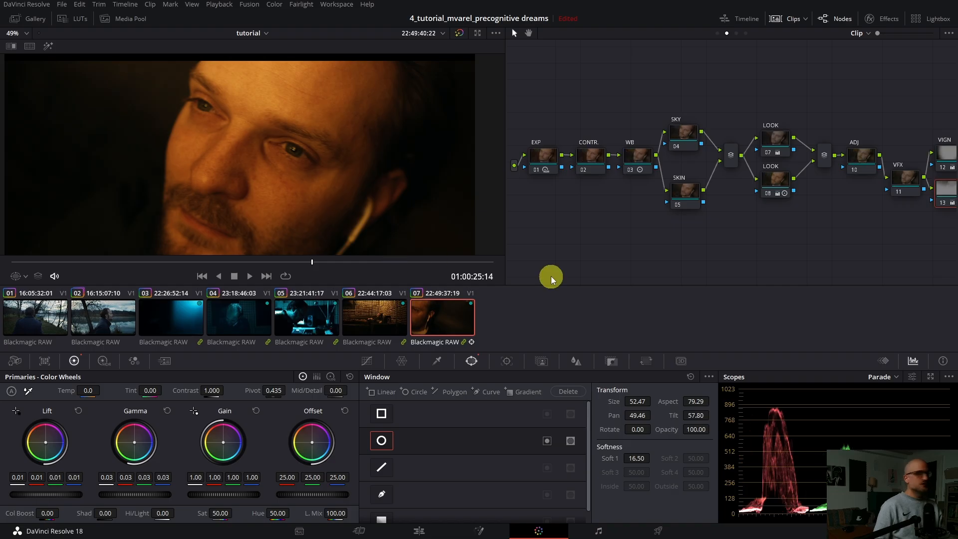
Copy the fifth clip's VFX node with Light Rays onto the seventh clip's VFX node 11 and move to a frame showing the face
drag(882, 220, 773, 225)
click(829, 186)
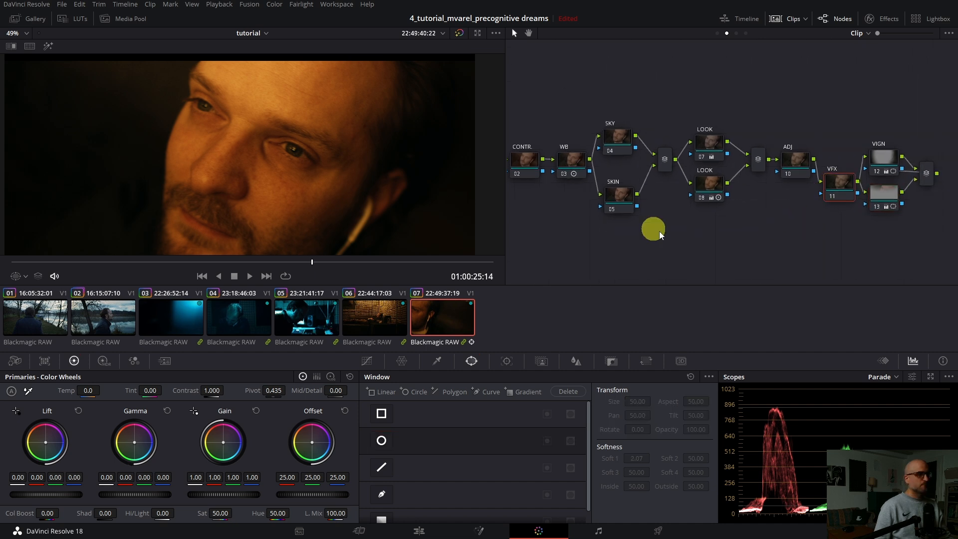
click(316, 316)
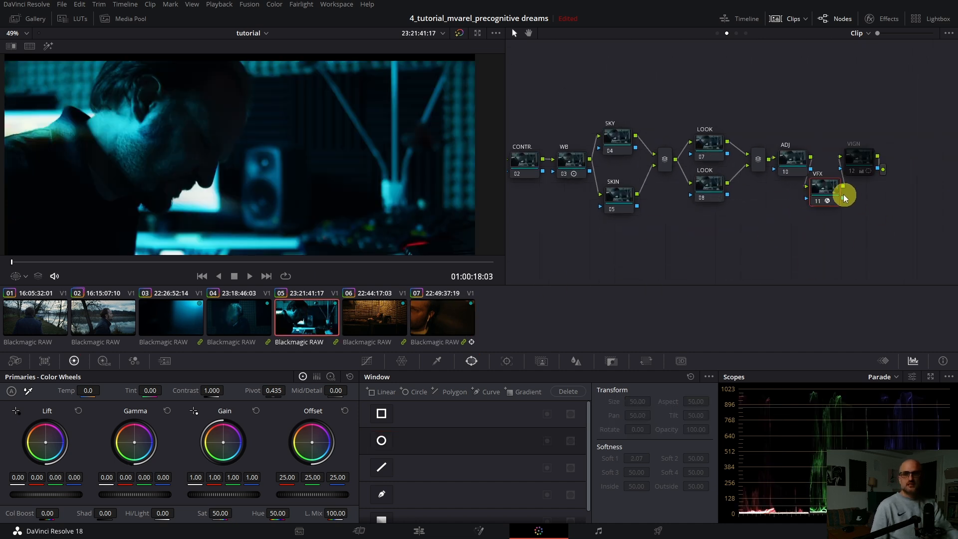
click(412, 316)
click(840, 195)
key(ctrl+v)
drag(107, 261, 301, 260)
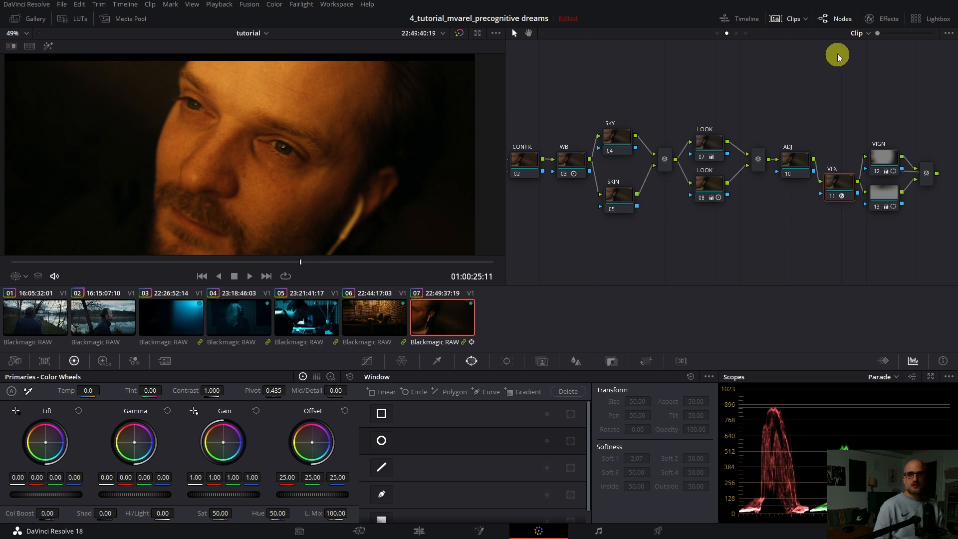
Set the seventh clip's Light Rays to source threshold 0.211, position X 2.000, length 0.715, soften 0.000 and brightness 0.283
click(883, 19)
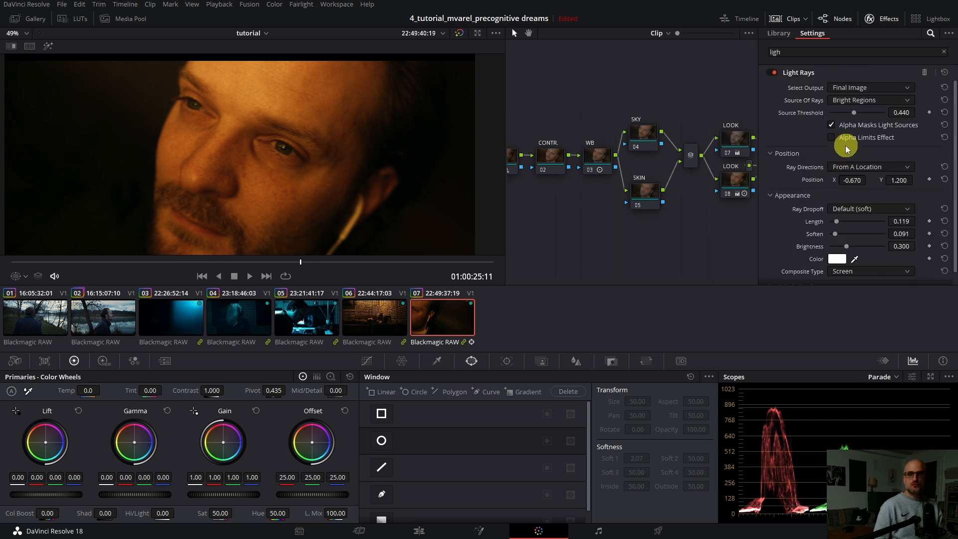
drag(837, 221, 857, 221)
drag(854, 112, 842, 115)
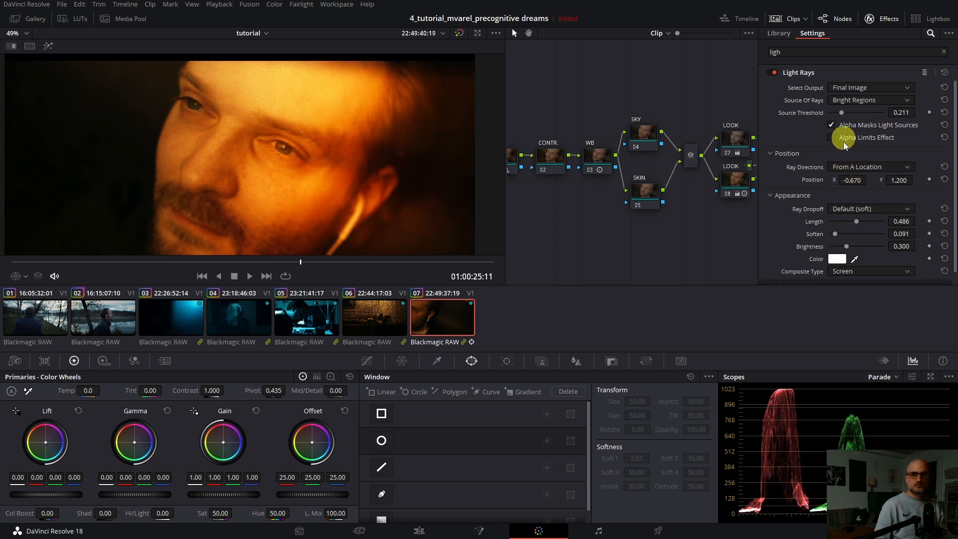
drag(850, 184, 674, 277)
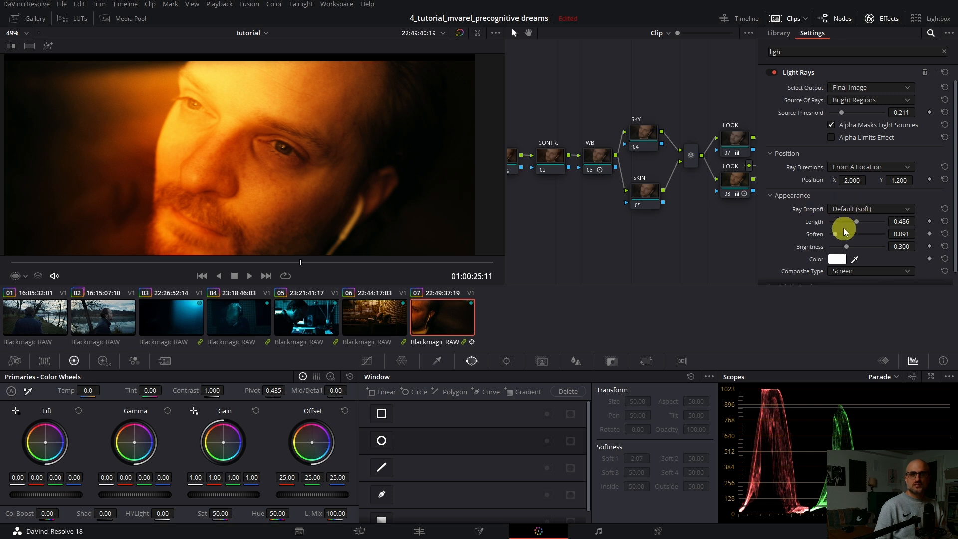
drag(858, 223, 849, 248)
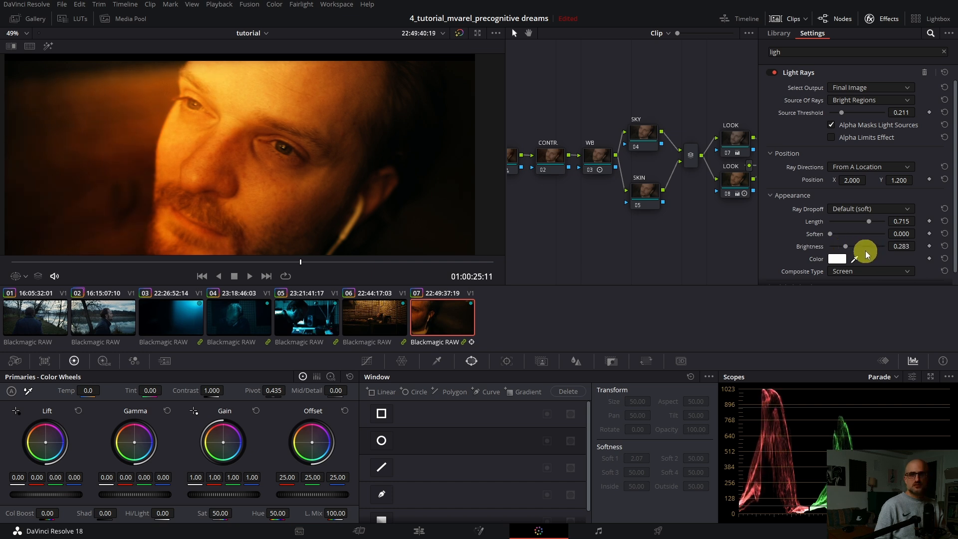
click(884, 19)
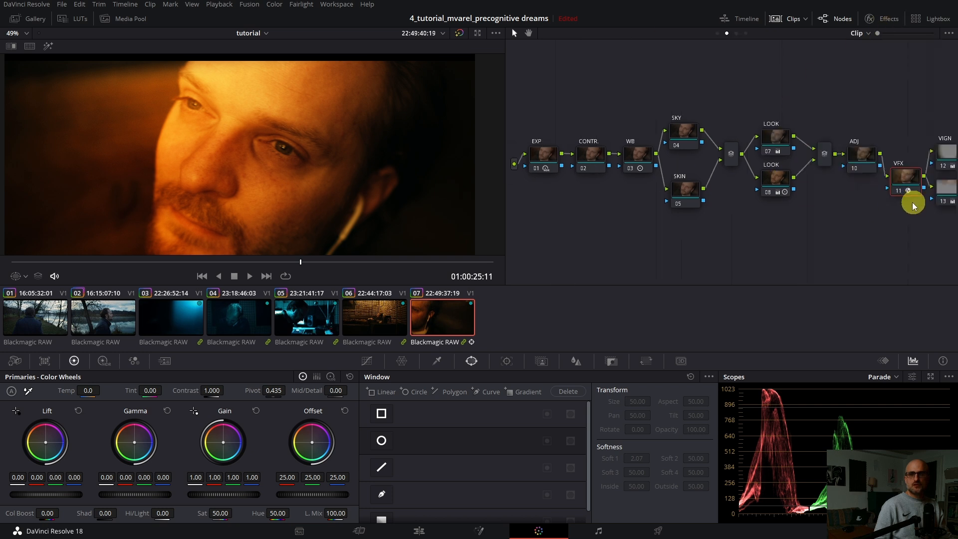
Lower the saturation of the seventh clip's LOOK node 07 to 19.82
drag(849, 198, 759, 220)
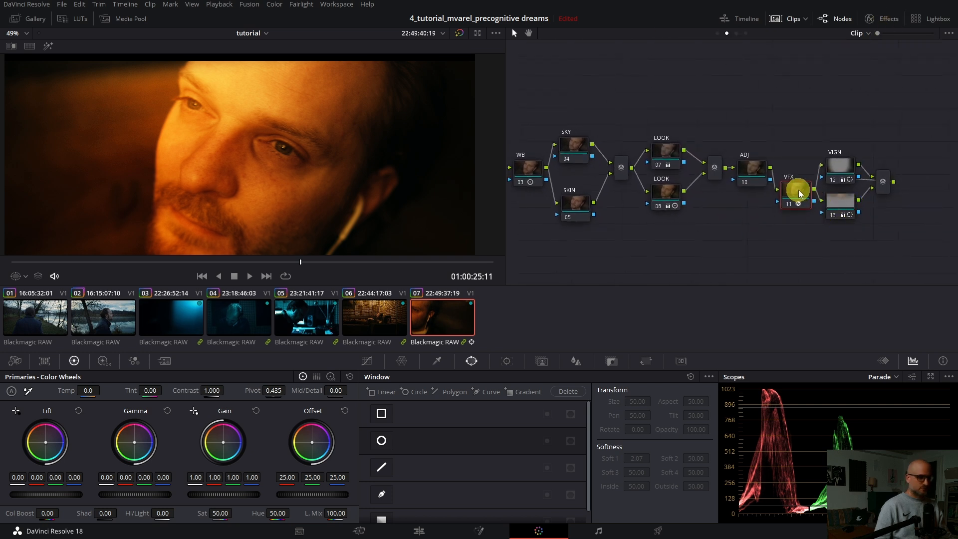
click(665, 152)
click(667, 153)
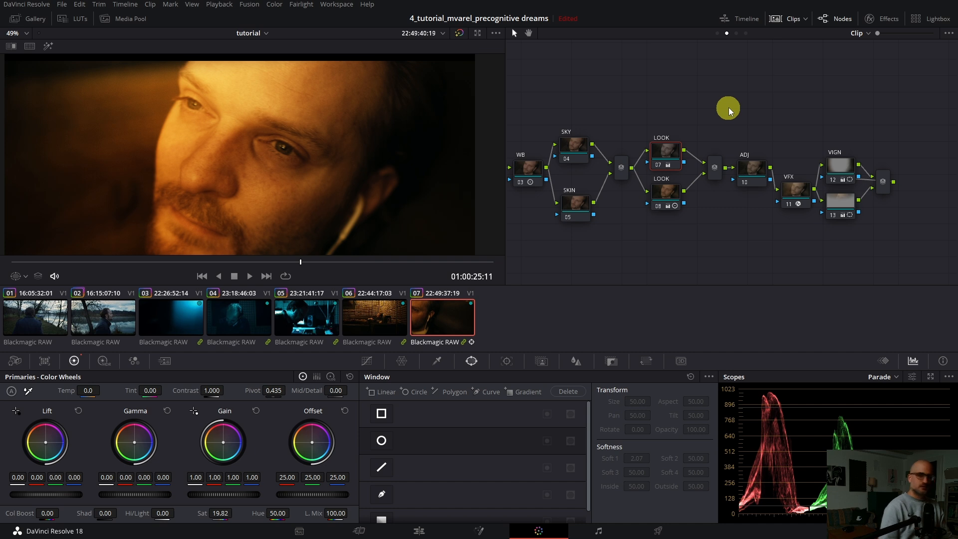
Set the seventh clip's ADJ node to gain 0.95 and saturation 50.02, and play it against the sixth clip
click(777, 188)
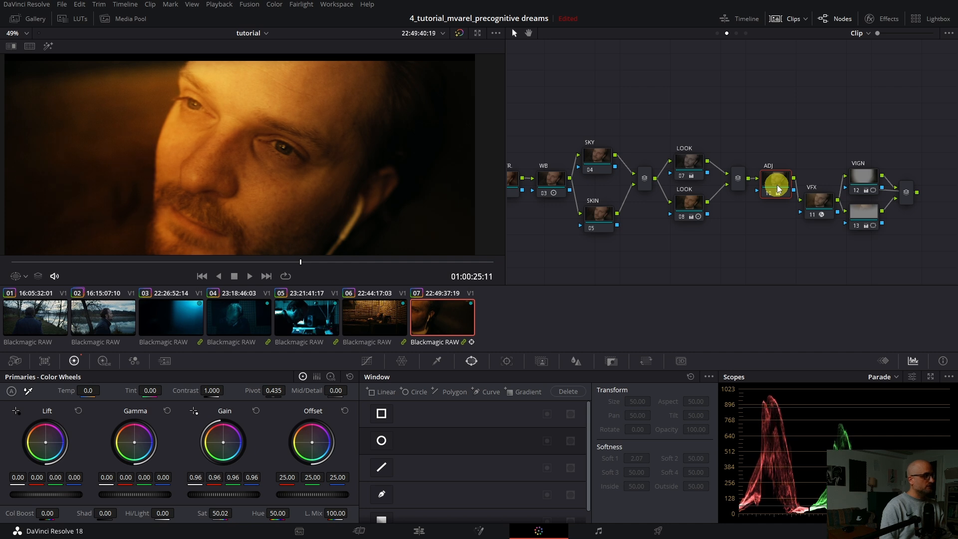
key(Up)
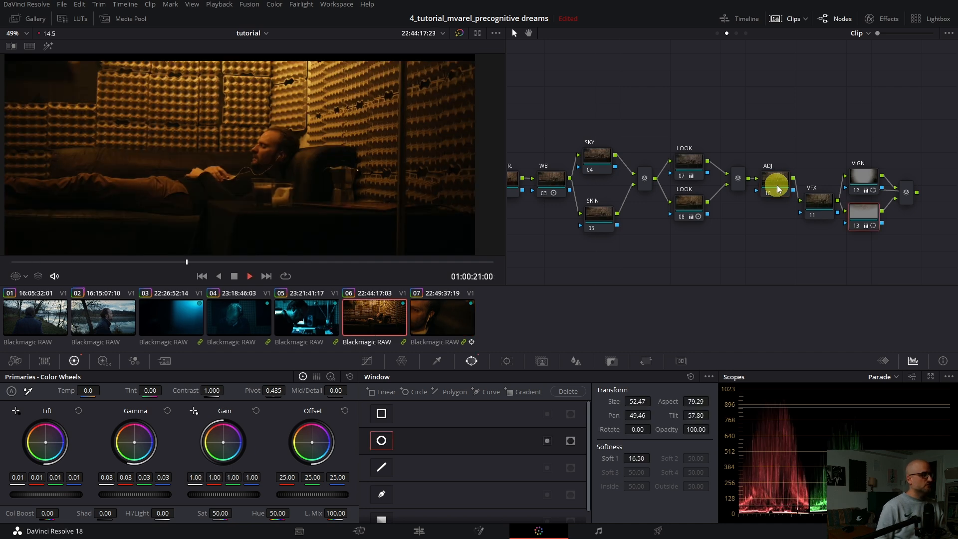
key(Down)
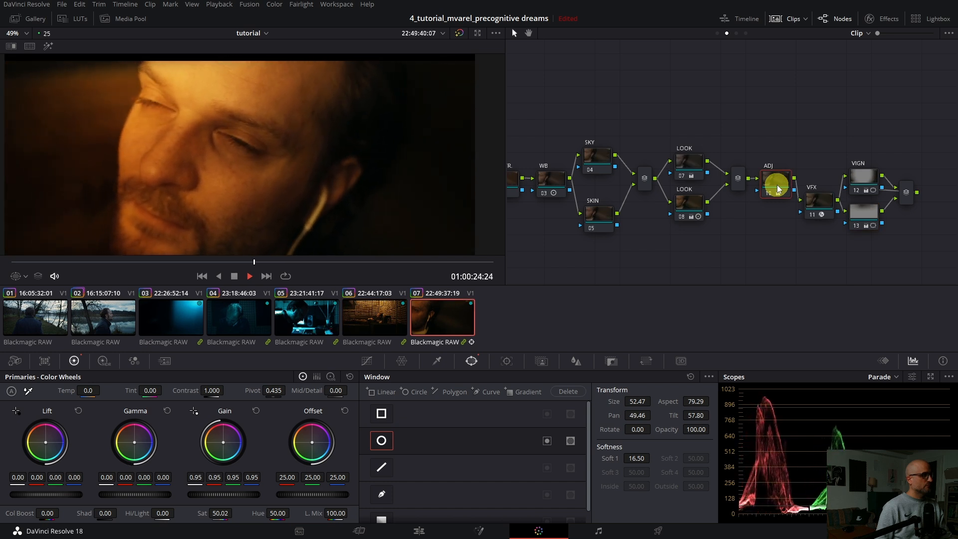
Stop playback and disable the seventh clip's lower vignette node 13
key(space)
click(865, 215)
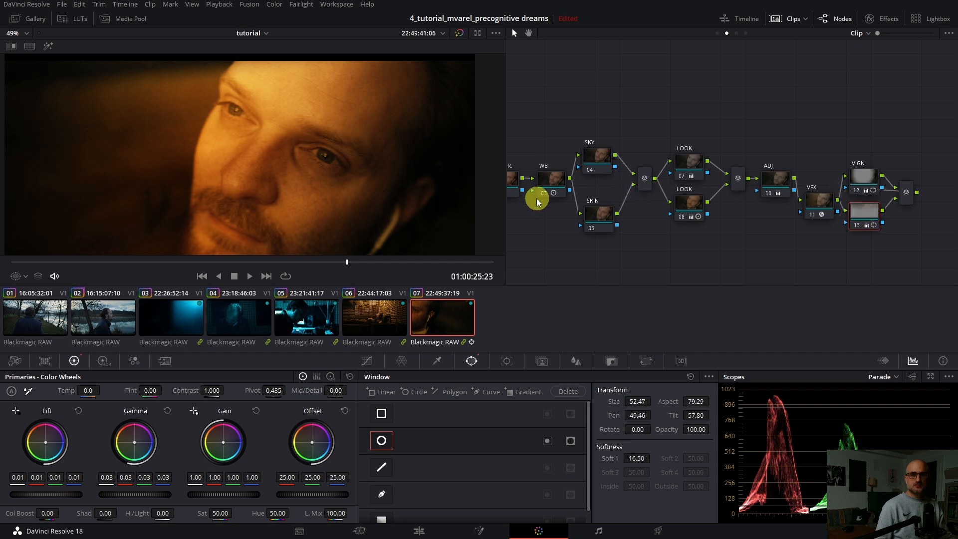
key(ctrl+d)
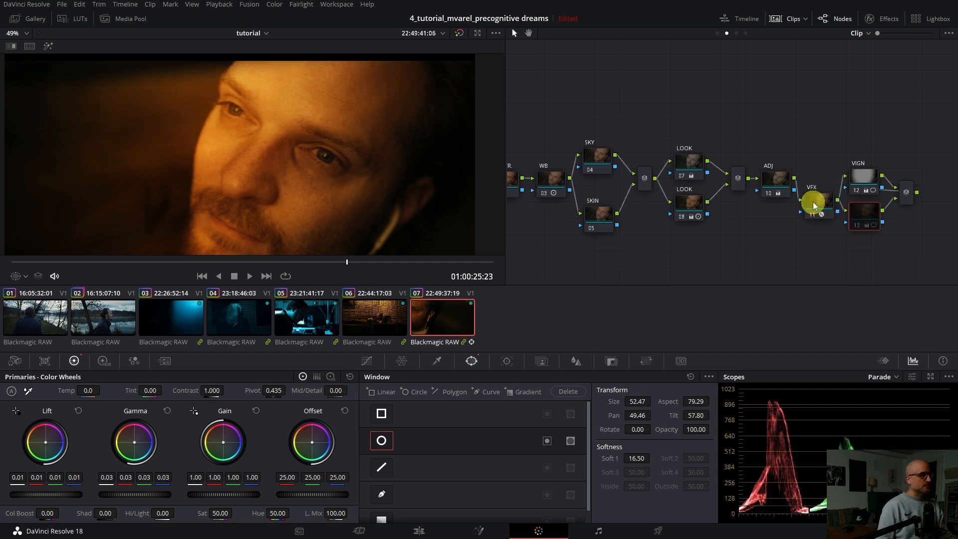
Compare the seventh clip with and without VIGN node 12, leaving the node enabled
click(864, 177)
key(ctrl+d)
key(ctrl+d)
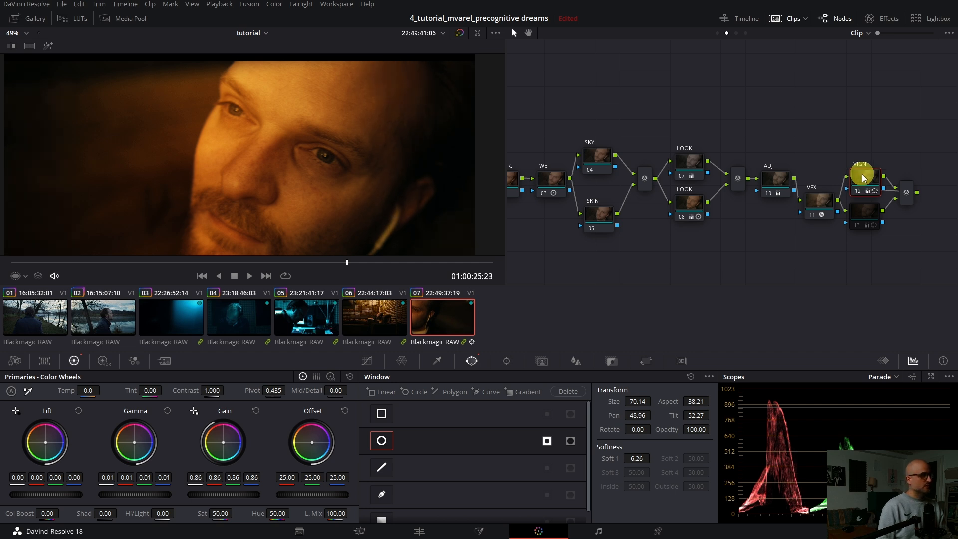
key(ctrl+d)
key(ctrl+d)
key(ctrl+d)
key(ctrl+d)
Show node 12's circular window outline and flatten it vertically to size 43.32 and aspect 83.41
click(26, 276)
click(34, 314)
scroll(225, 164, down, 4)
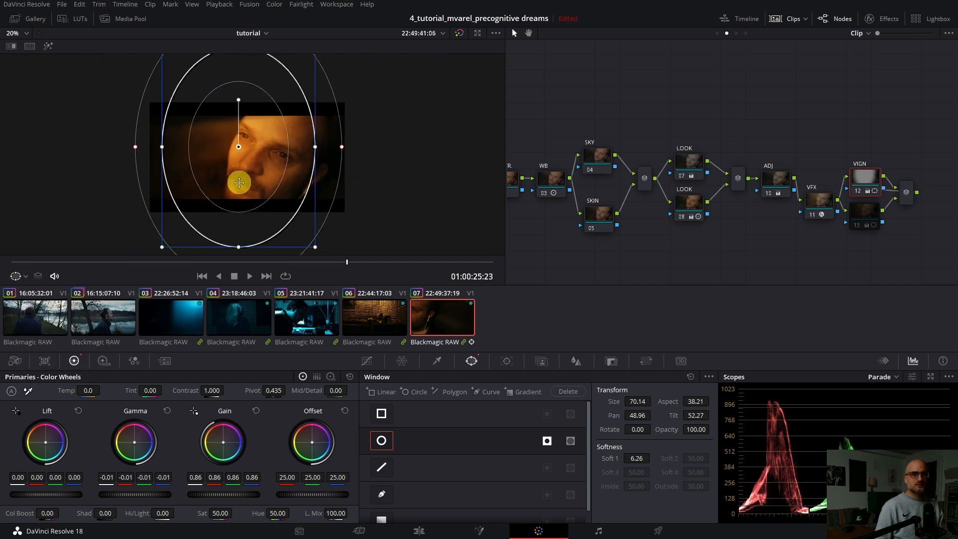
drag(239, 246, 242, 167)
scroll(251, 201, up, 1)
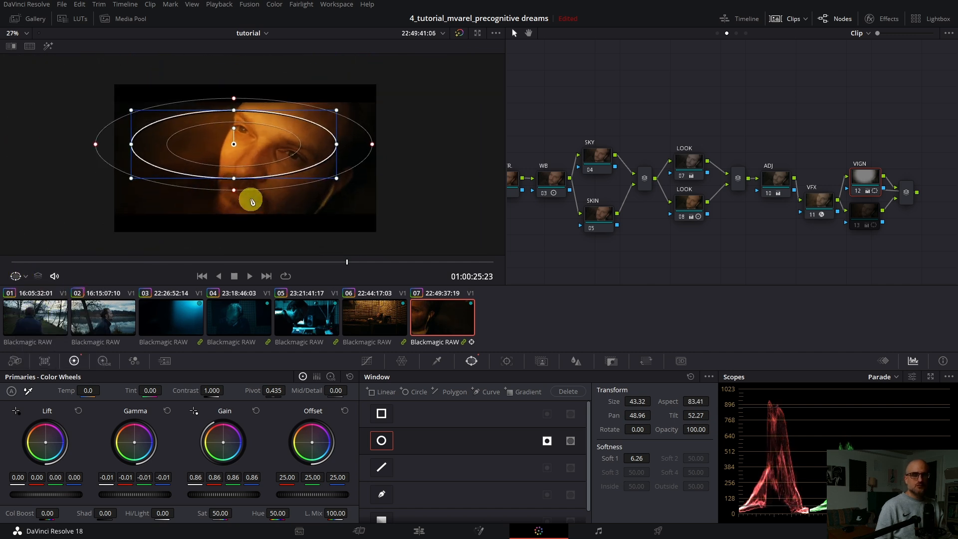
Reshape node 12's circular window to size 52.07, aspect 77.69, pan 50.12, tilt 52.31 and softness 8.76, and hide its outline
scroll(251, 201, up, 1)
drag(417, 140, 489, 140)
drag(298, 157, 305, 158)
drag(244, 187, 256, 160)
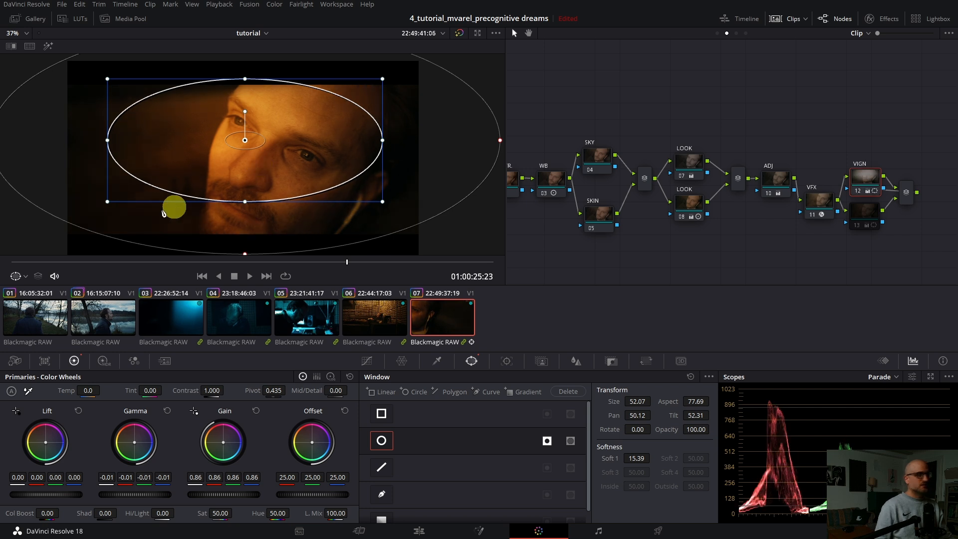
scroll(74, 156, down, 2)
drag(47, 144, 87, 144)
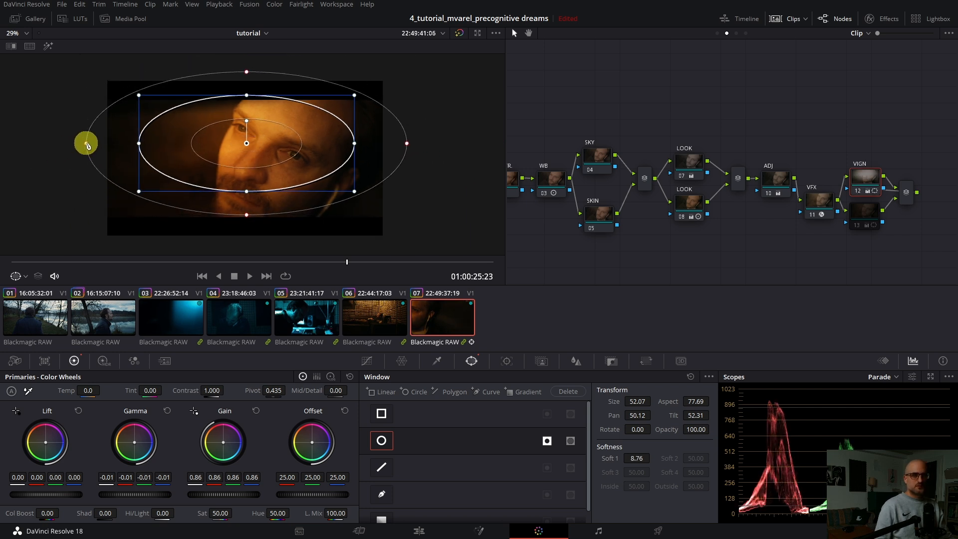
click(22, 276)
click(30, 293)
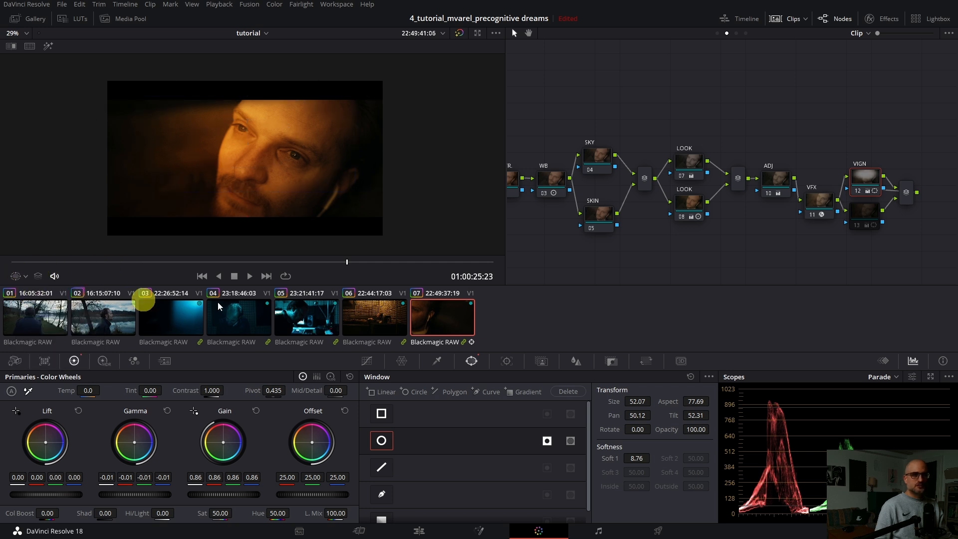
Play the sixth clip into the seventh full screen, stop on the face and reset the seventh clip's ADJ node
scroll(333, 217, up, 5)
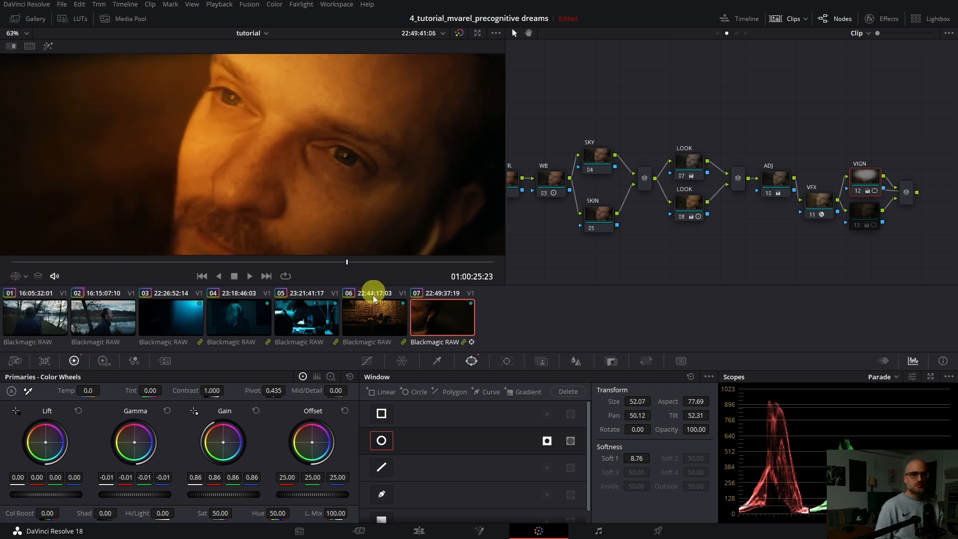
click(374, 307)
key(ctrl+f)
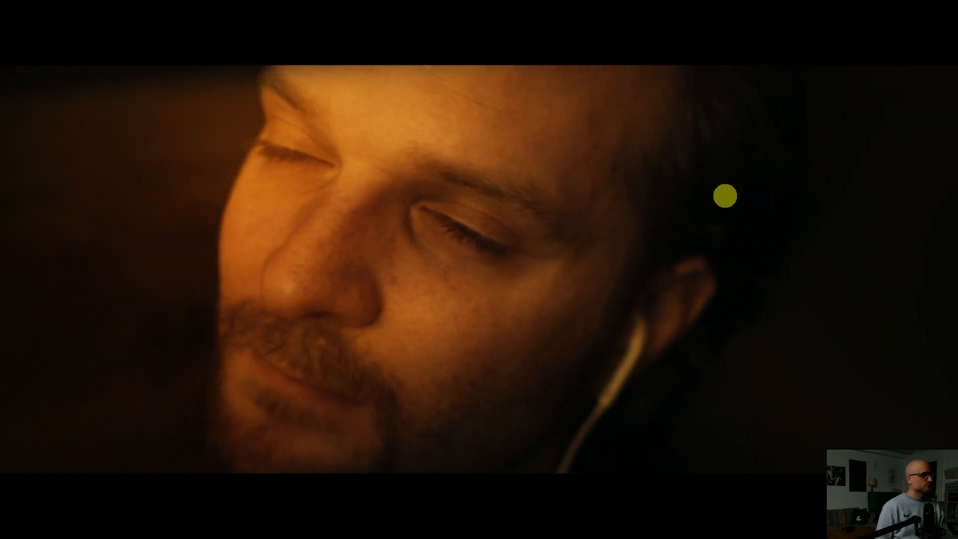
key(space)
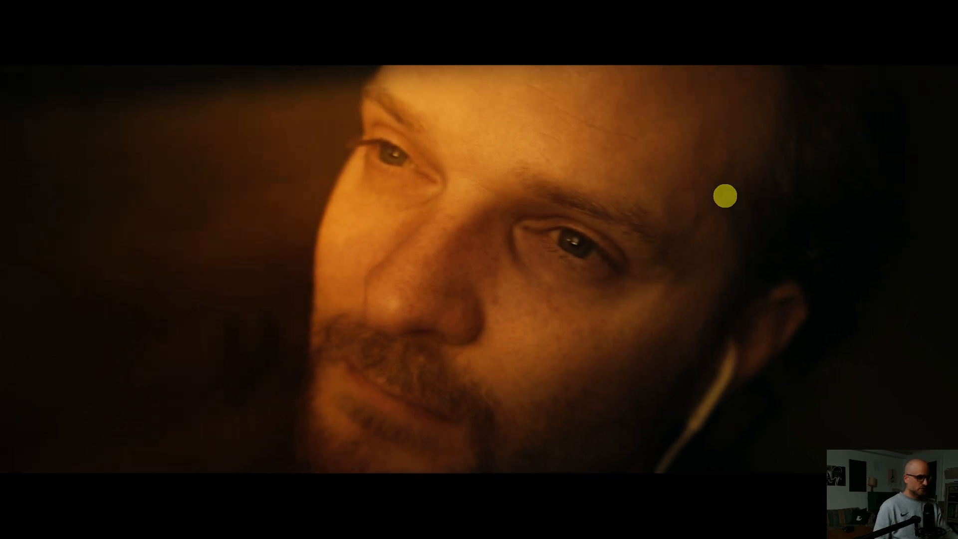
key(ctrl+f)
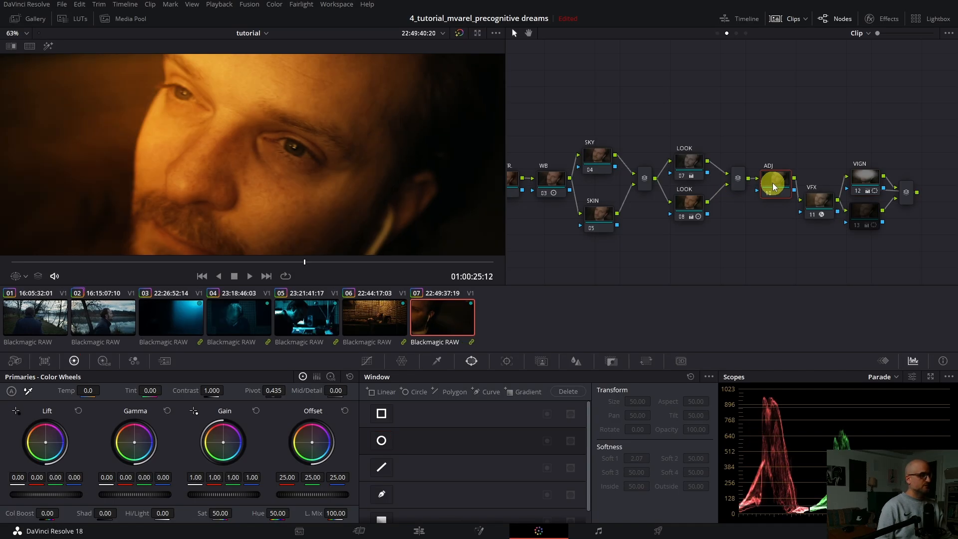
Stabilize the seventh clip, A004_10202249_C036.braw, in Perspective mode and return to grading
click(419, 530)
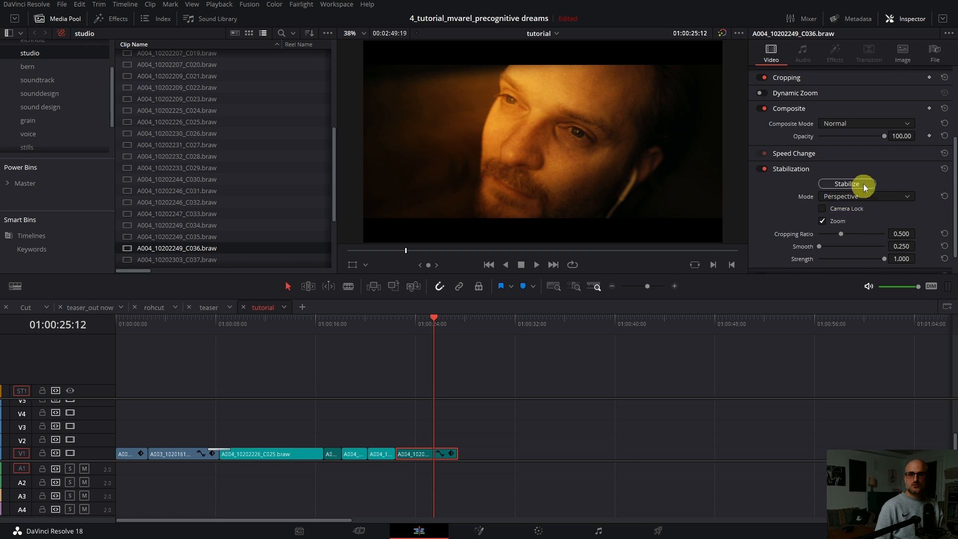
click(847, 183)
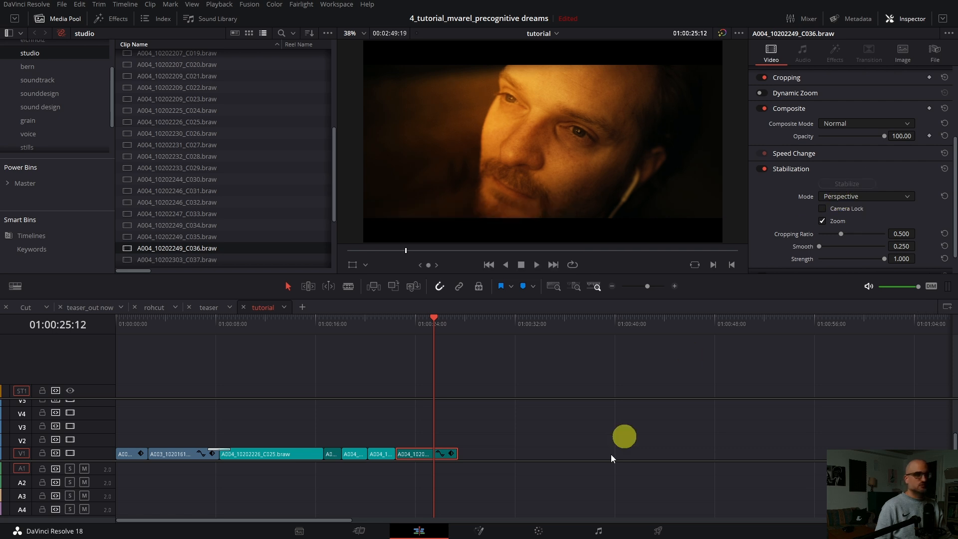
click(552, 524)
Play the sixth and stabilized seventh clips full screen through to the end of the timeline
click(403, 317)
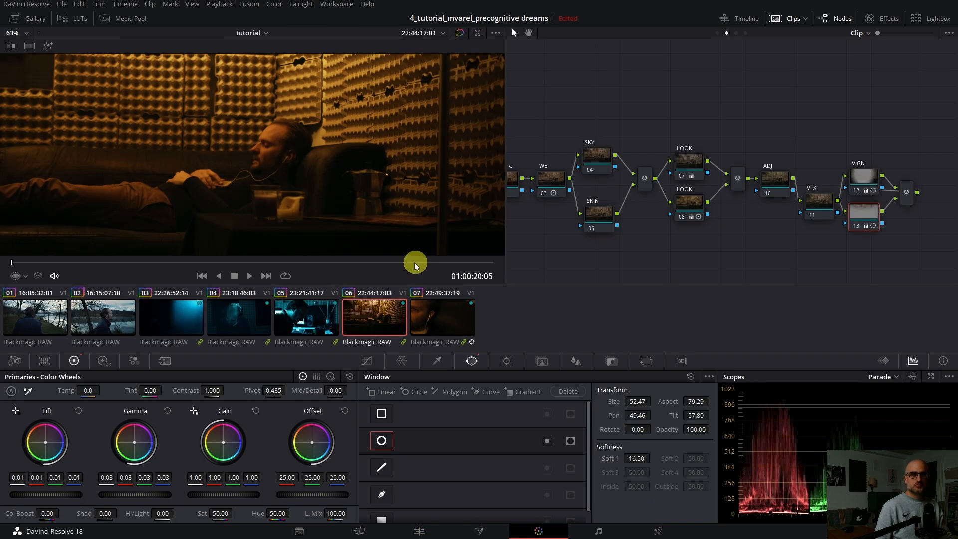
key(ctrl+f)
key(space)
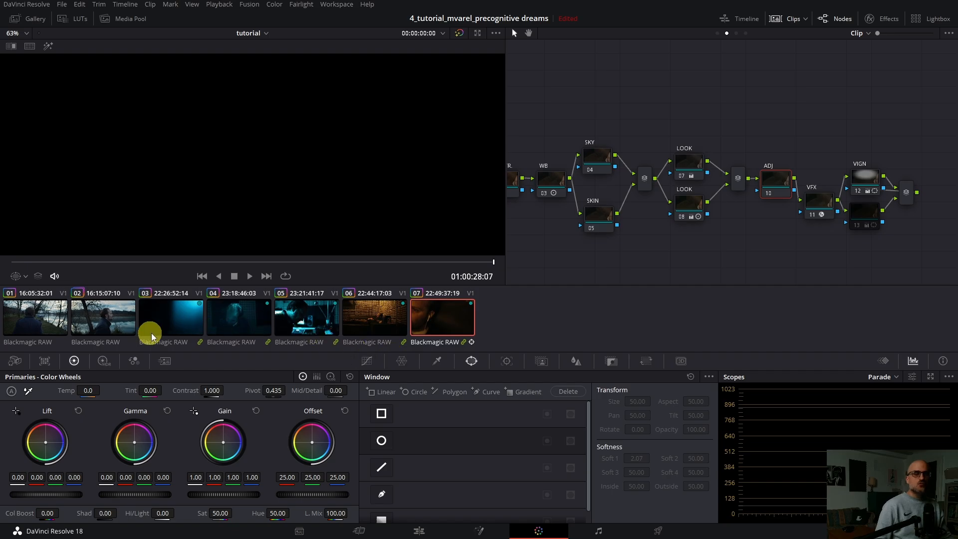
Review the warm sixth clip against the blue third, fourth and fifth clips
click(375, 319)
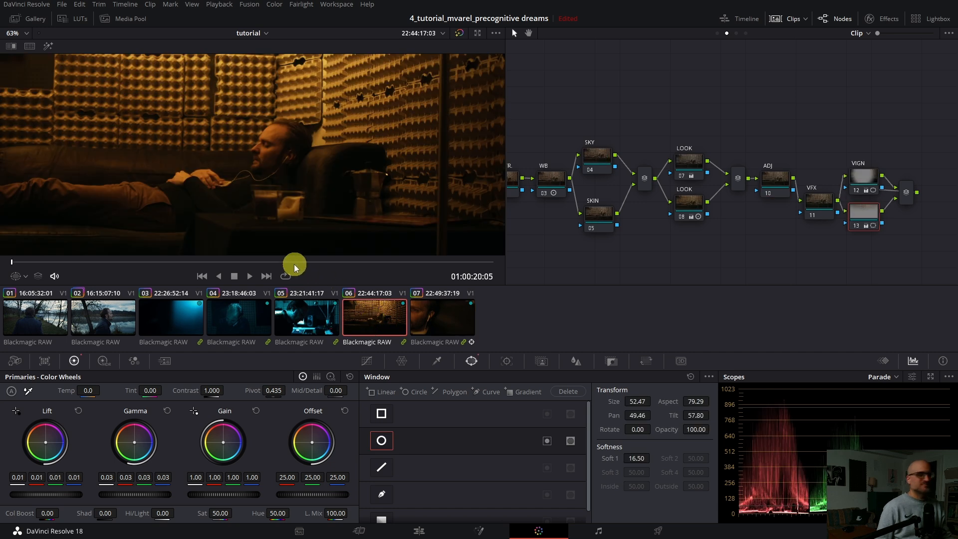
click(195, 262)
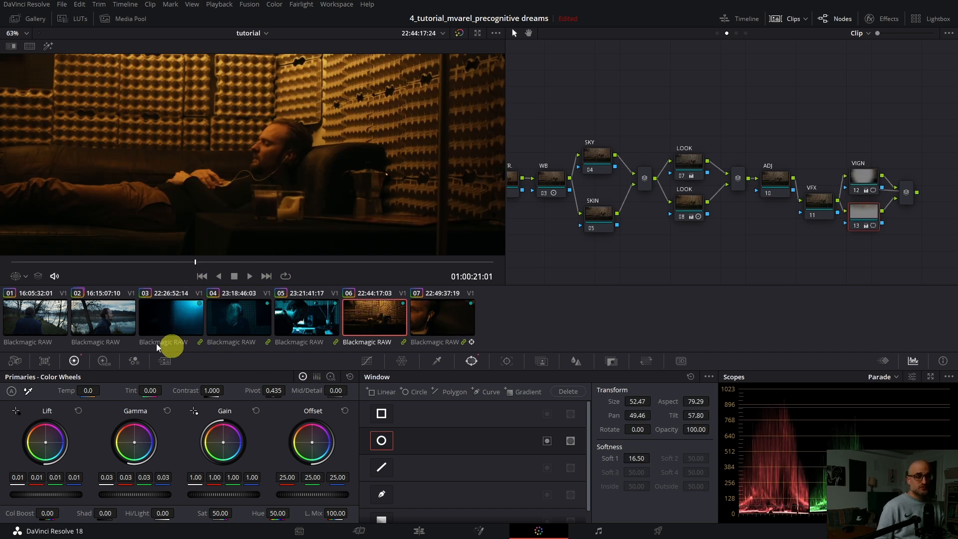
click(196, 329)
click(230, 319)
click(297, 320)
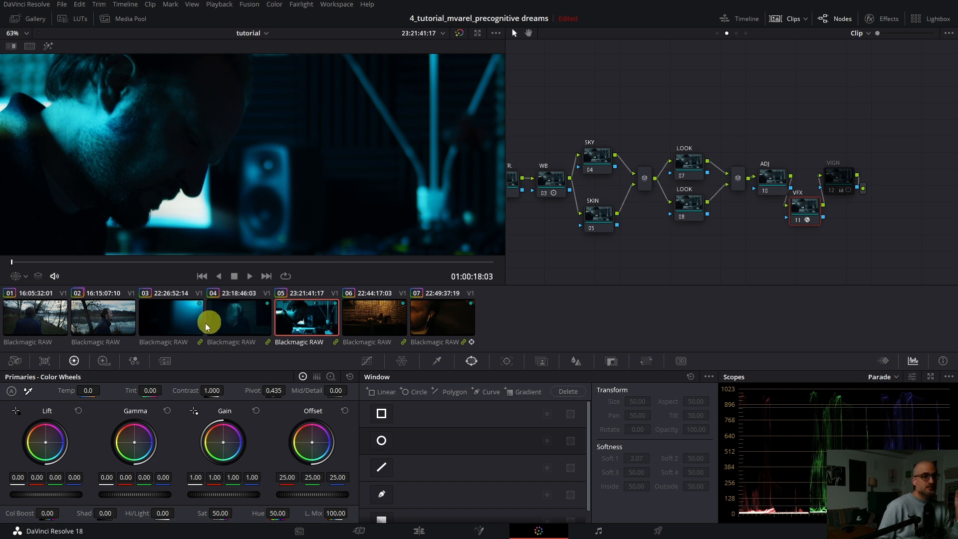
Examine the Camera Raw settings of the fifth, second and first clips
click(27, 360)
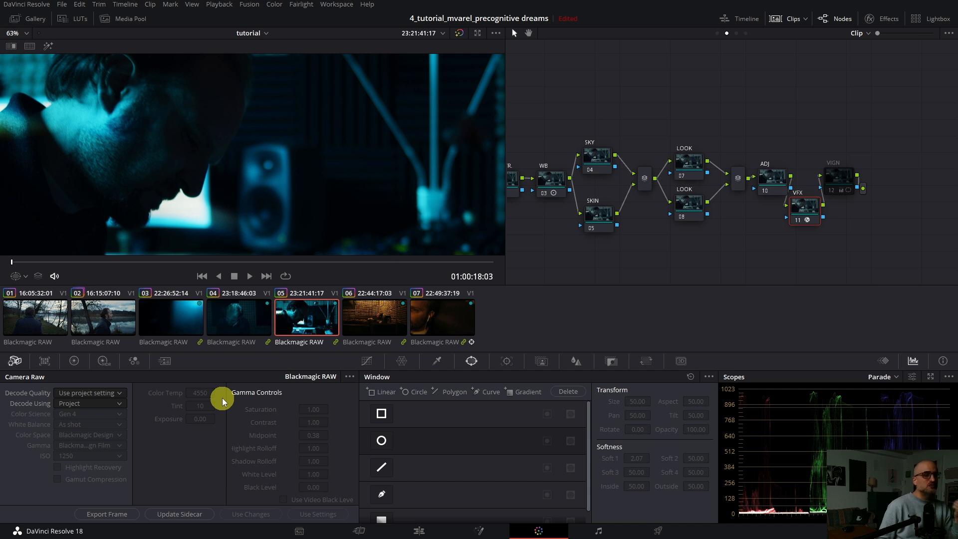
click(103, 319)
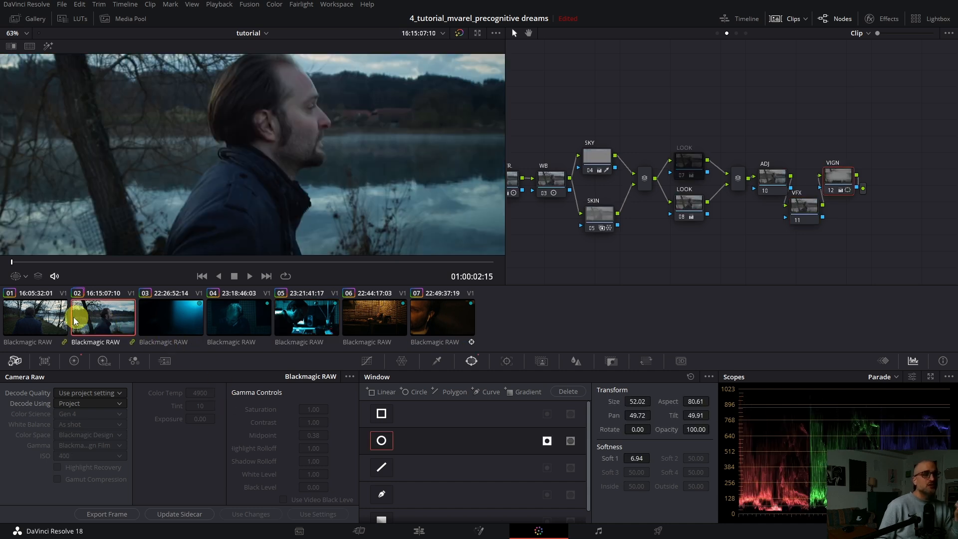
click(52, 317)
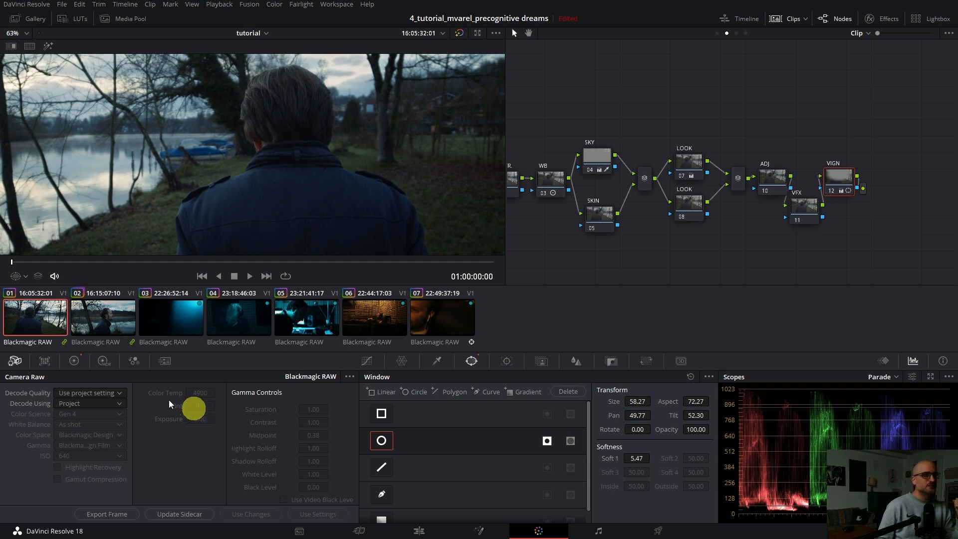
Examine the first clip's Group Post-Clip nodes, including the tint curve node, and return to the clip-level nodes
click(868, 33)
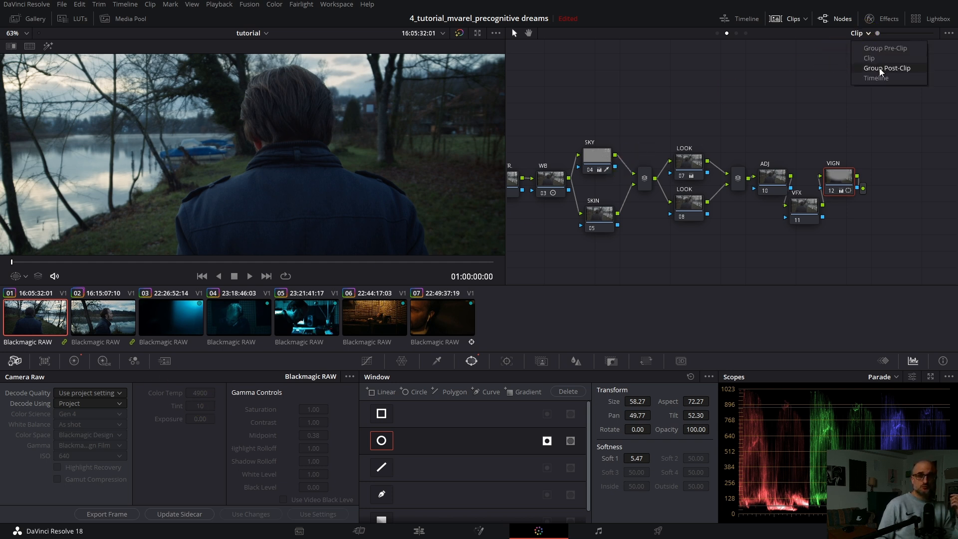
click(884, 67)
click(711, 180)
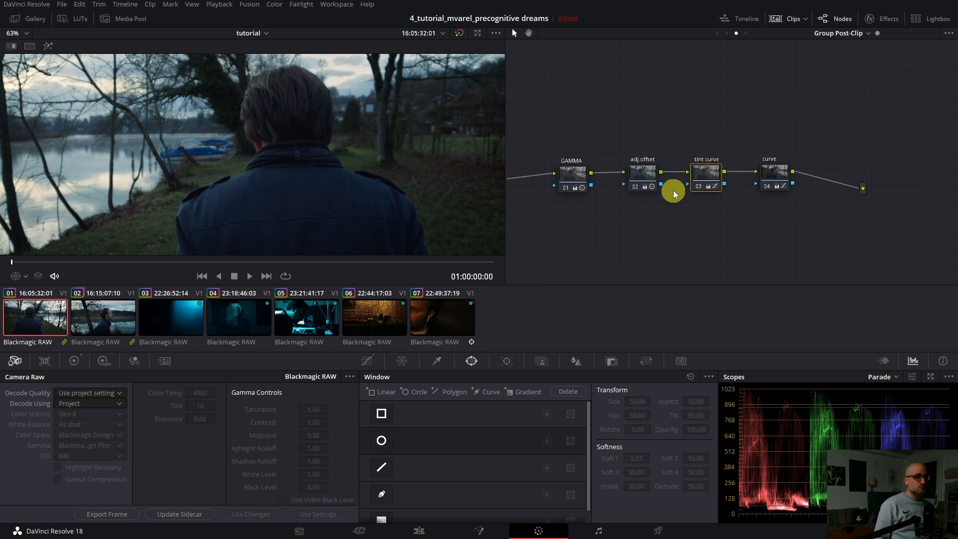
click(828, 39)
click(840, 61)
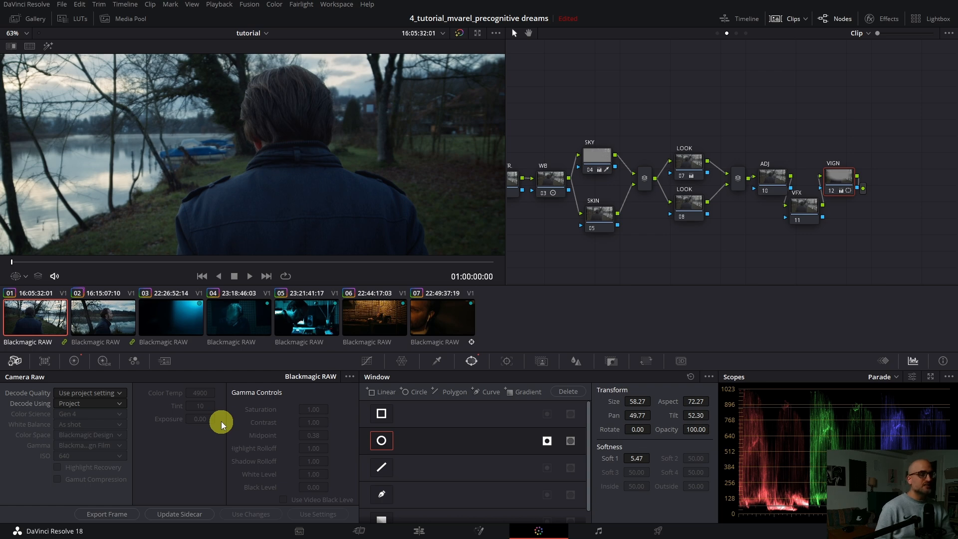
View the graded timeline full screen from the first clip
key(ctrl+f)
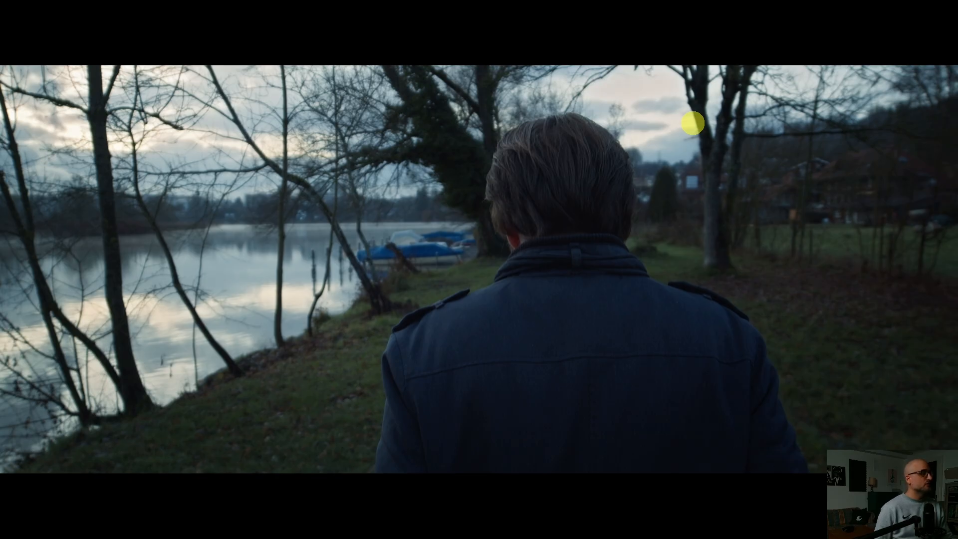